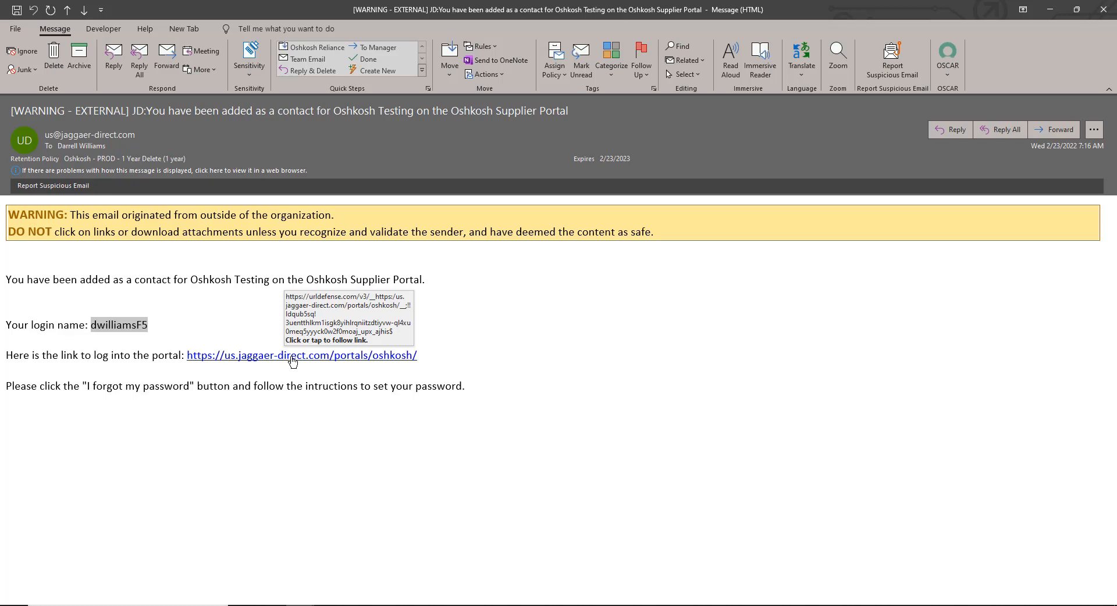
Open the supplier portal link from the contact invitation email in the browser
left_click(292, 358)
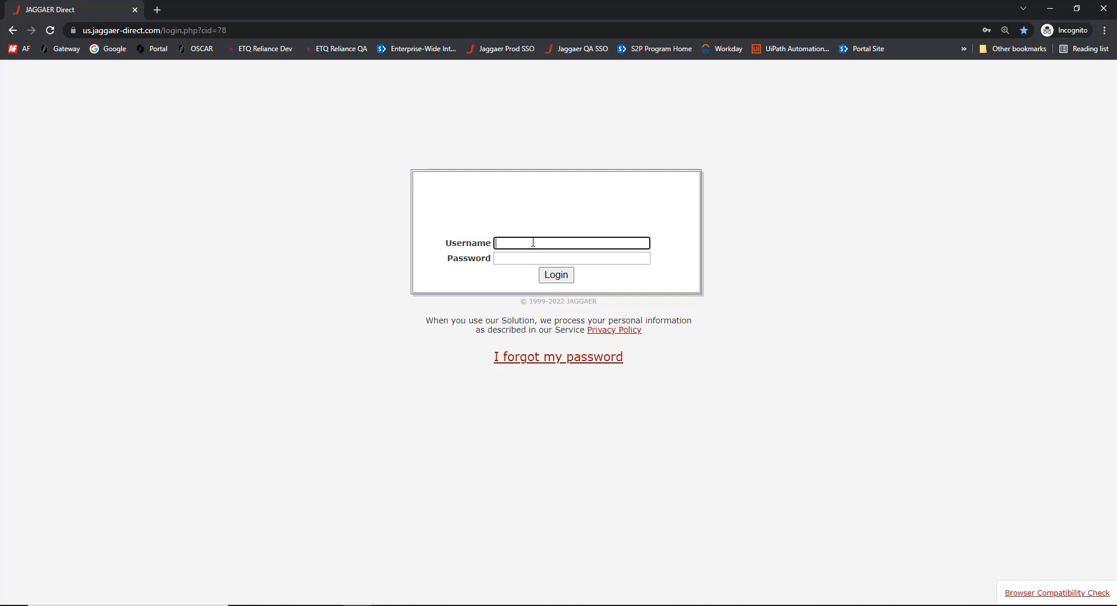
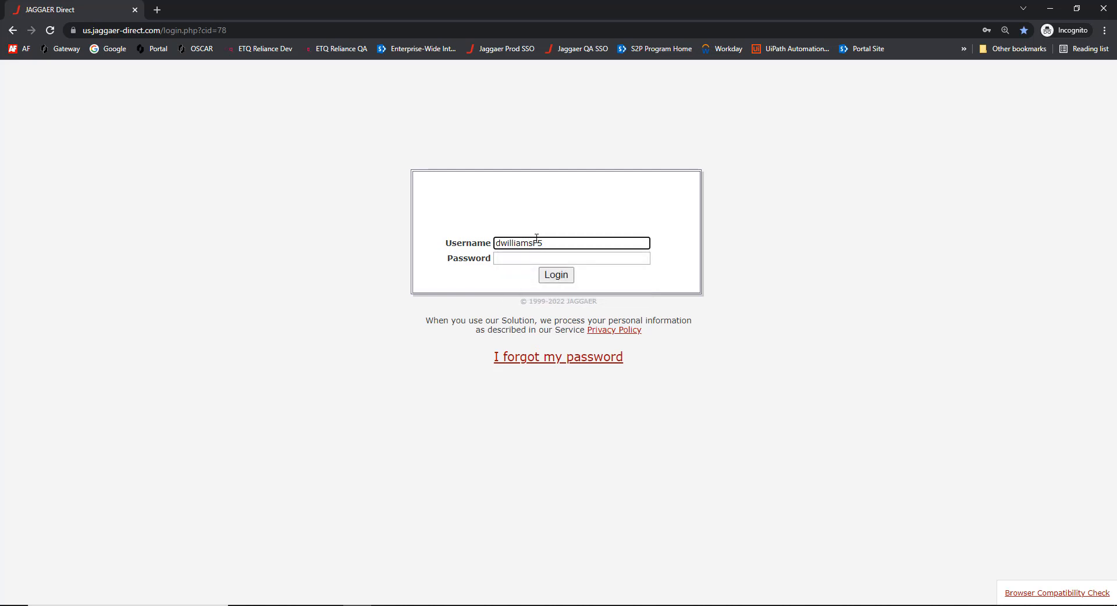
Enter the supplier username and request a password reset email for it
left_click(551, 363)
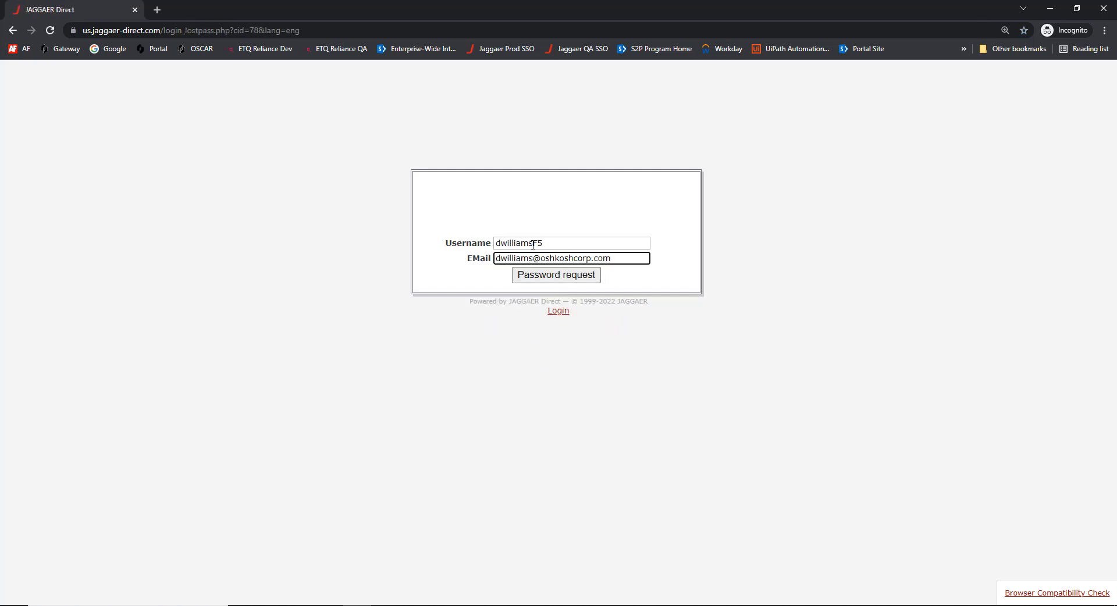
left_click(552, 281)
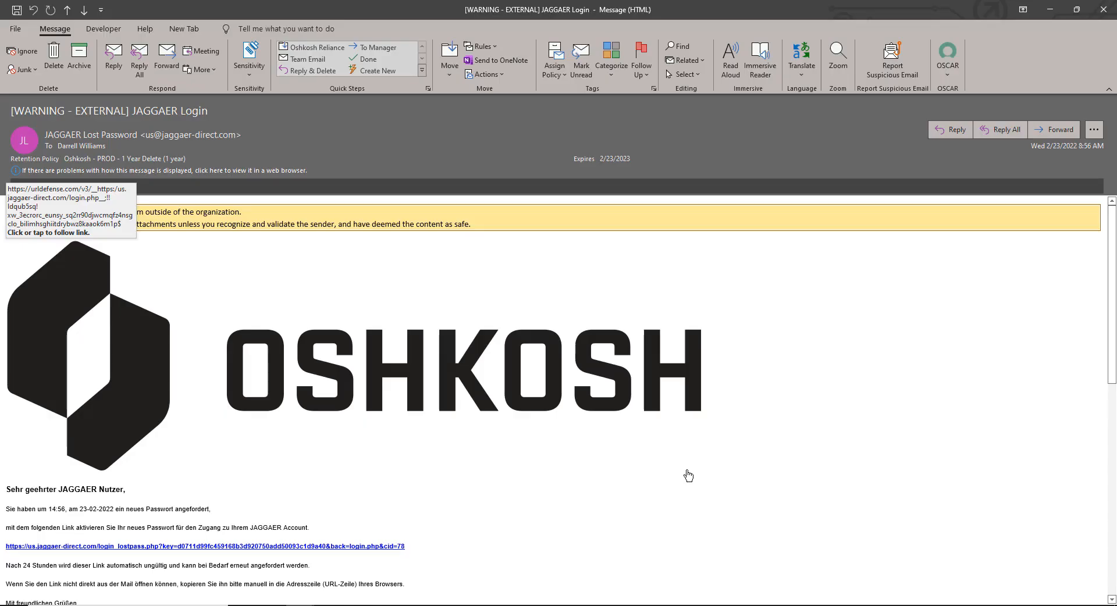
Open the English-version password reset link in the JAGGAER reset email
scroll(687, 470, "down", 3)
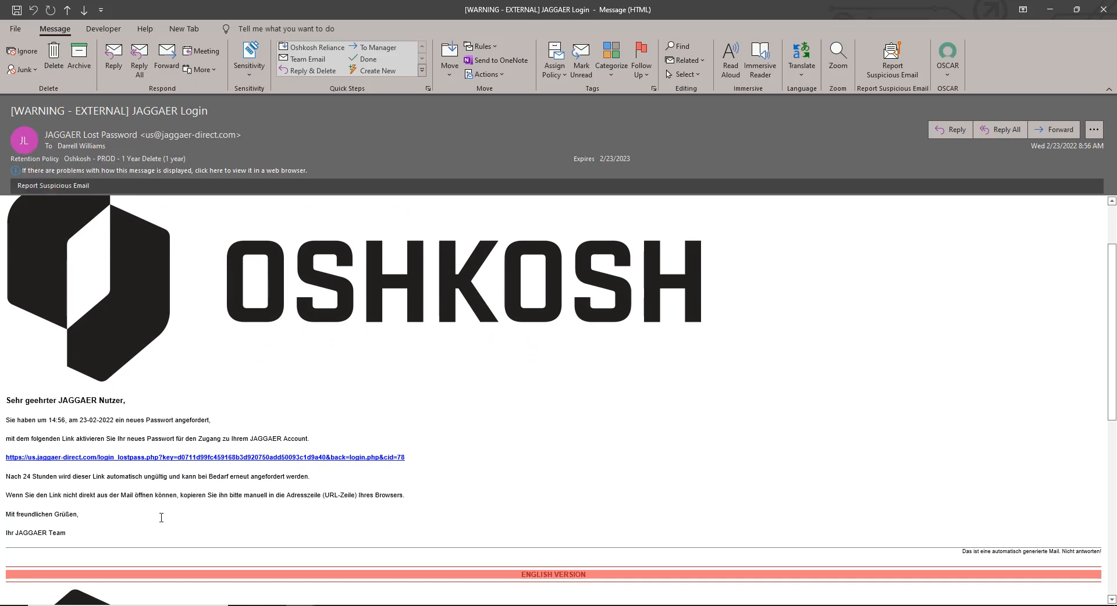
scroll(362, 381, "down", 4)
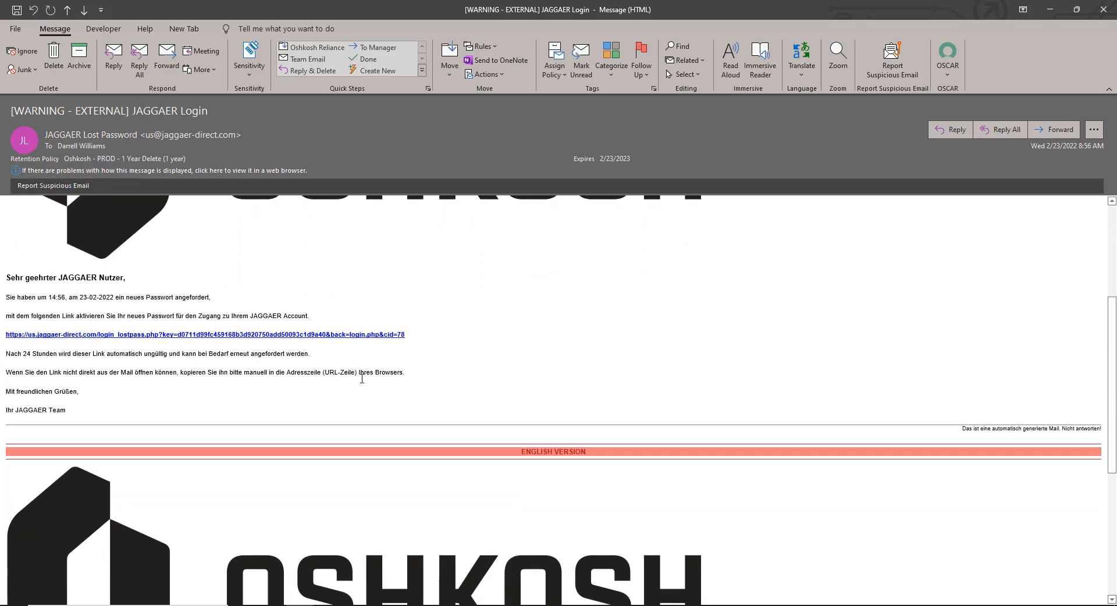
scroll(362, 379, "down", 9)
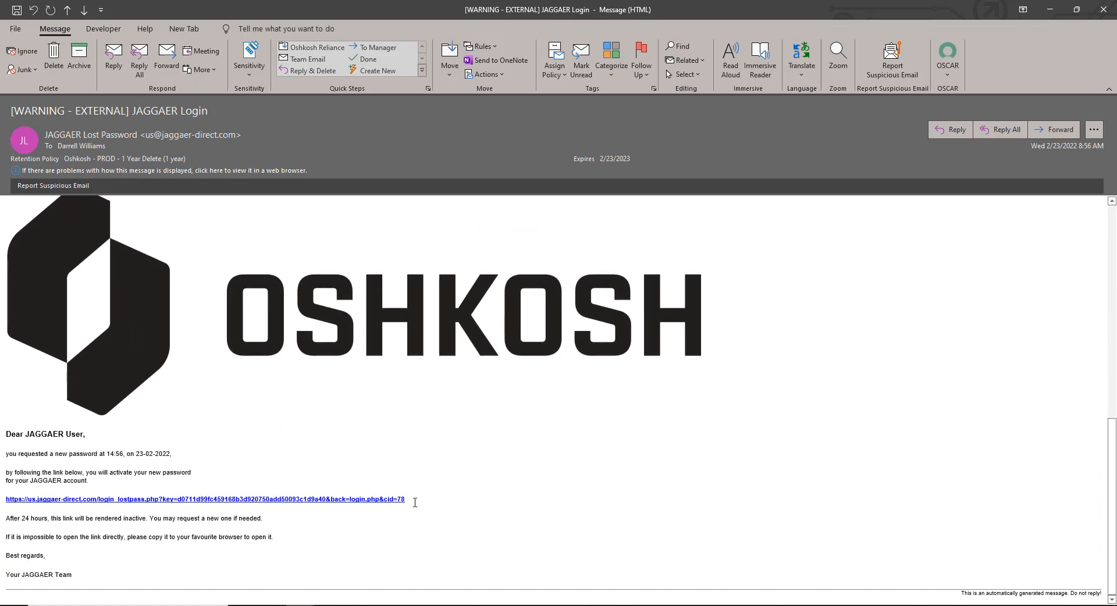
triple_click(382, 500)
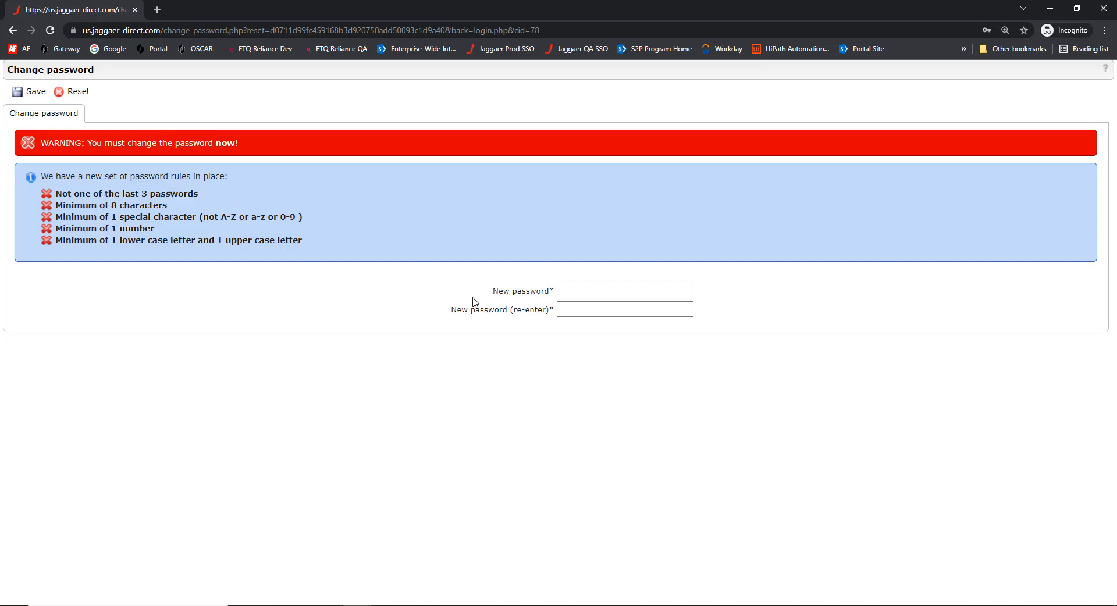
Fill both new-password fields with the saved password and save the change
left_click(583, 292)
left_click(592, 291)
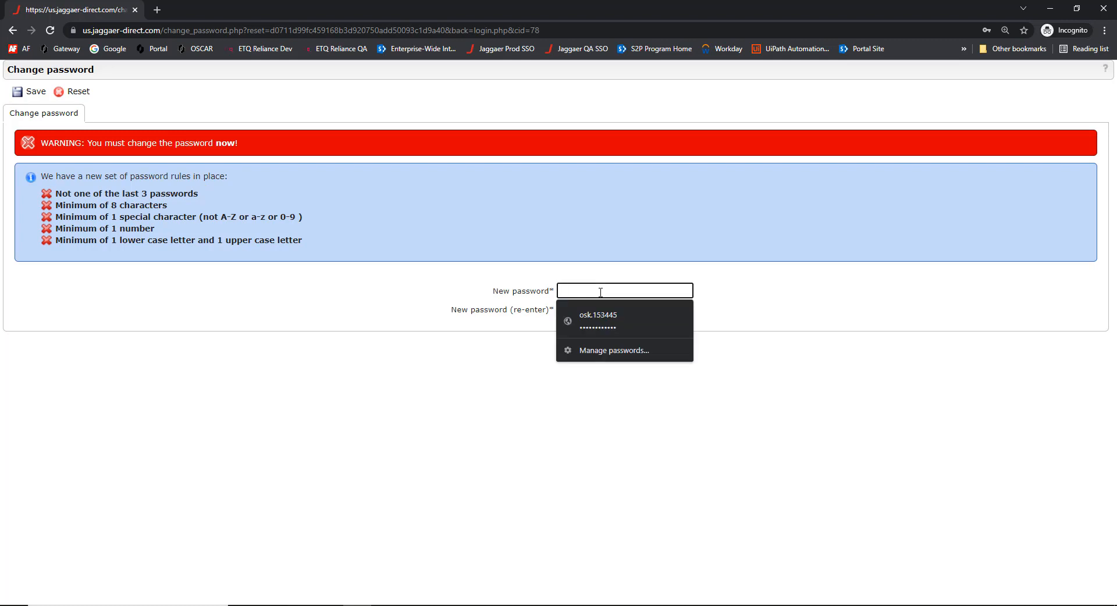
key("ctrl+v")
left_click(588, 310)
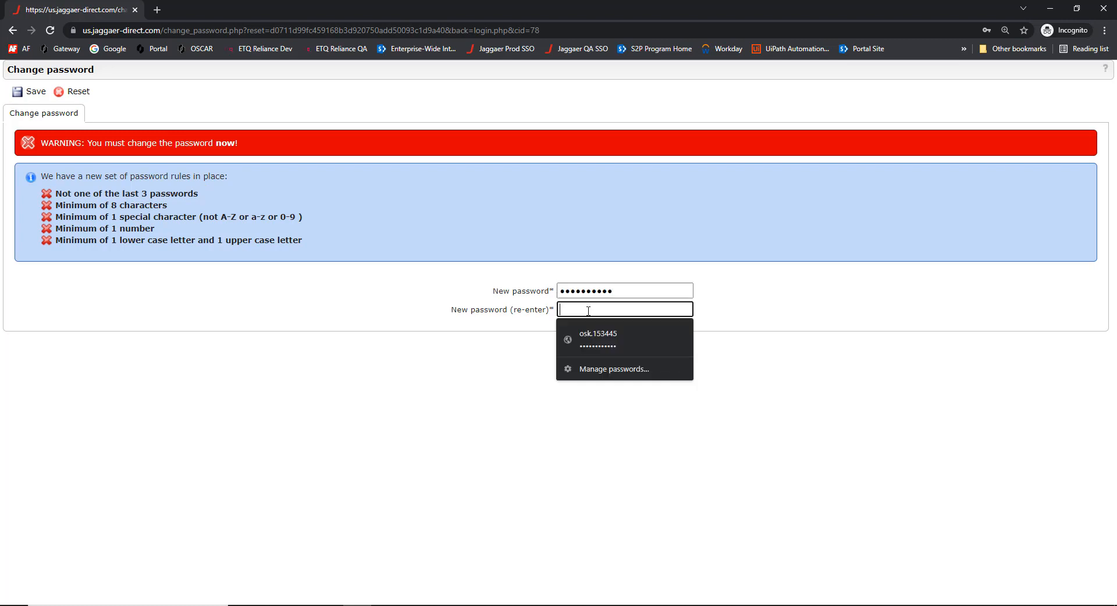
key("ctrl+v")
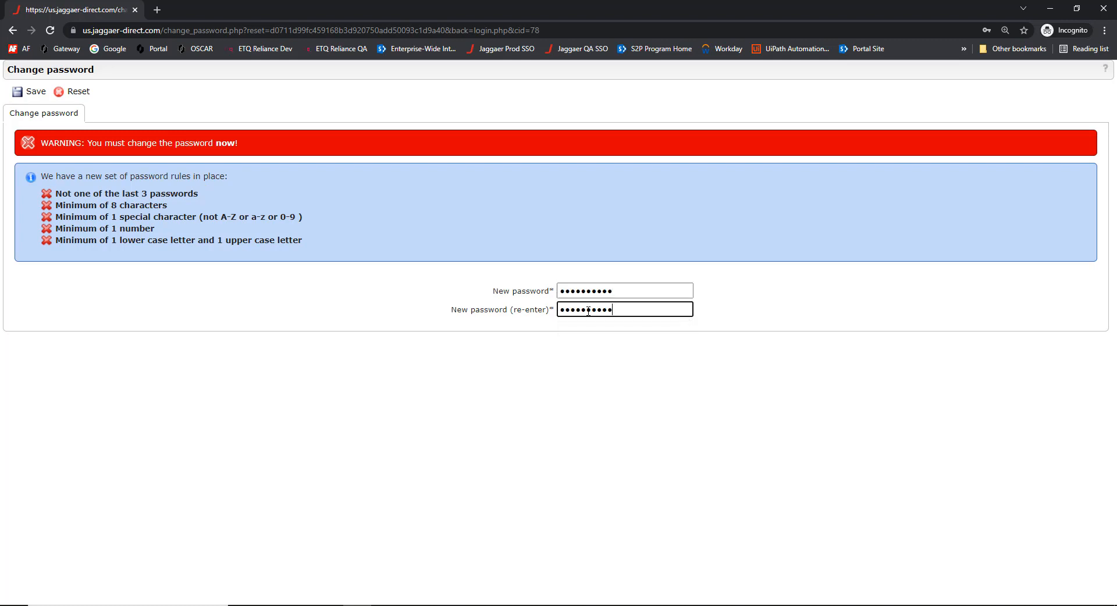
key("Return")
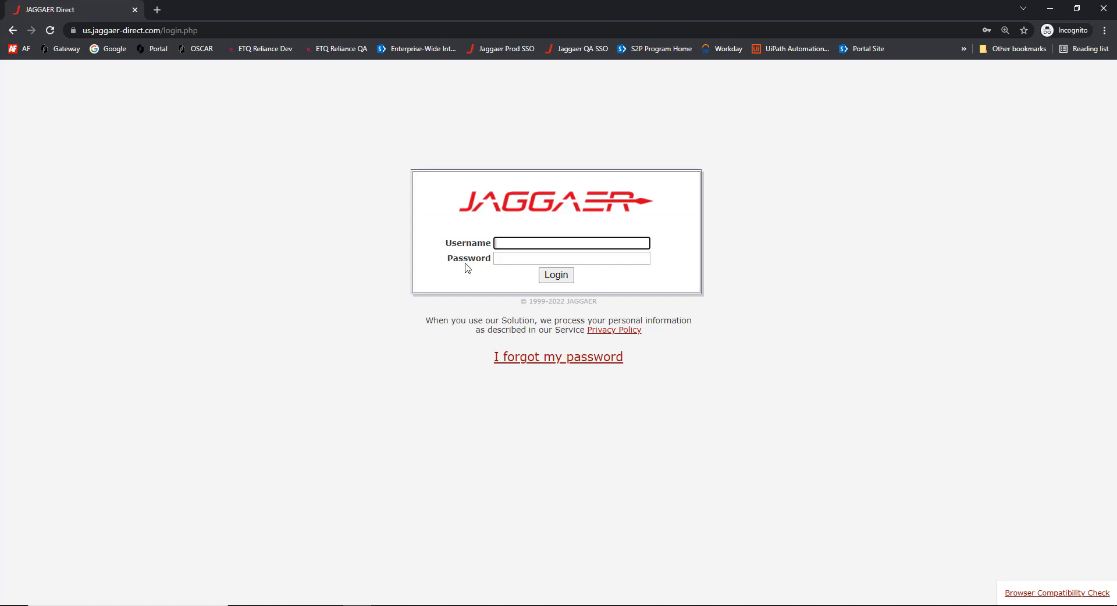
Log in to JAGGAER Direct with the supplier username and the newly saved password
left_click(524, 243)
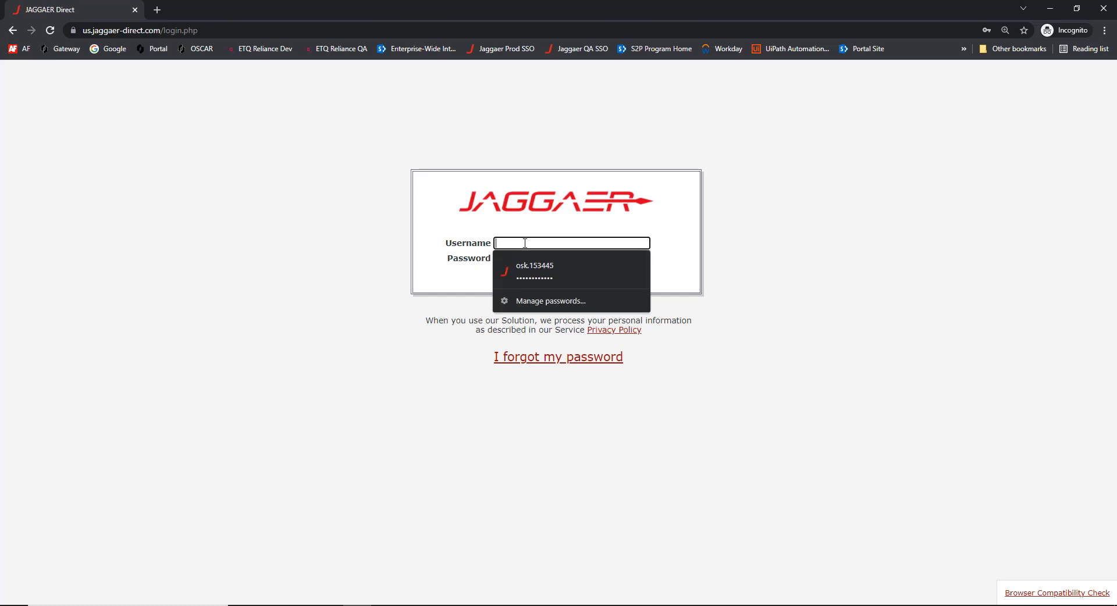
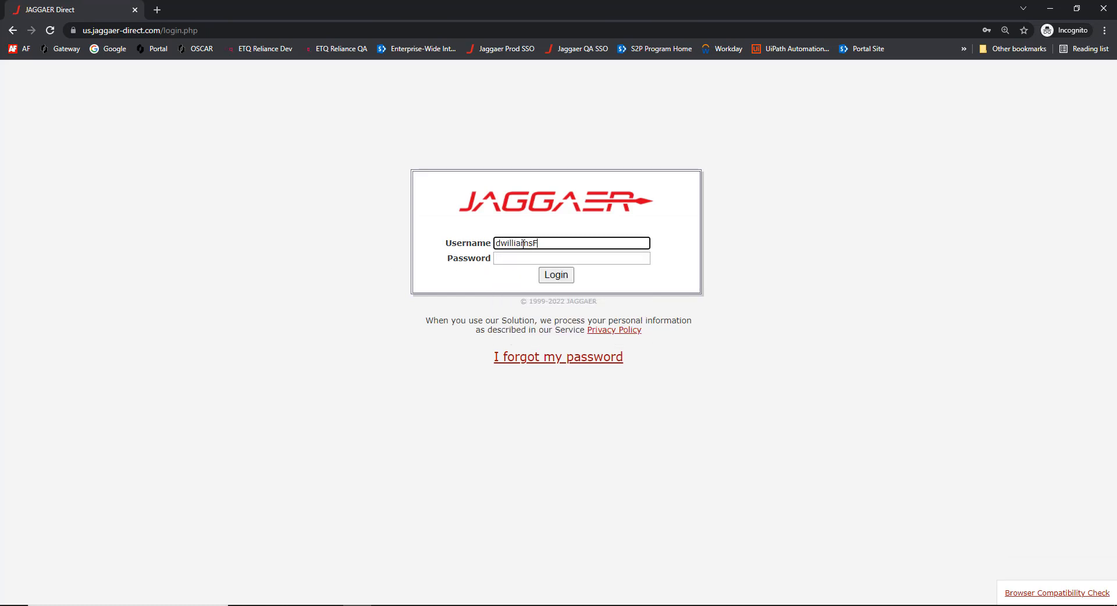
key("Tab")
key("ctrl+v")
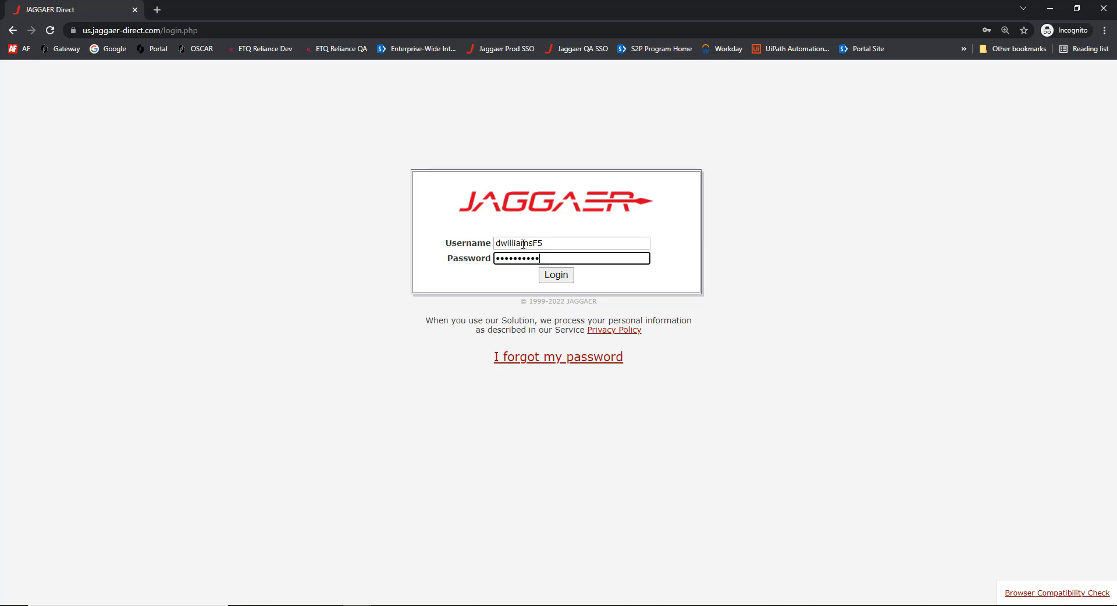
left_click(563, 279)
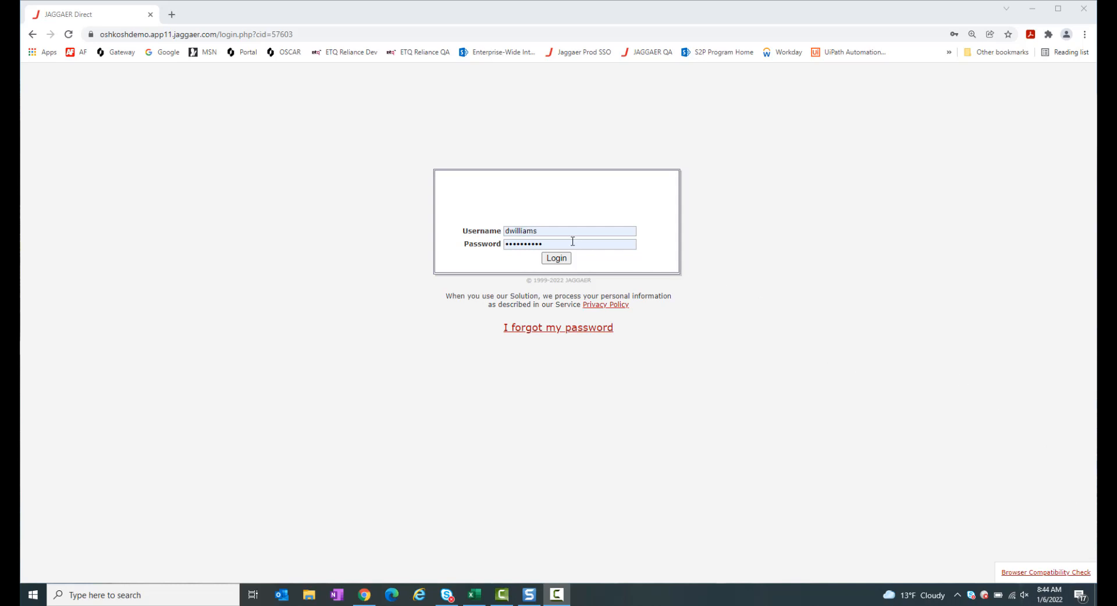
Sign in and resume the registration via the 'Continue with the registration' banner link
left_click(557, 259)
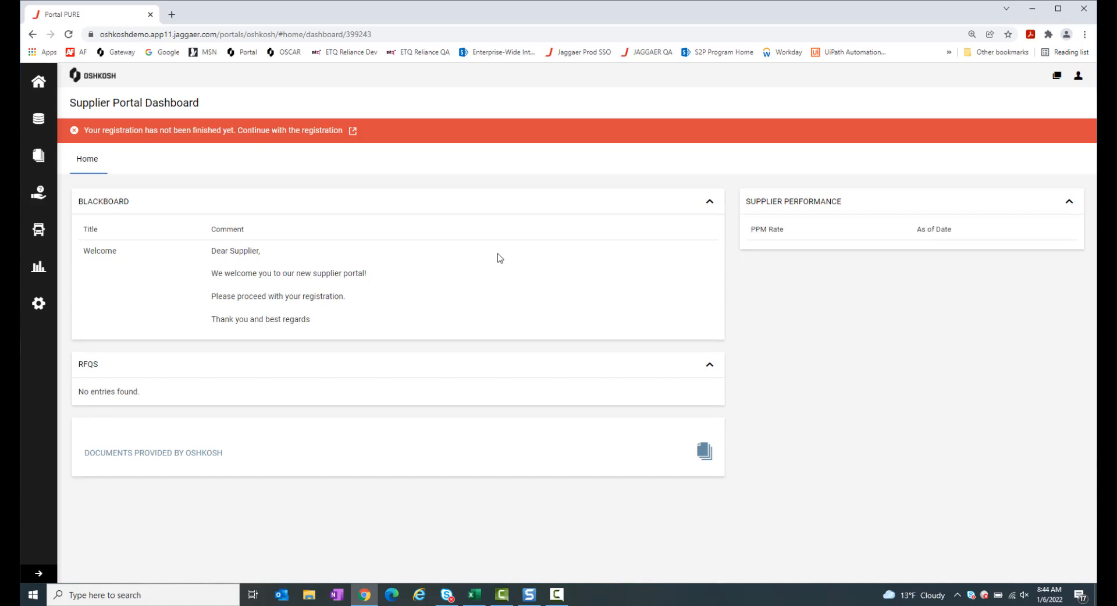
left_click(353, 132)
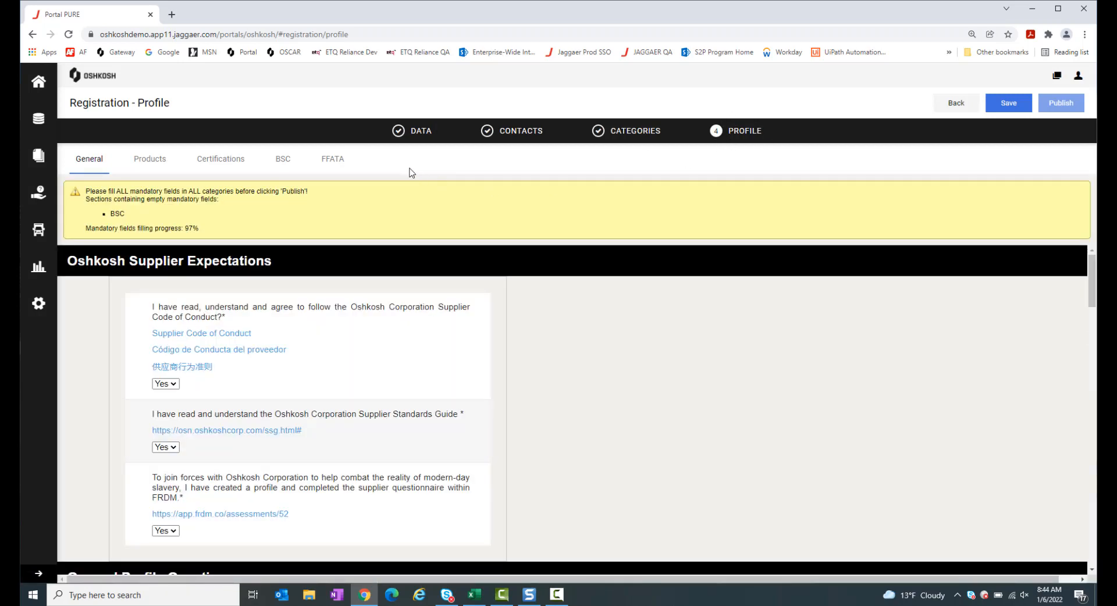
Review the company Base Data fields on the DATA step and save to continue
left_click(416, 134)
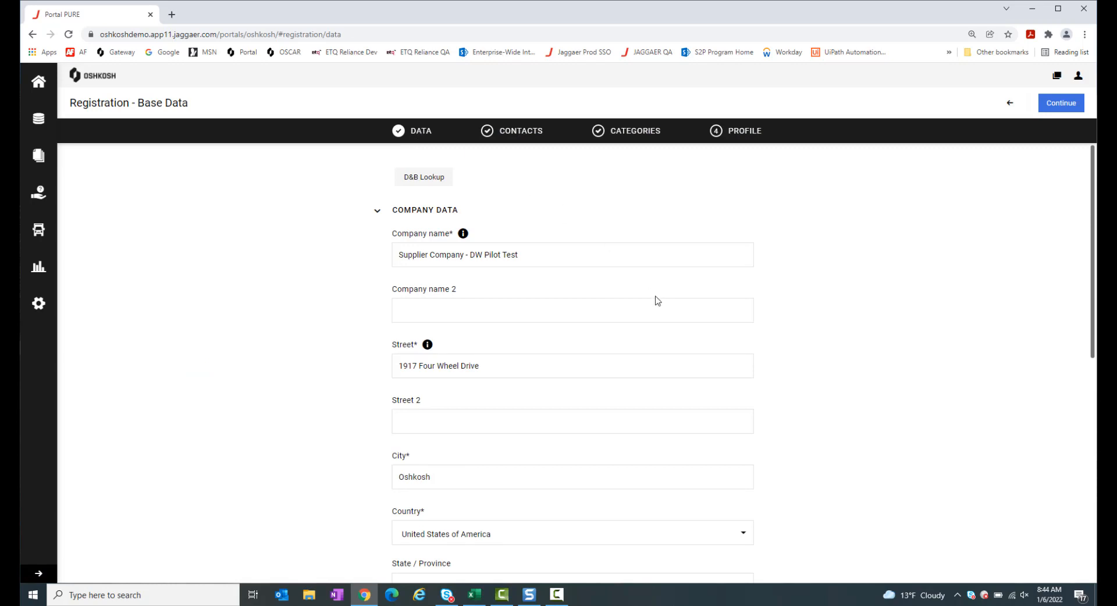
scroll(658, 300, "down", 1)
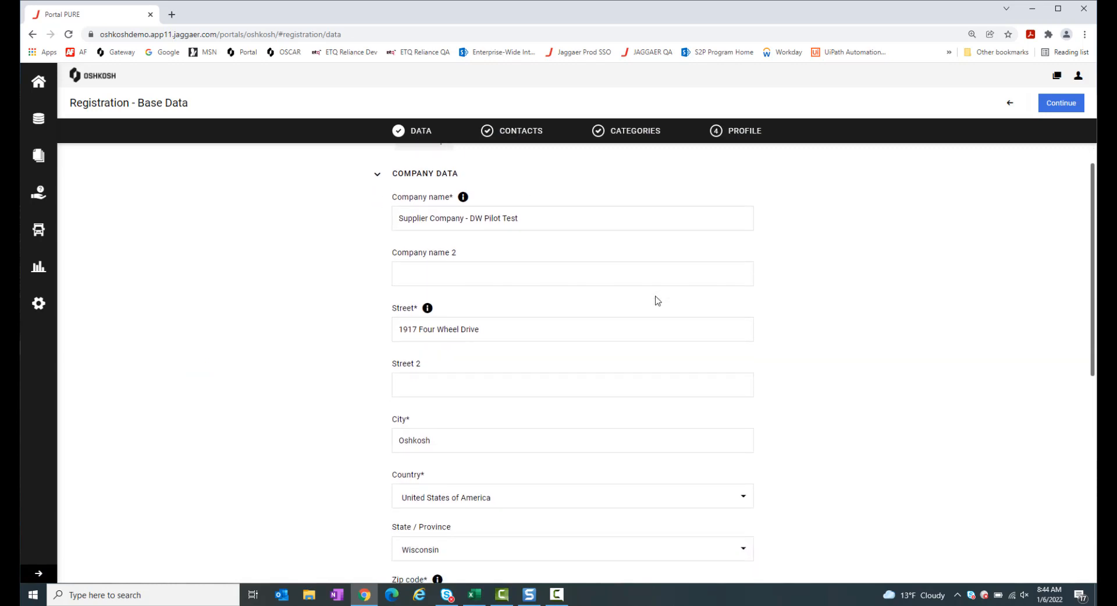
scroll(658, 300, "down", 5)
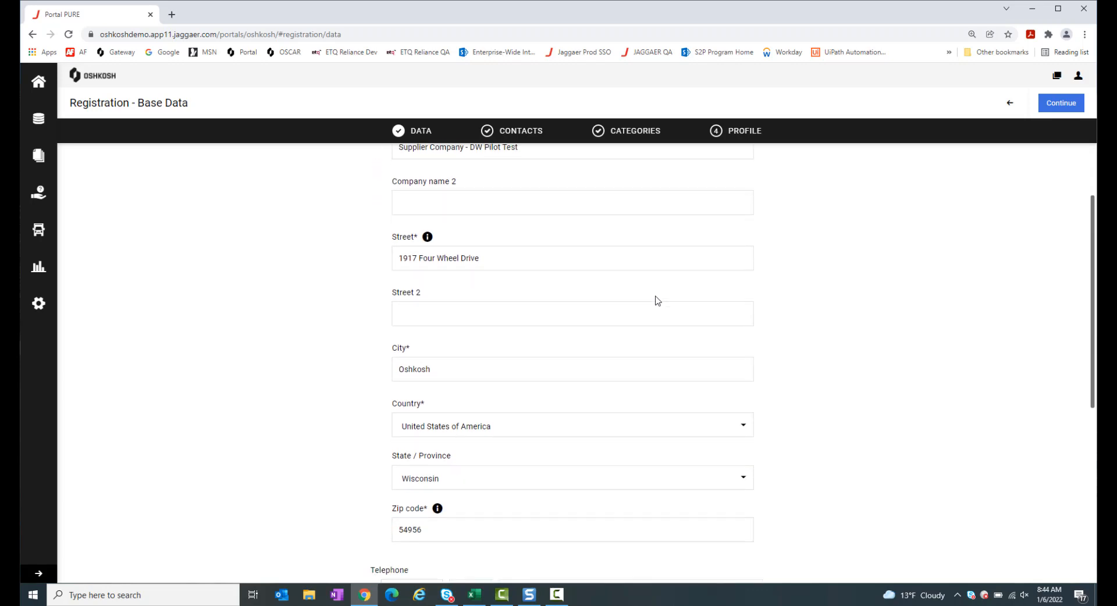
scroll(658, 301, "down", 5)
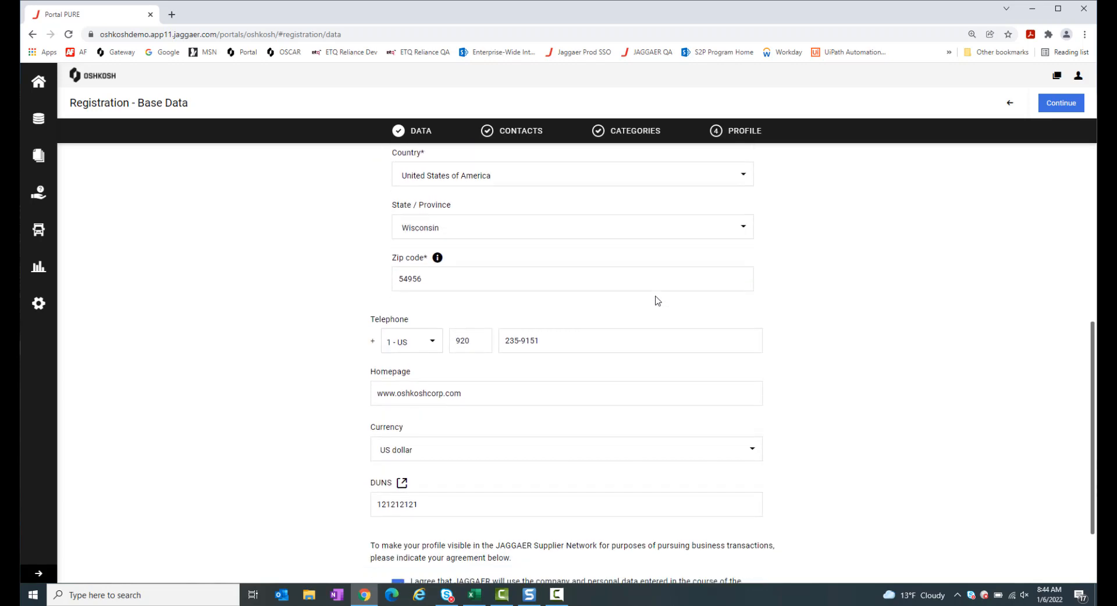
scroll(657, 301, "down", 1)
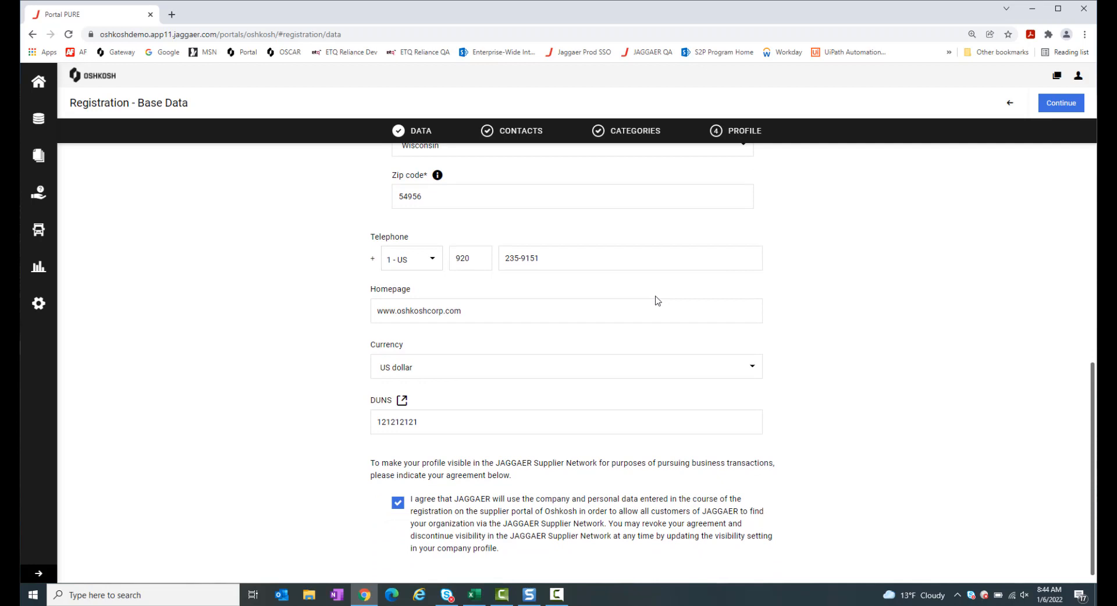
scroll(657, 301, "down", 1)
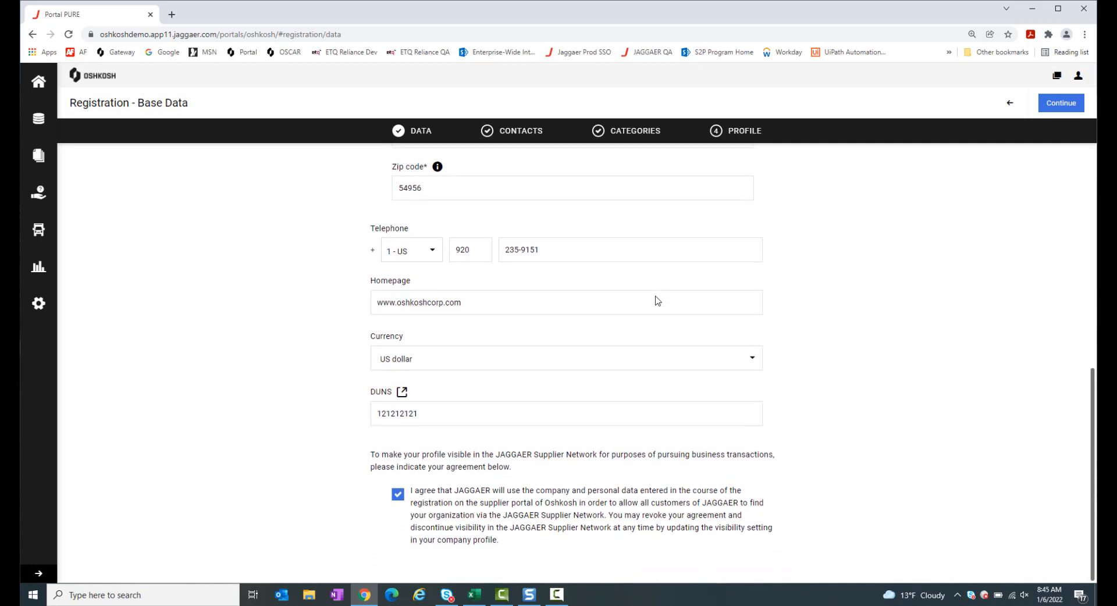
scroll(656, 301, "up", 9)
scroll(667, 244, "up", 5)
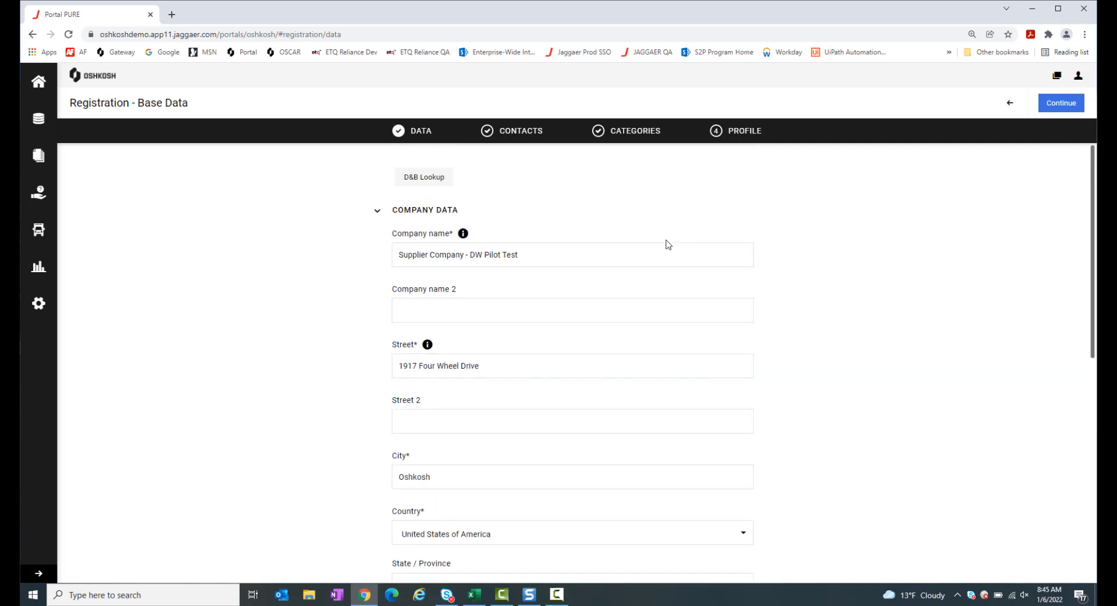
left_click(1060, 113)
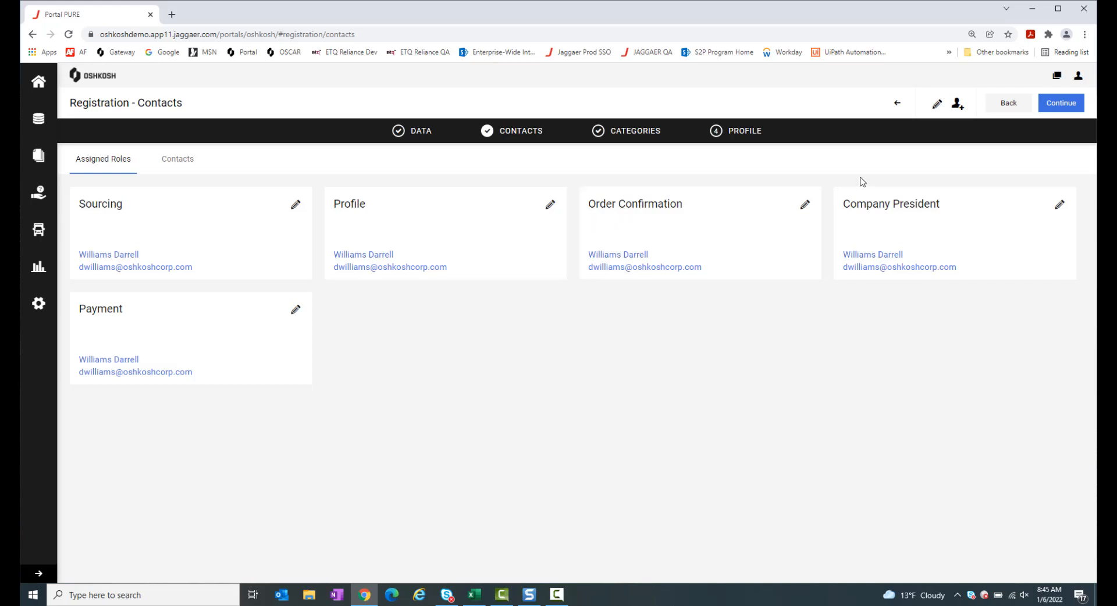
Start a new contact from the Registration – Contacts page
left_click(958, 106)
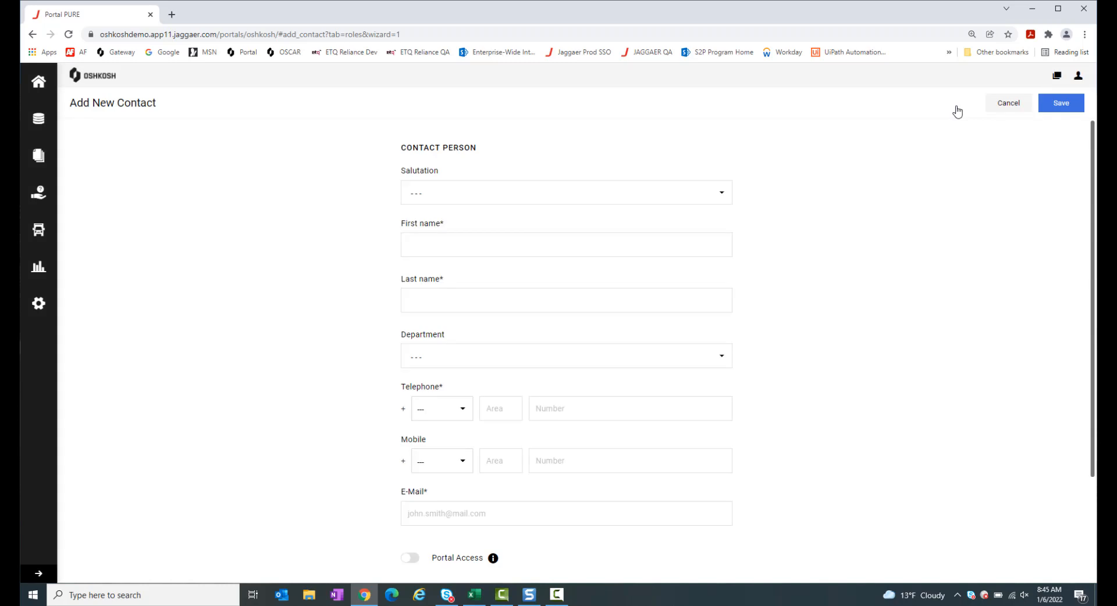
Set the salutation to Mr. and enter the contact's first and last name
left_click(537, 202)
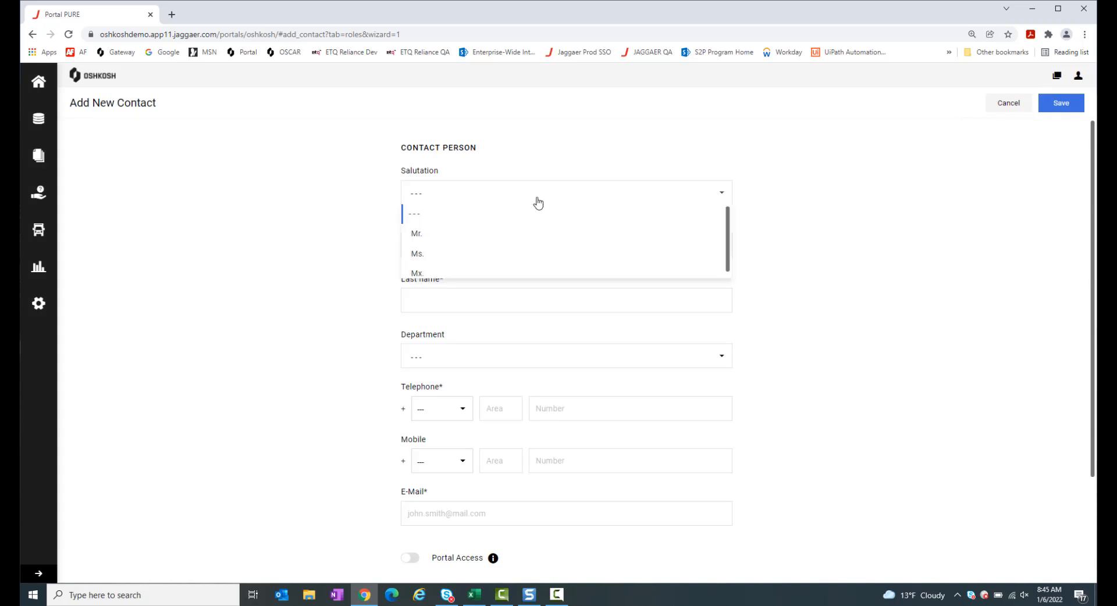
left_click(513, 235)
left_click(511, 239)
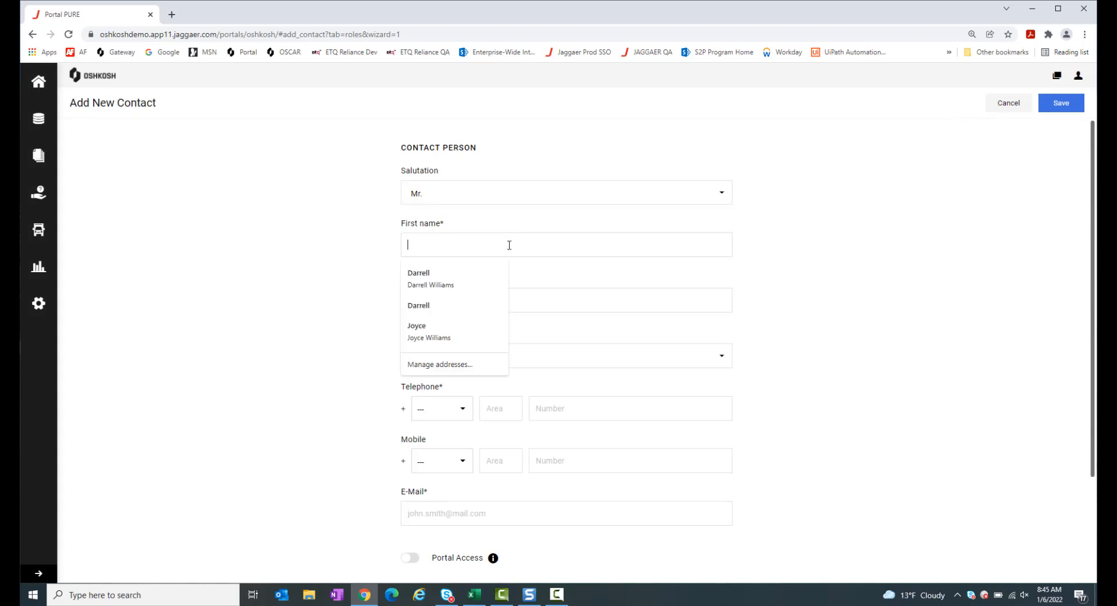
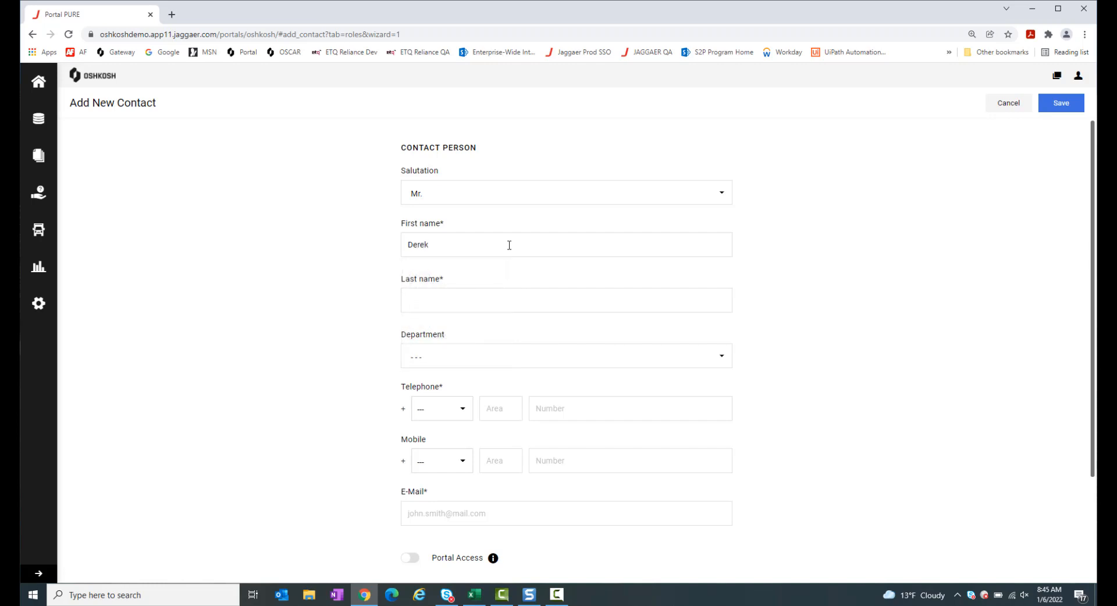
left_click(498, 301)
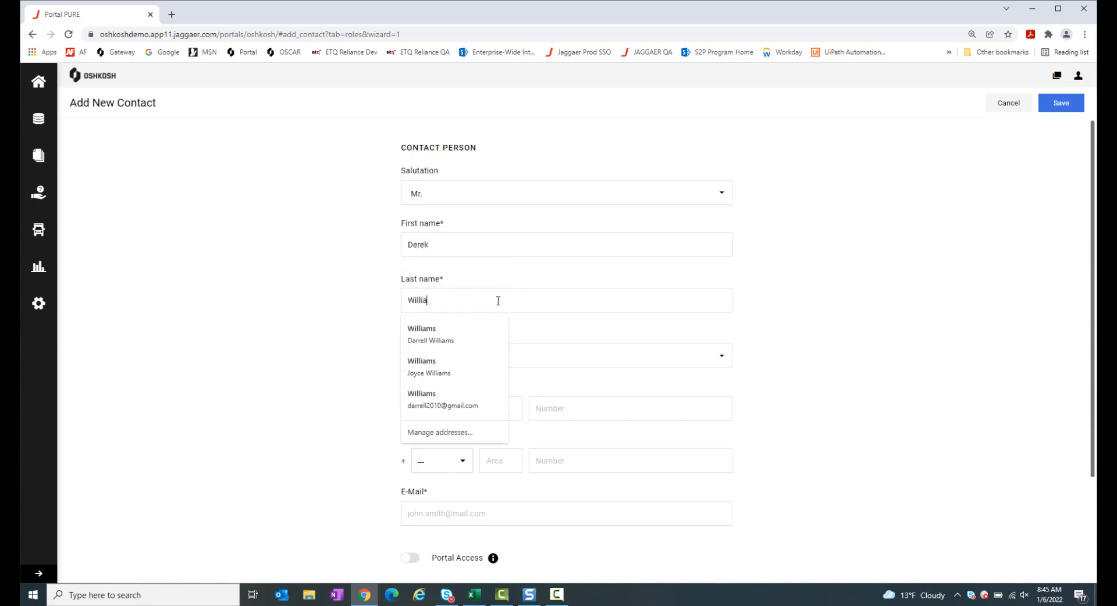
left_click(518, 320)
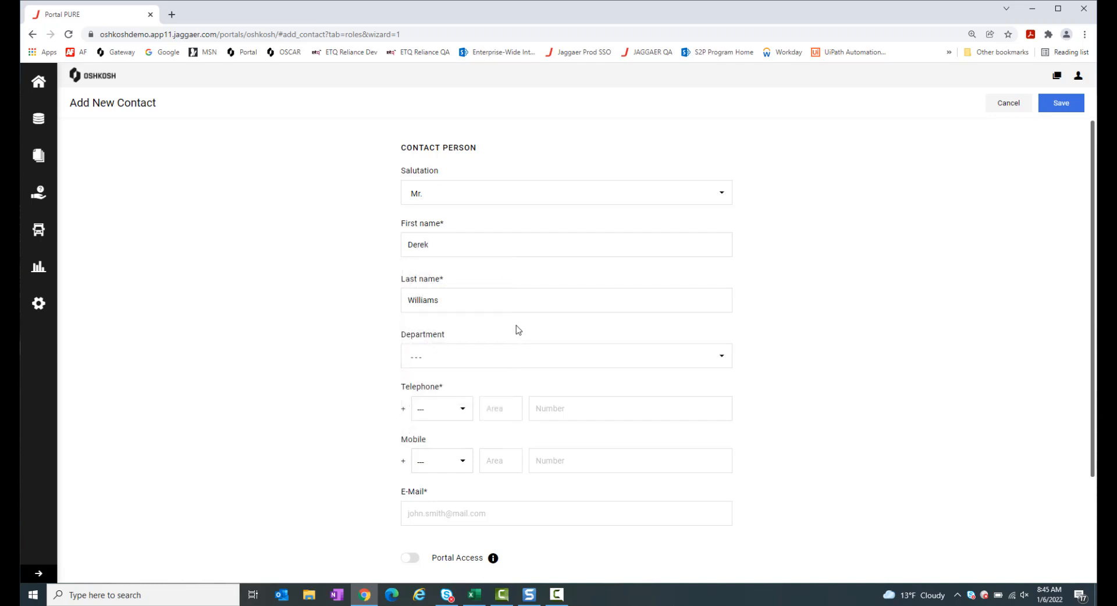
Set the department to Purchasing and the telephone country code to 1 - US
scroll(518, 330, "down", 1)
left_click(521, 335)
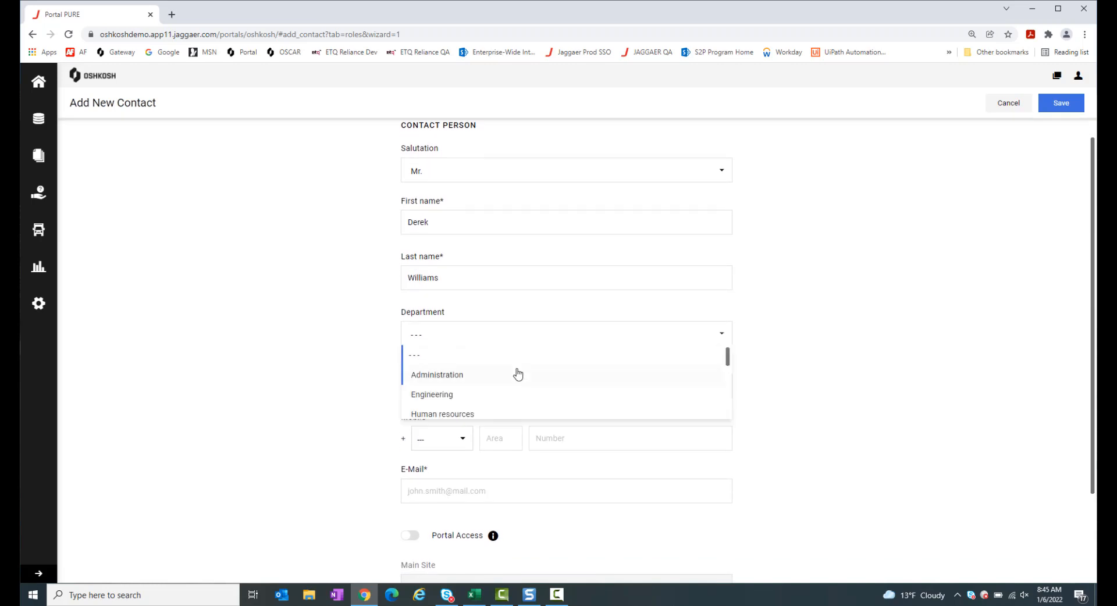
scroll(518, 373, "down", 4)
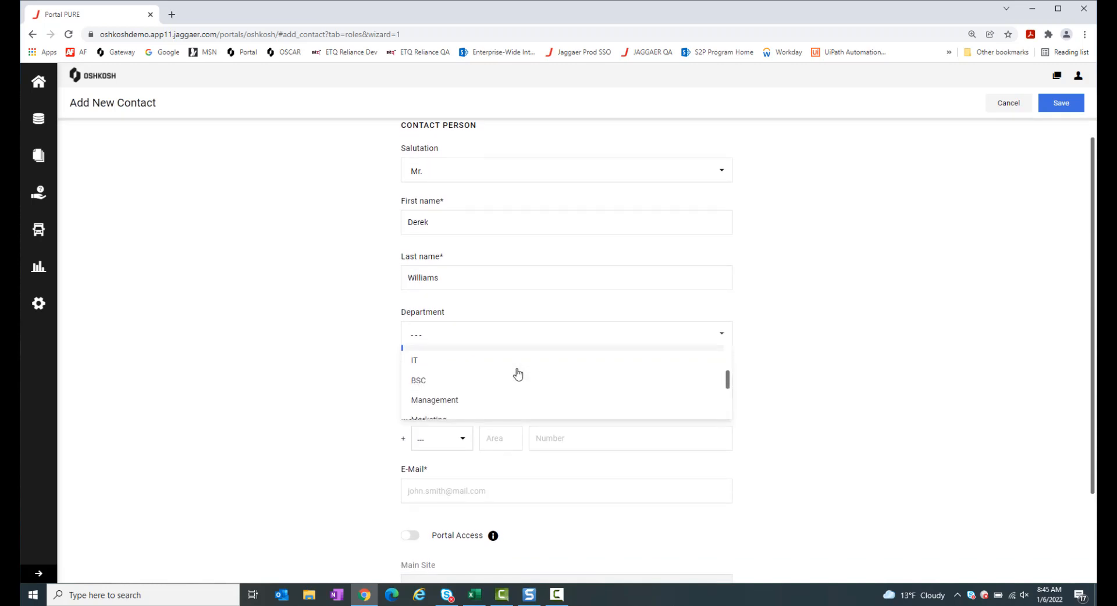
scroll(517, 376, "down", 3)
left_click(447, 403)
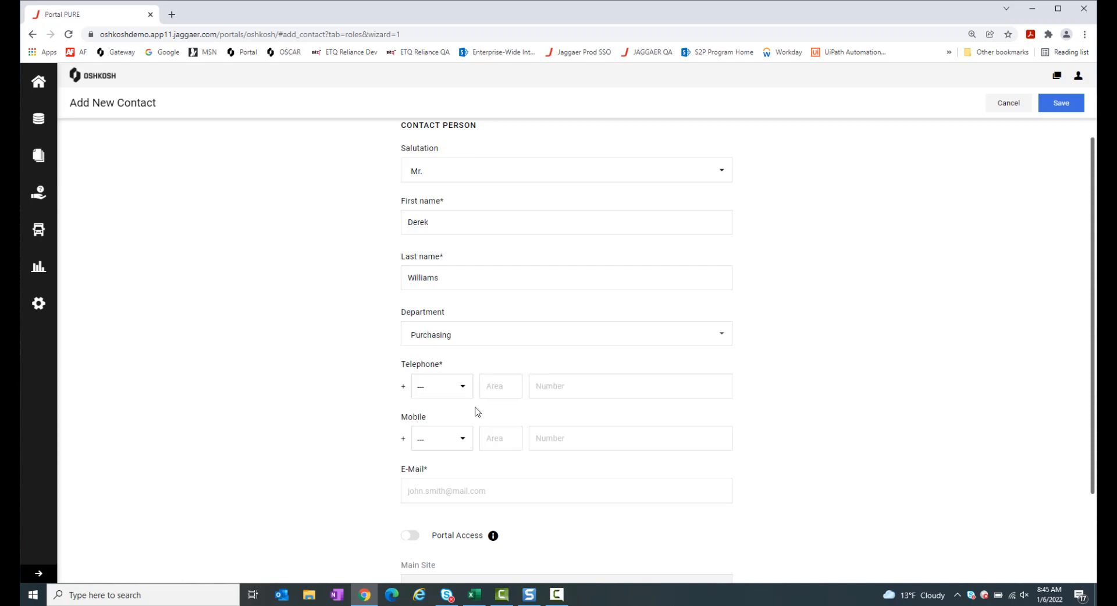
scroll(567, 384, "down", 1)
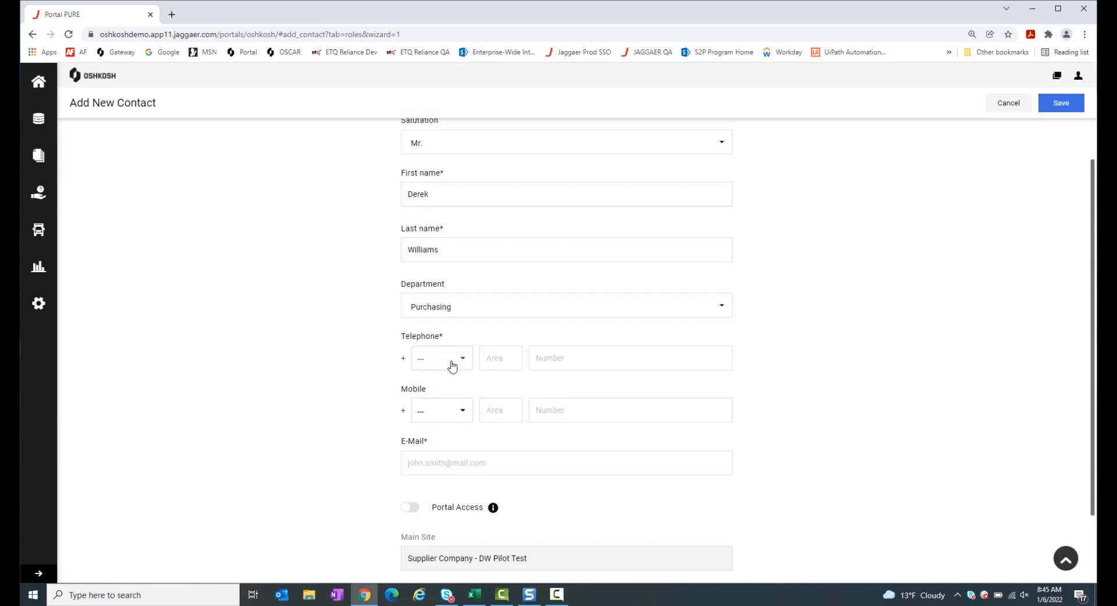
left_click(452, 365)
left_click(445, 419)
Enter the contact's telephone number and e-mail address
left_click(506, 362)
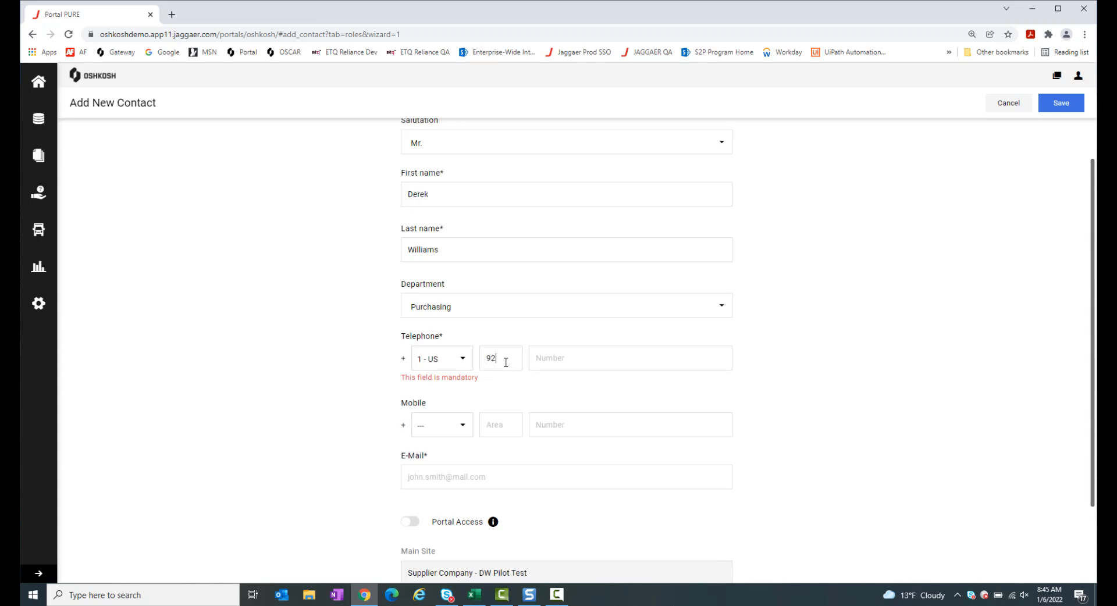
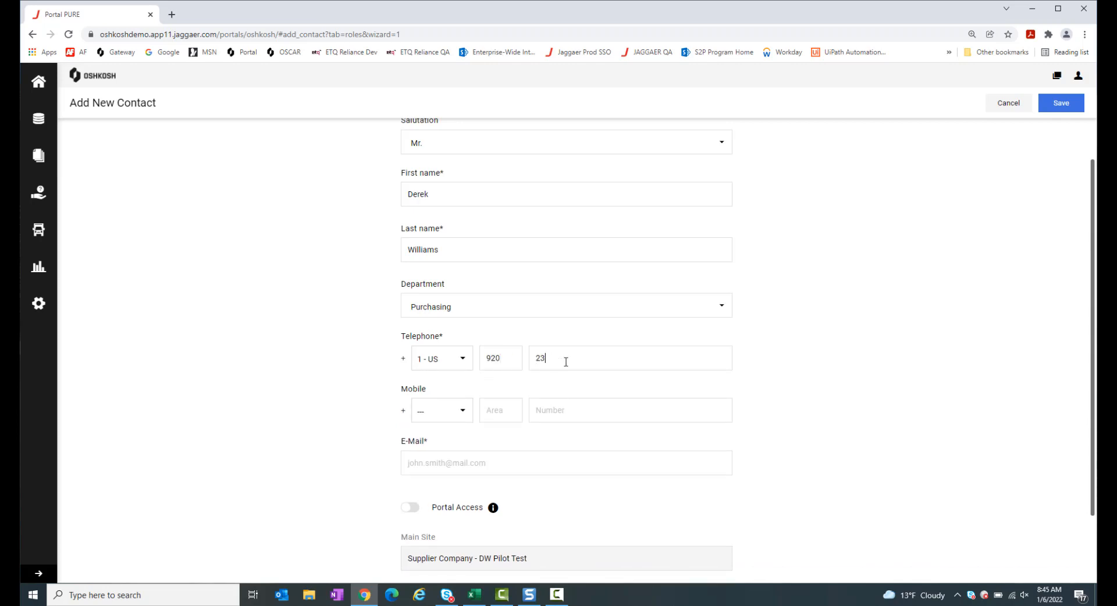
scroll(611, 398, "down", 3)
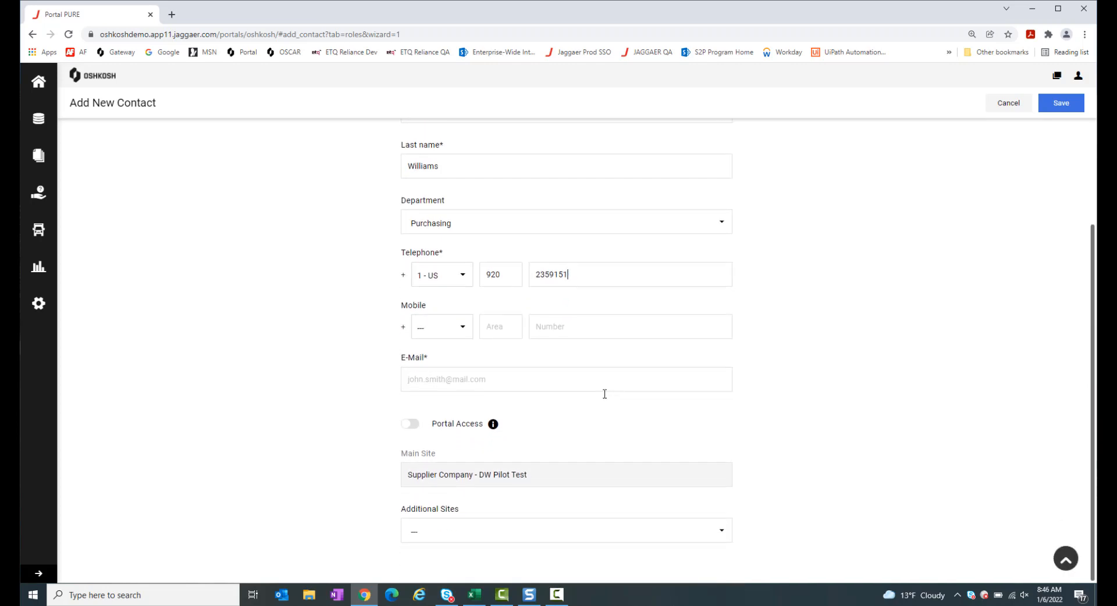
left_click(545, 382)
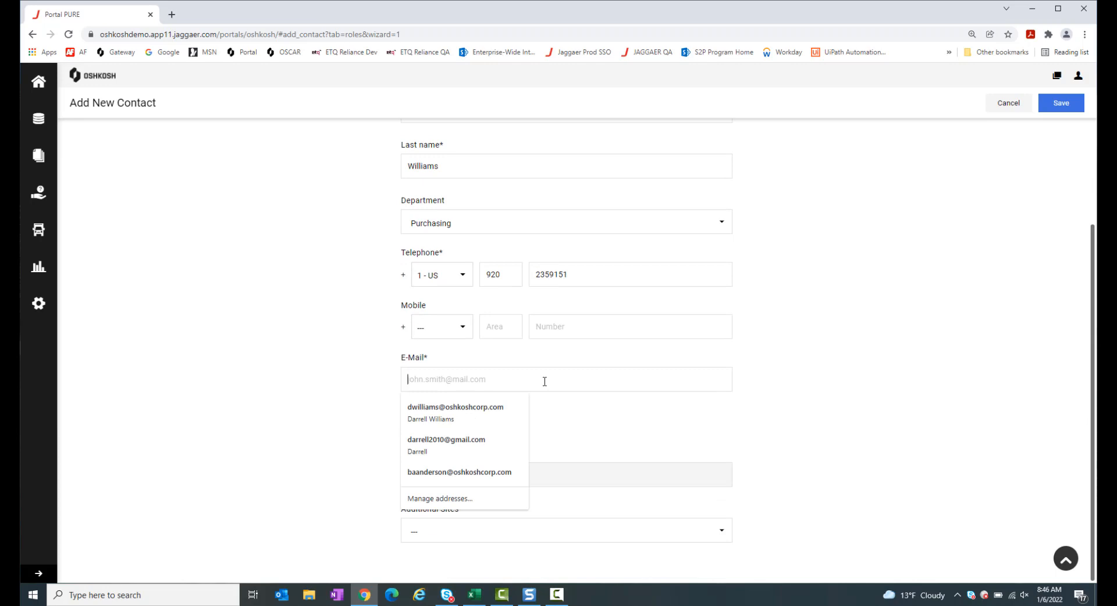
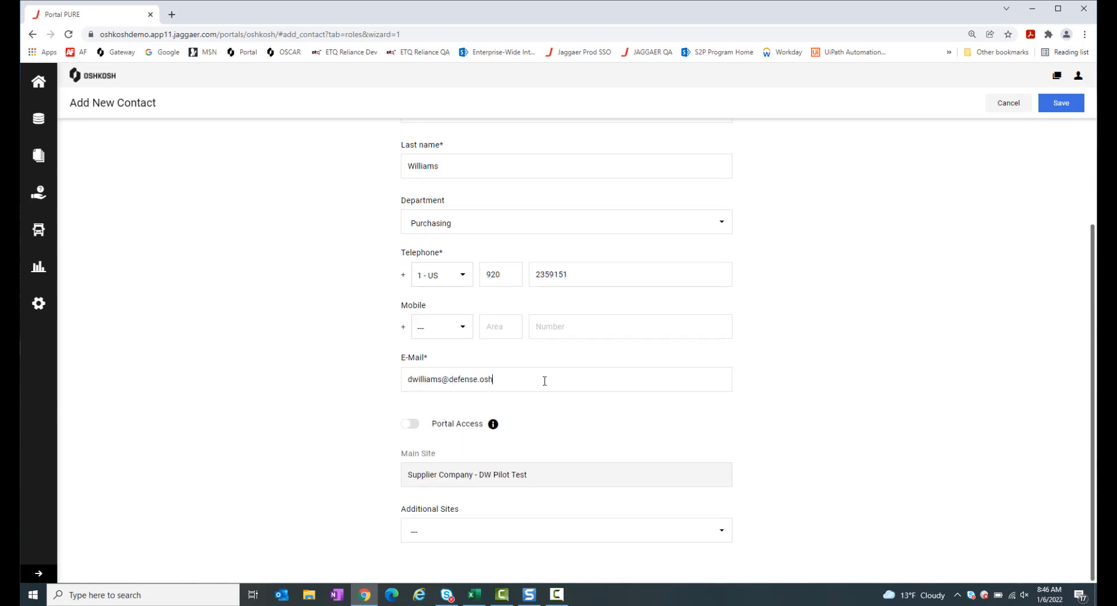
Enable portal access with a login name and the Oshkosh: Supplier Portal ACL, then save the contact
left_click(409, 425)
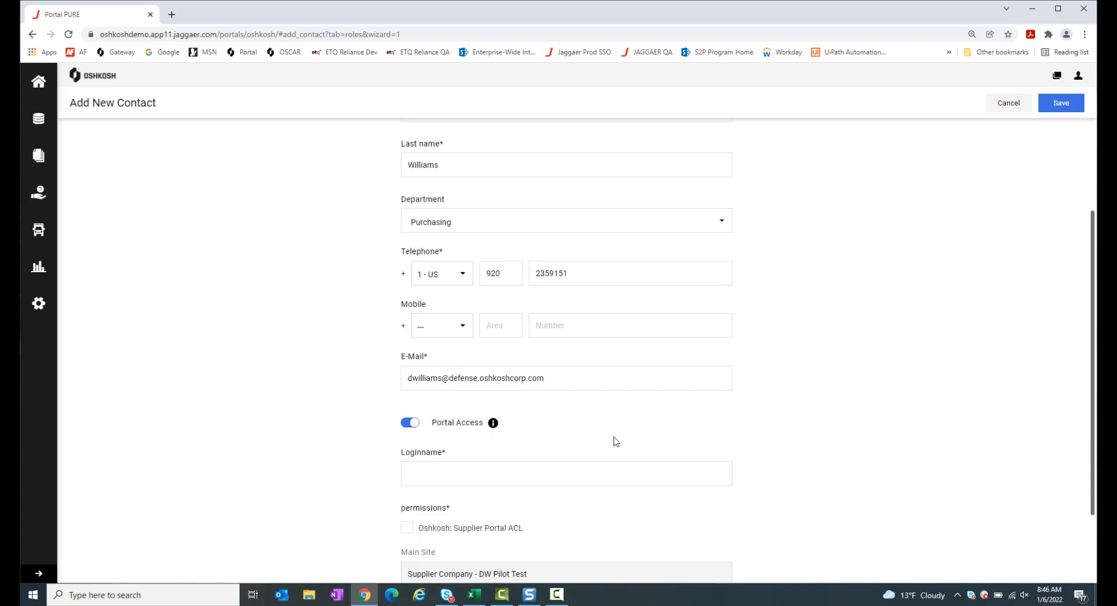
scroll(613, 441, "down", 1)
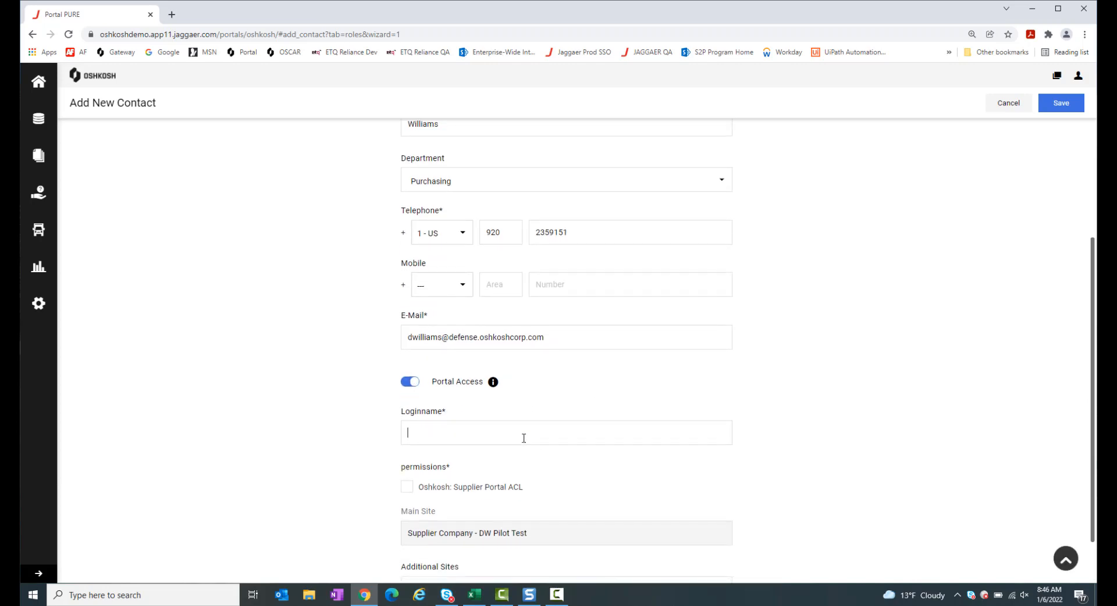
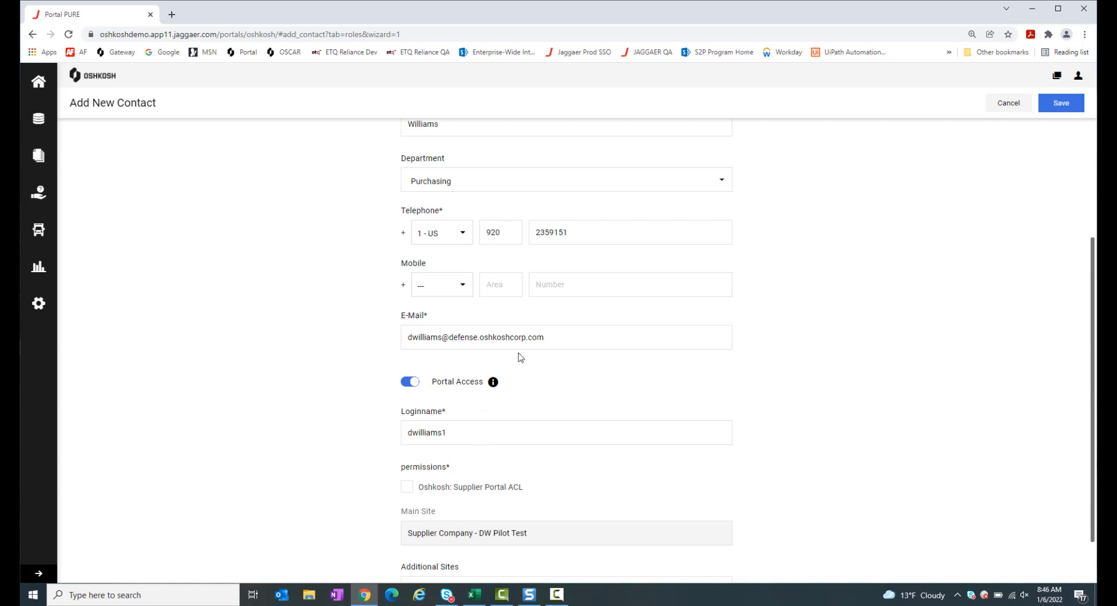
scroll(541, 458, "down", 1)
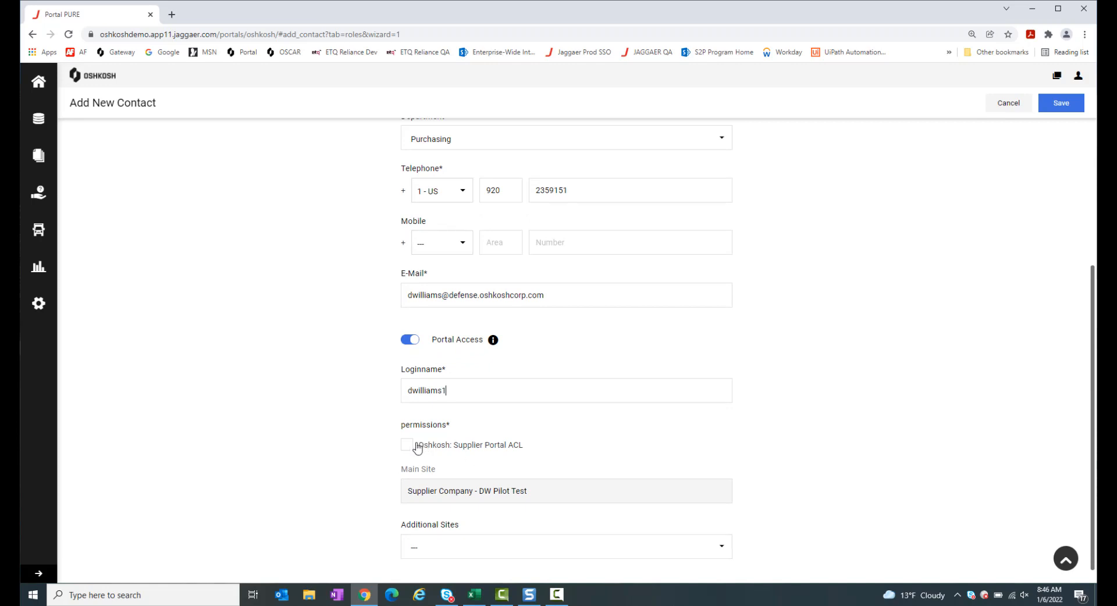
left_click(407, 445)
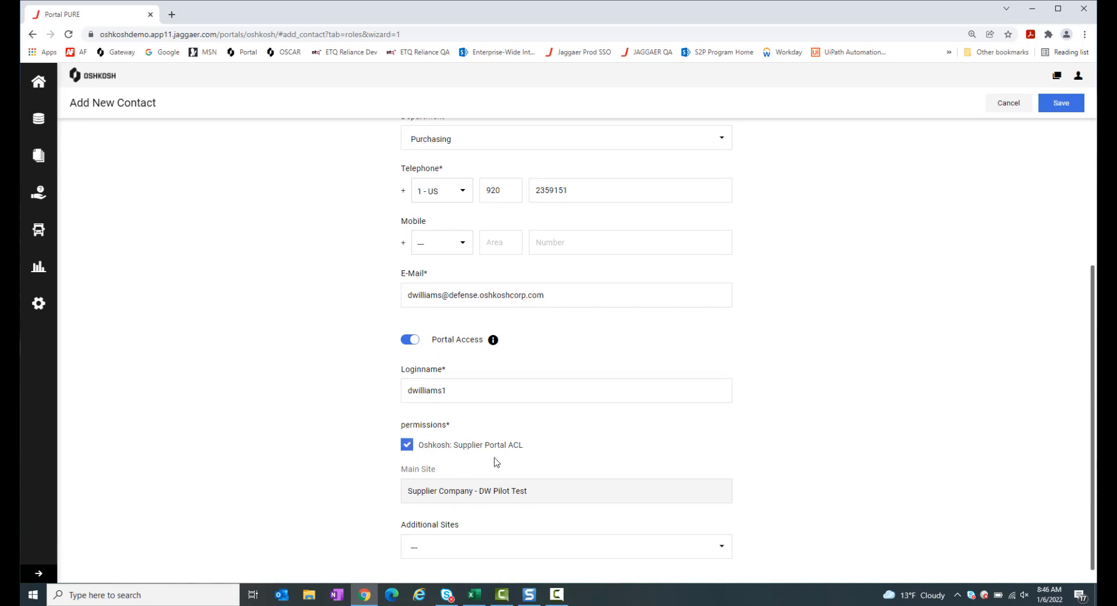
scroll(496, 463, "down", 1)
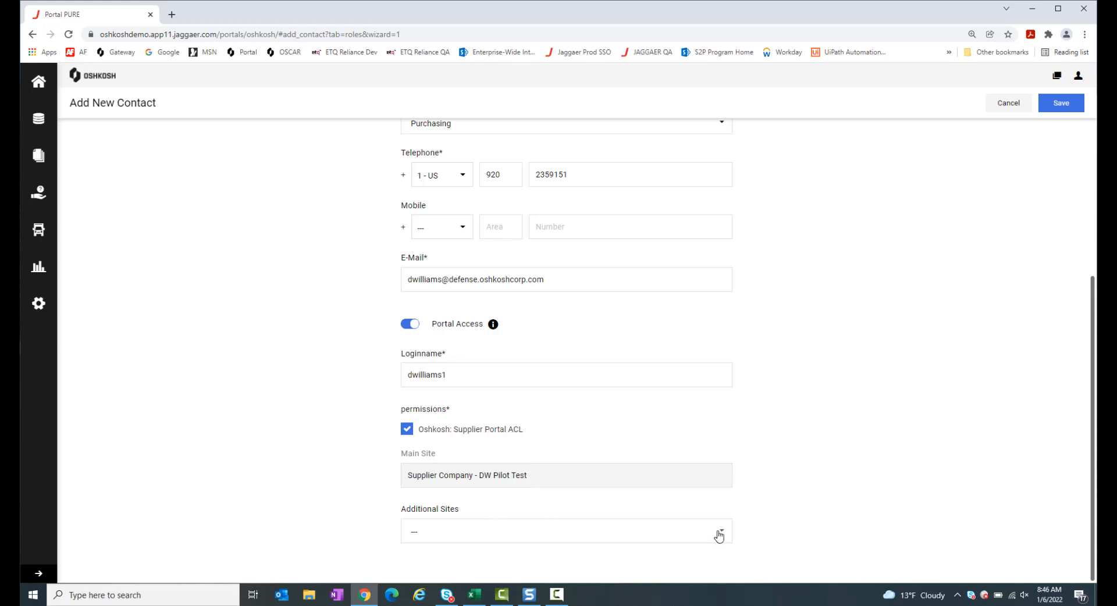
scroll(795, 486, "up", 1)
scroll(795, 486, "up", 2)
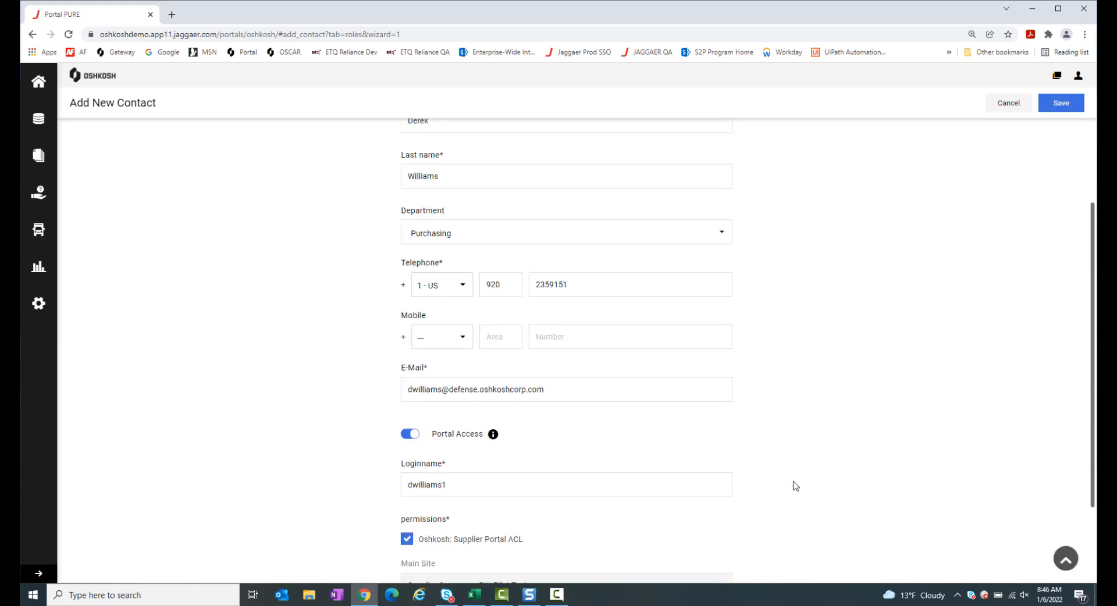
scroll(803, 381, "up", 1)
scroll(805, 381, "down", 2)
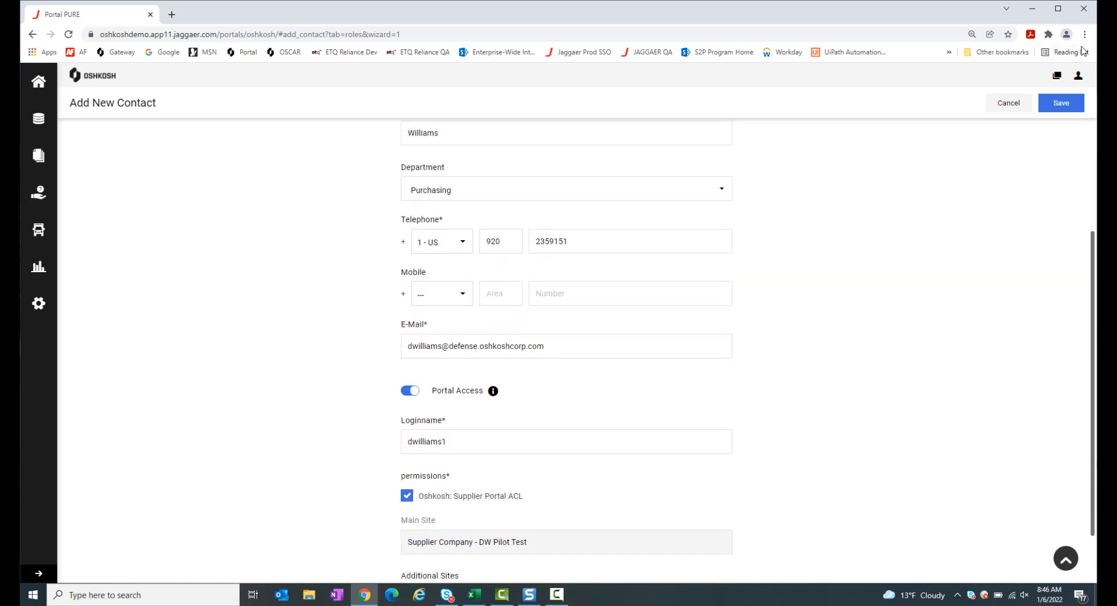
left_click(1061, 111)
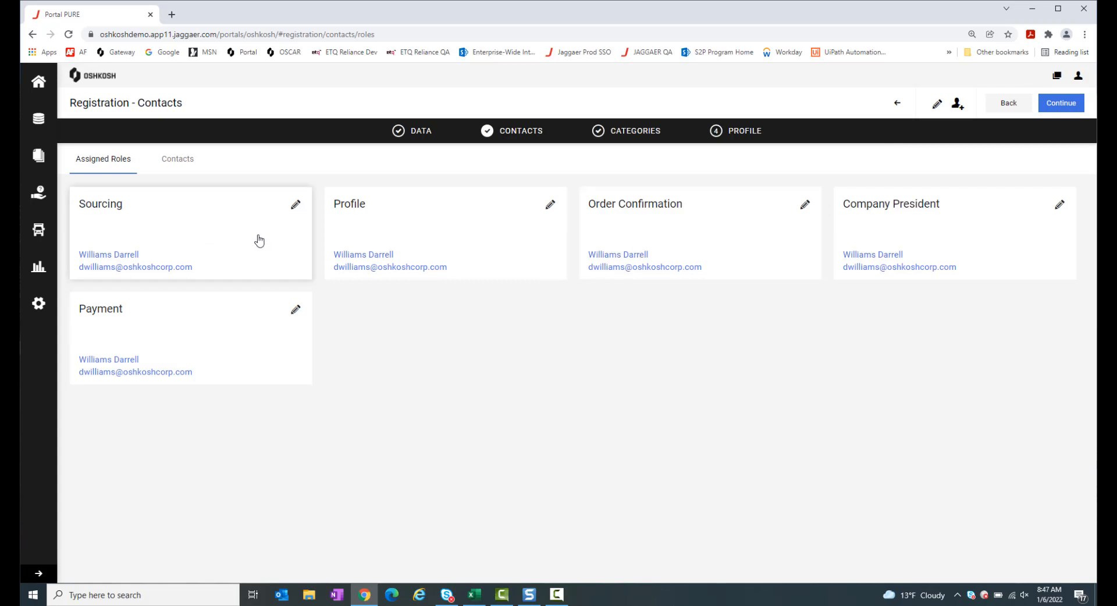
Add the newly created contact as another Sourcing responsibility and save the role assignments
left_click(295, 207)
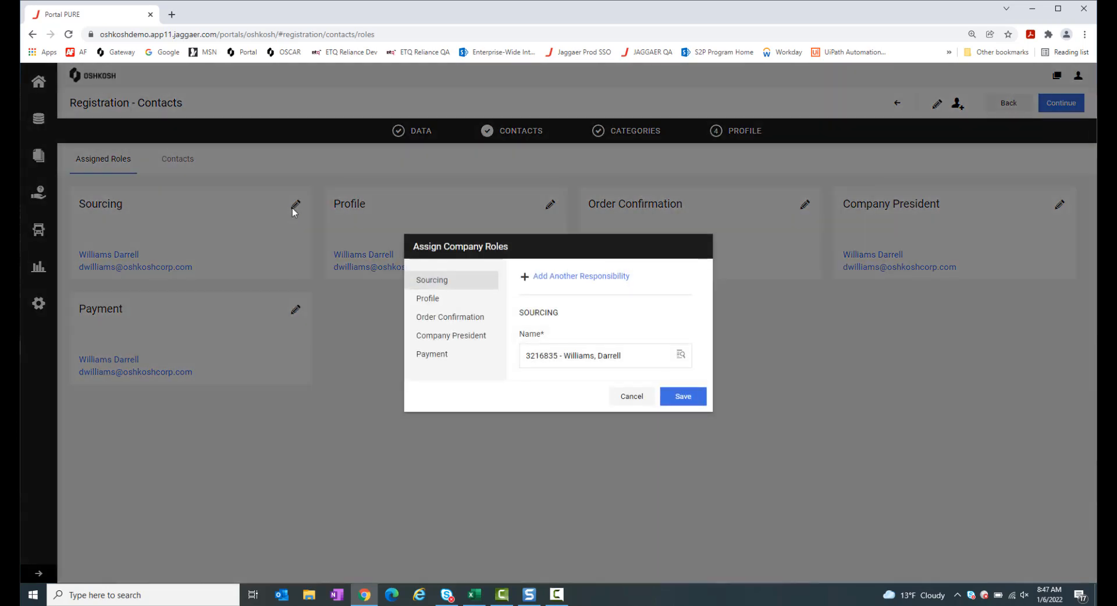
left_click(569, 277)
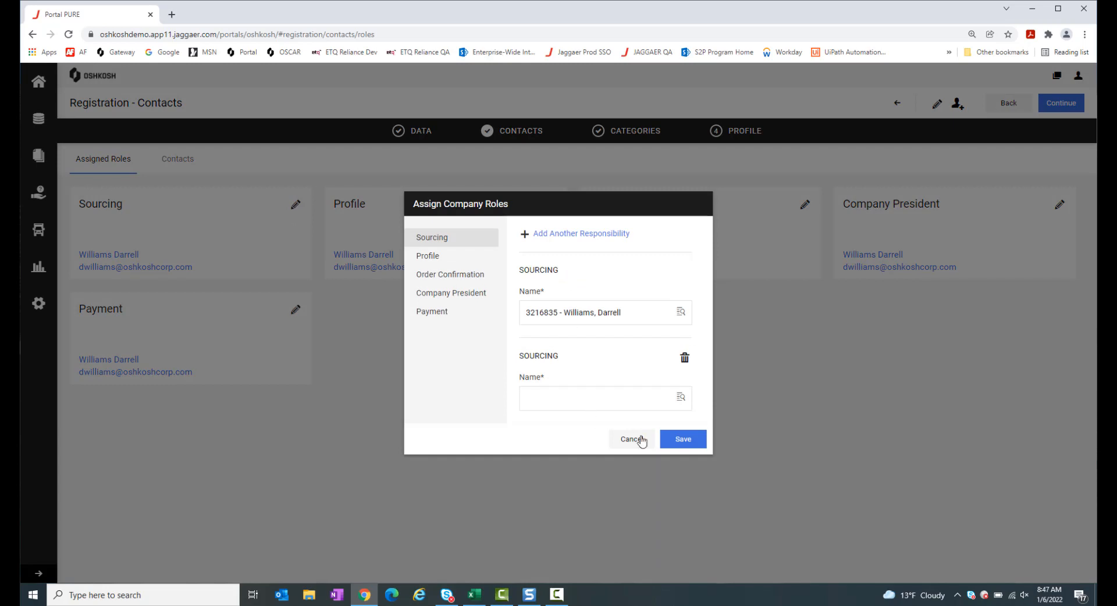
left_click(680, 401)
scroll(681, 404, "down", 2)
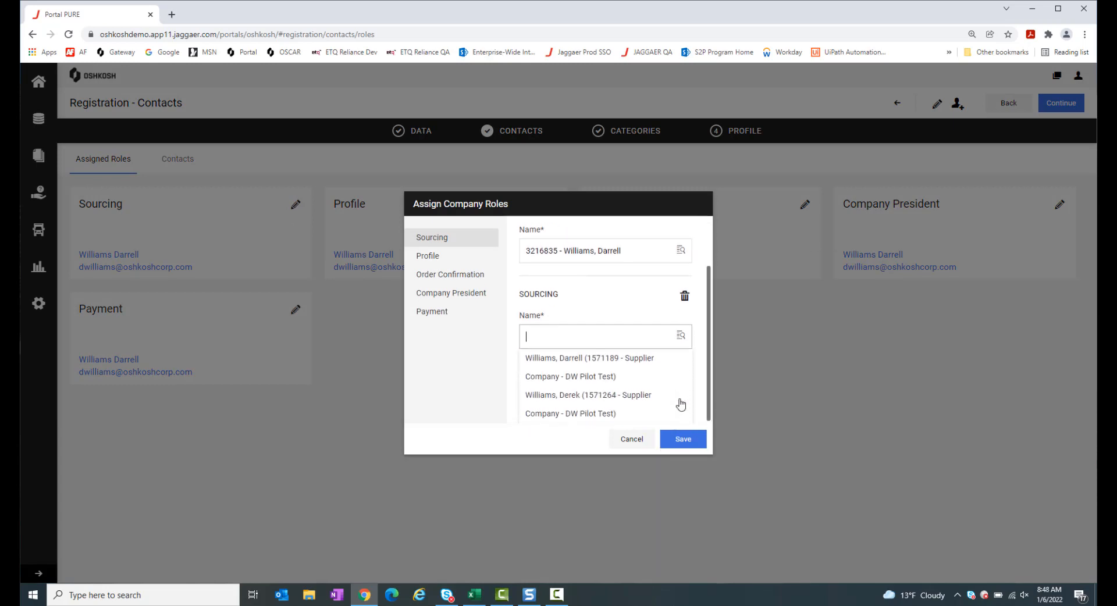
left_click(579, 398)
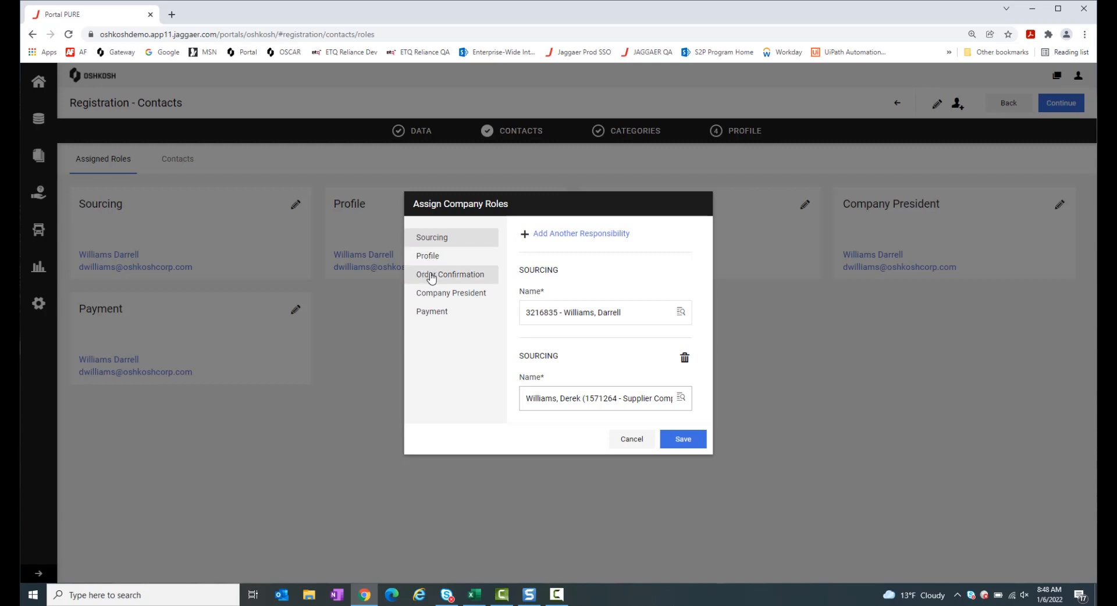
left_click(685, 442)
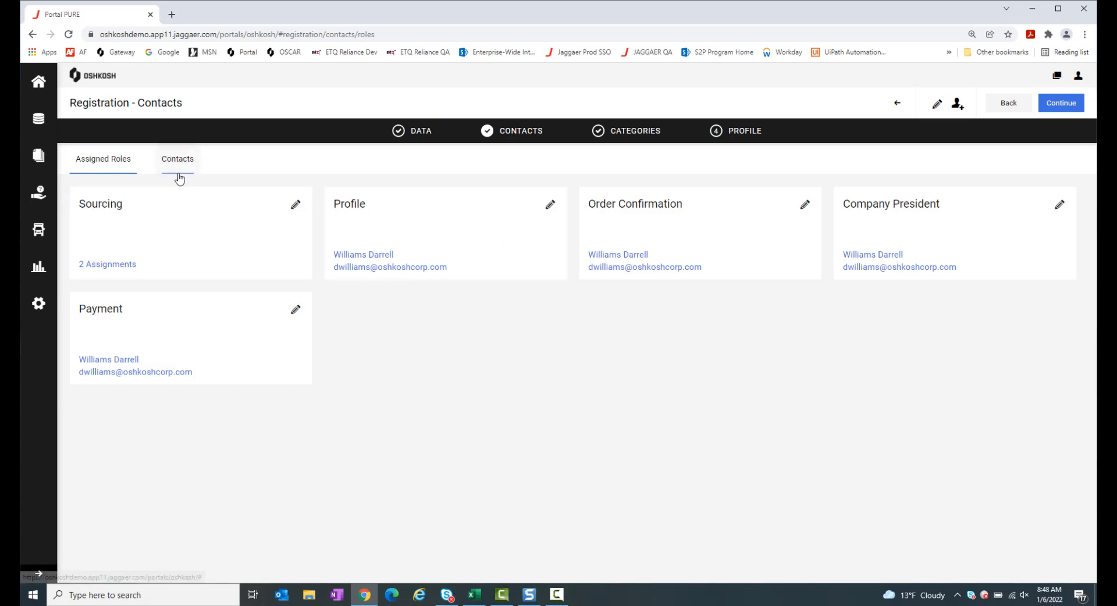
Check the two Sourcing assignments, then switch to the Contacts list showing both portal-access contacts
left_click(112, 264)
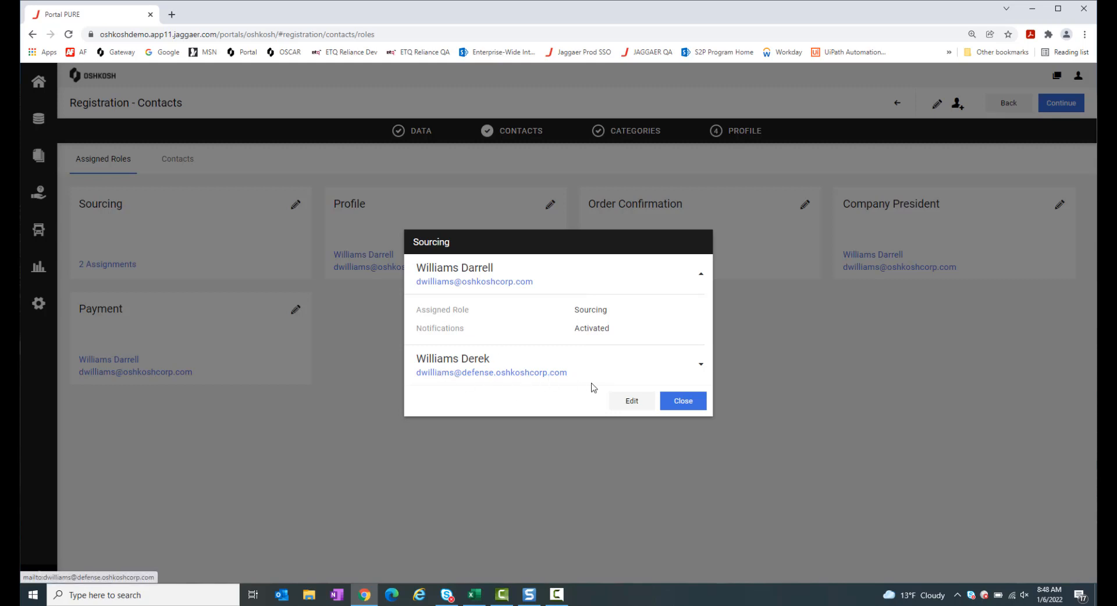
left_click(682, 401)
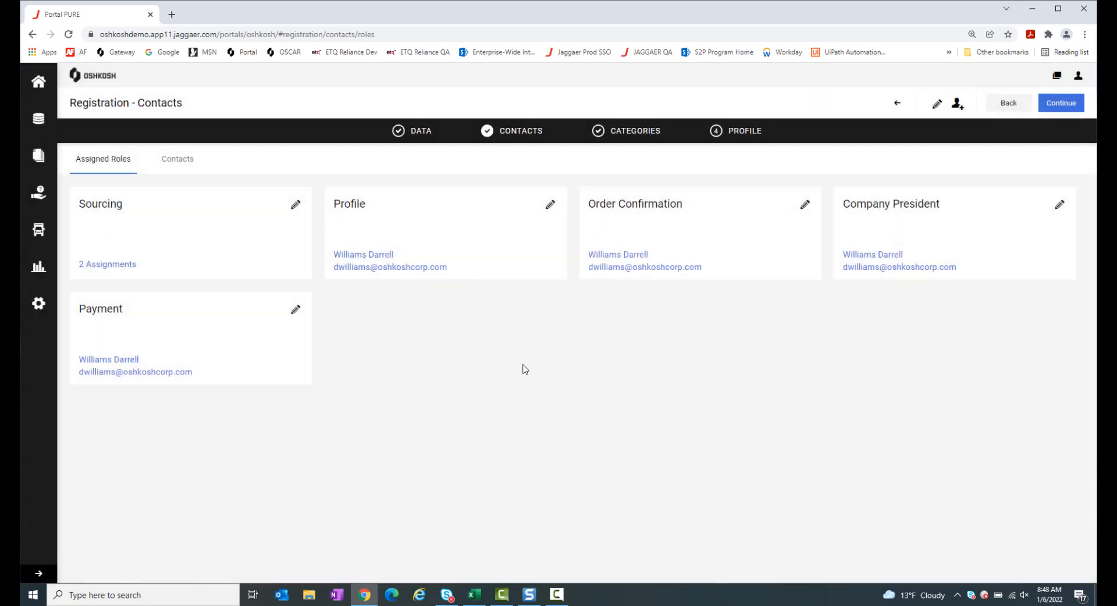
left_click(176, 163)
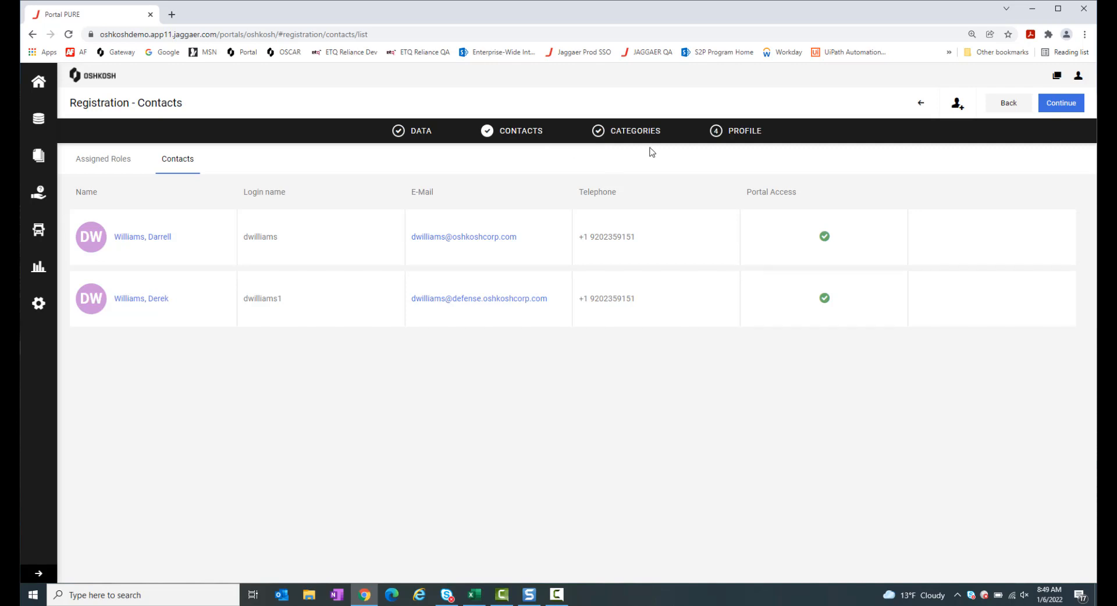
On the Categories step, add Castings and remove its ADI, Ductile Iron and Gray Iron subcategories
left_click(1062, 106)
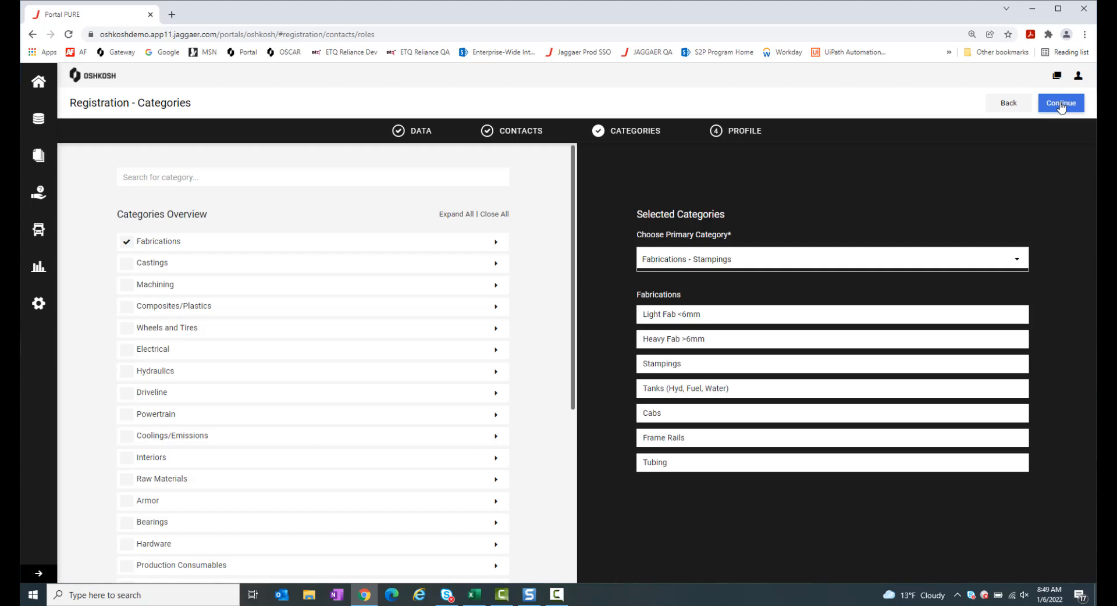
scroll(324, 348, "down", 1)
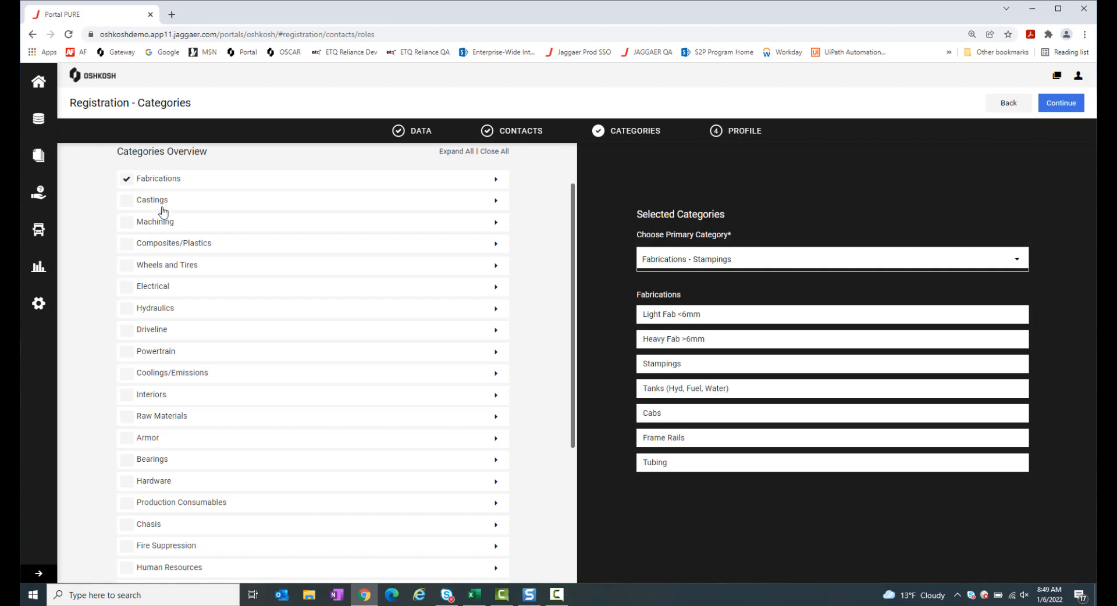
left_click(126, 203)
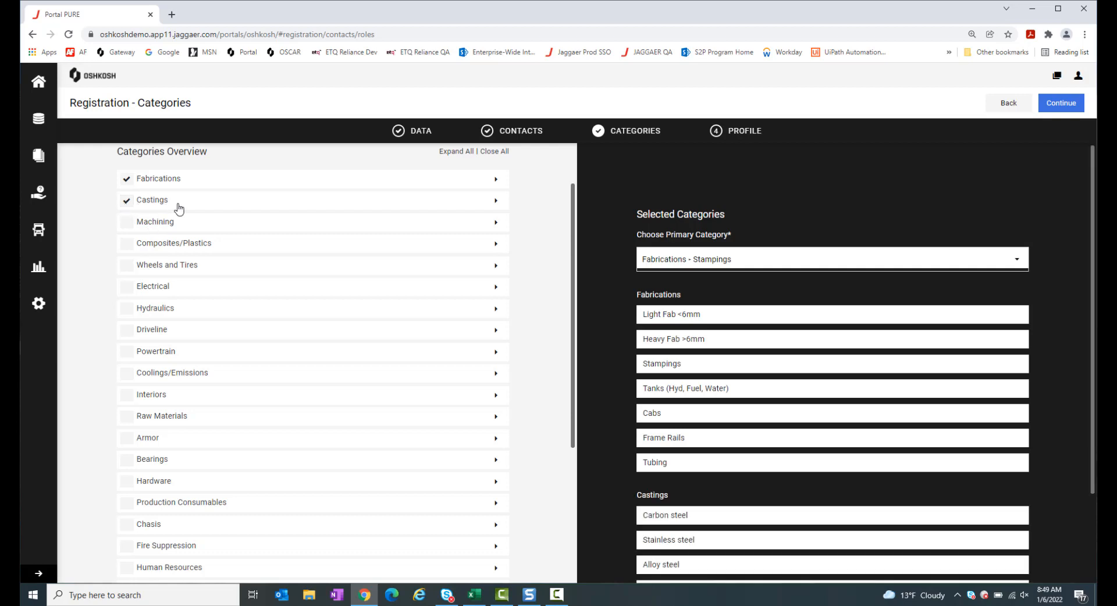
left_click(495, 204)
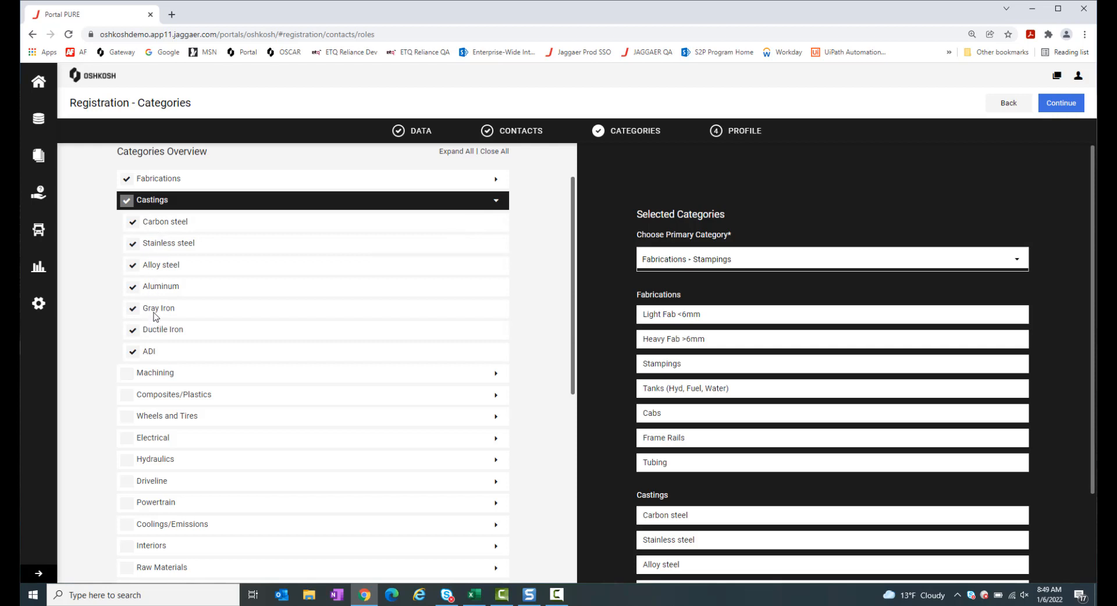
left_click(133, 352)
left_click(134, 332)
scroll(711, 431, "down", 1)
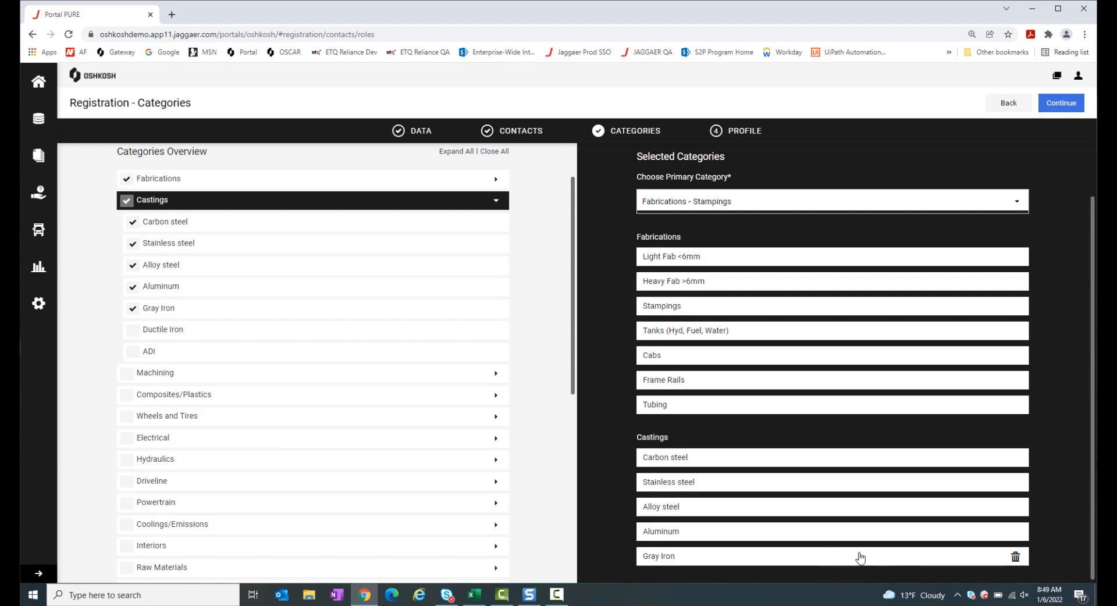
left_click(1015, 557)
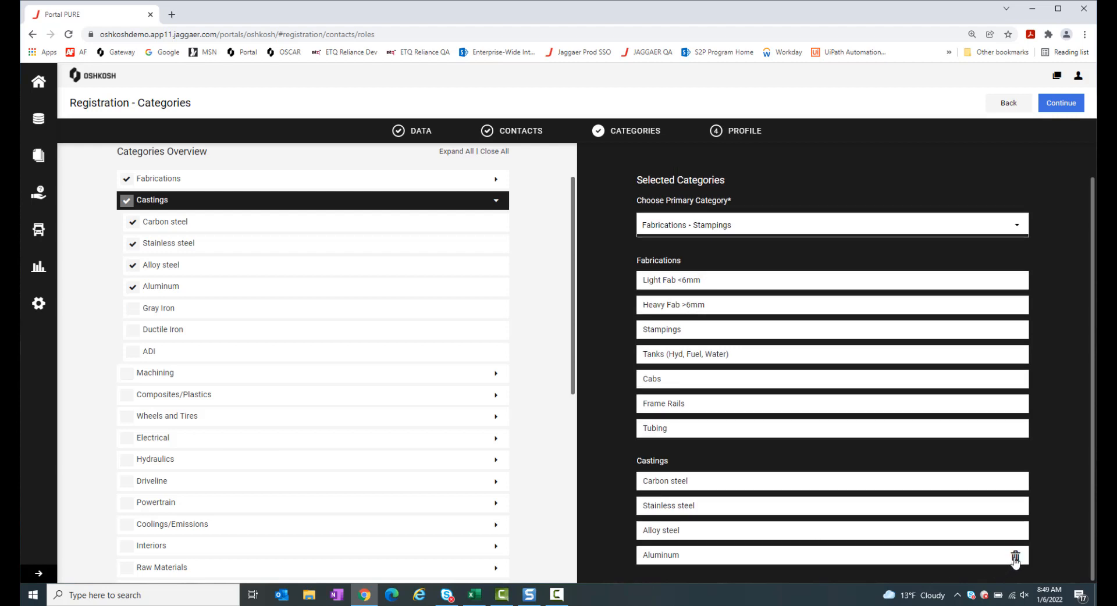
Choose Fabrications - Tanks (Hyd, Fuel, Water) as primary category, save, and advance to Profile
left_click(770, 233)
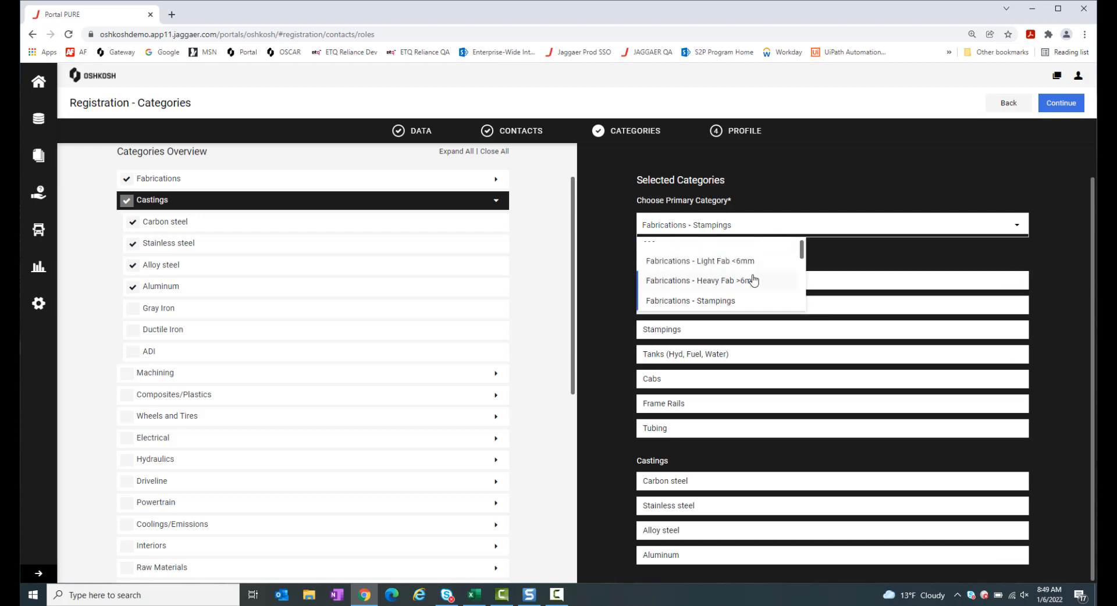
scroll(754, 280, "down", 2)
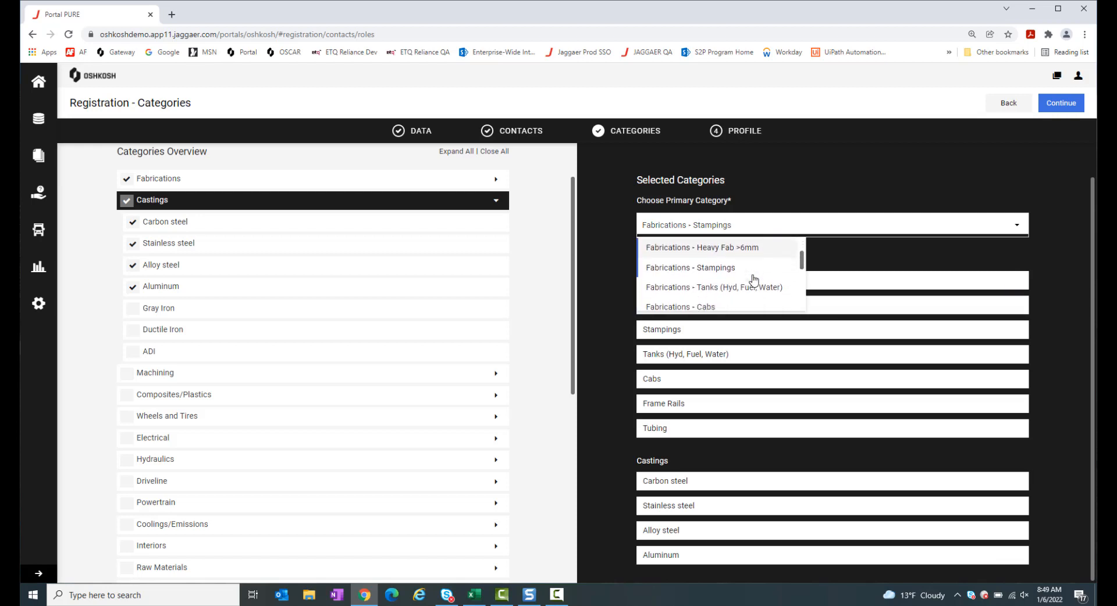
left_click(705, 290)
scroll(693, 233, "up", 1)
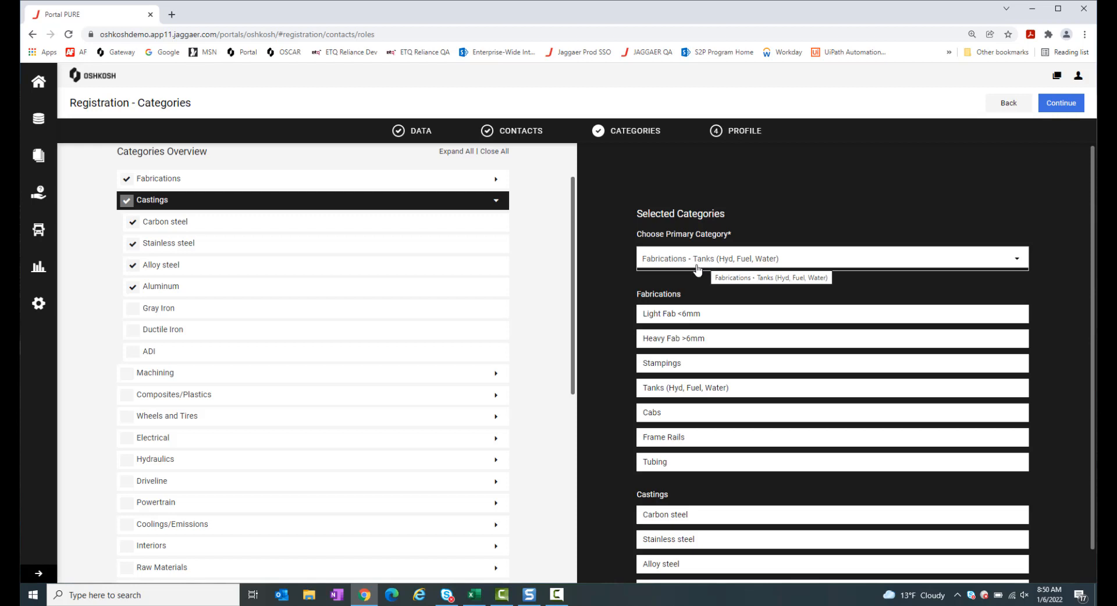
scroll(362, 415, "down", 3)
scroll(362, 415, "down", 5)
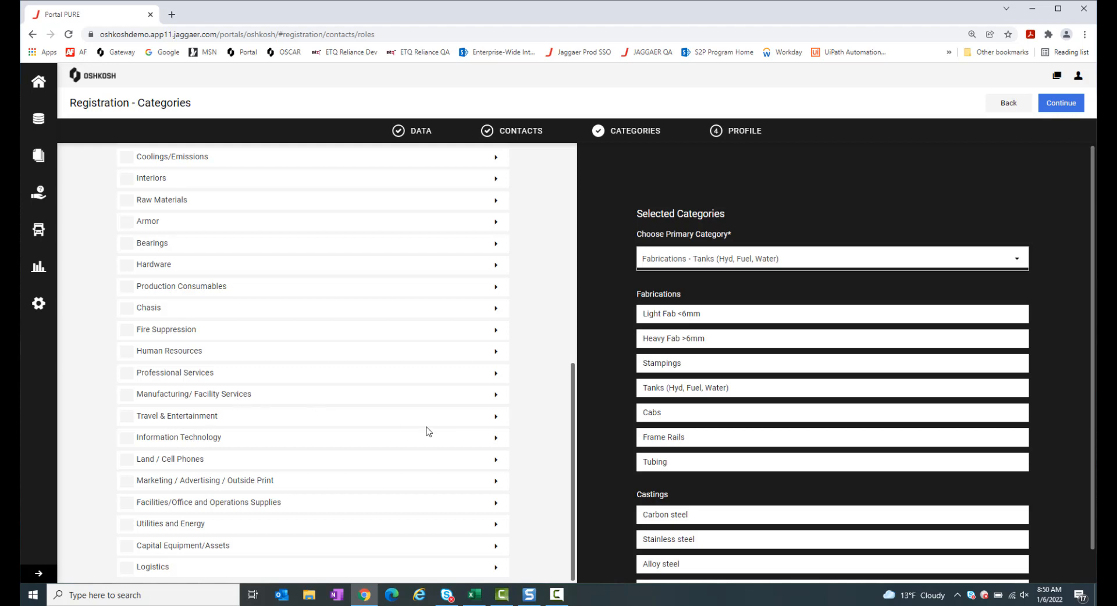
left_click(1068, 107)
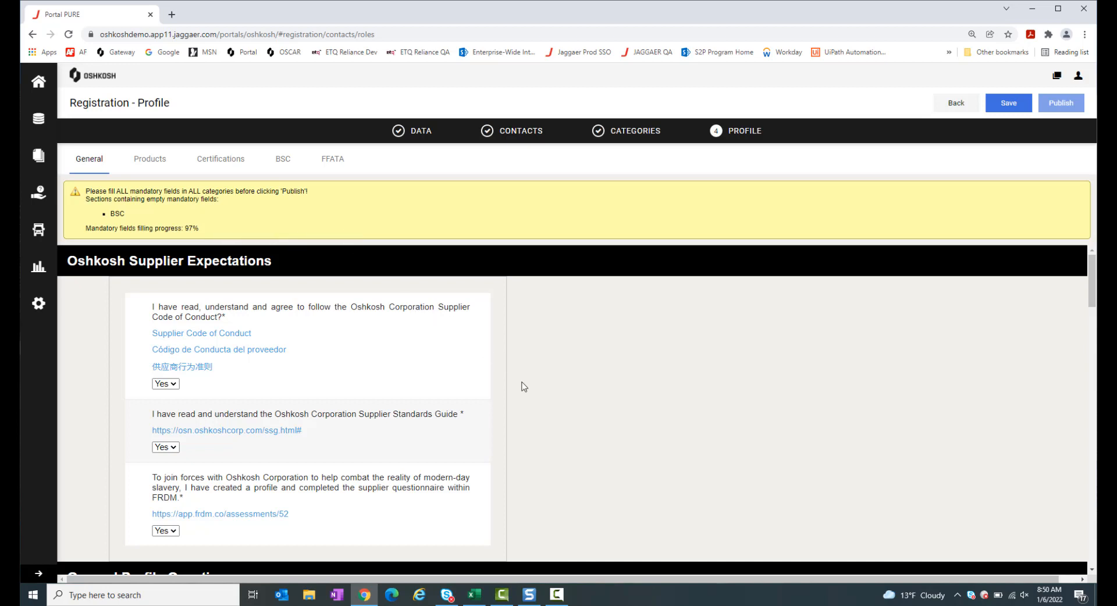
scroll(524, 387, "down", 1)
scroll(523, 387, "up", 1)
left_click(171, 386)
left_click(172, 389)
scroll(343, 372, "down", 1)
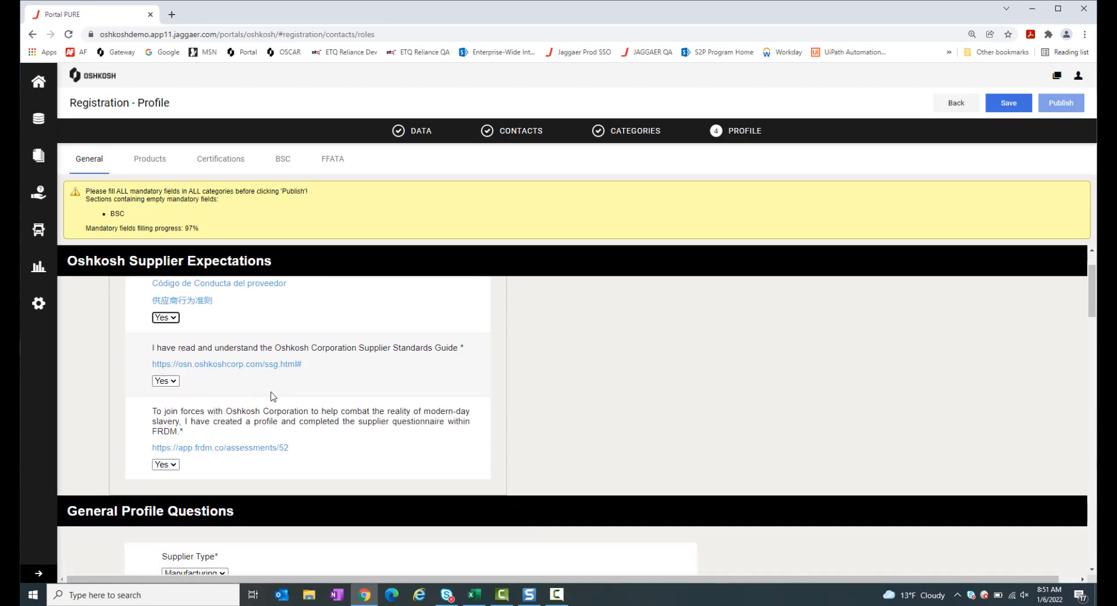
scroll(273, 396, "down", 1)
scroll(273, 396, "down", 1)
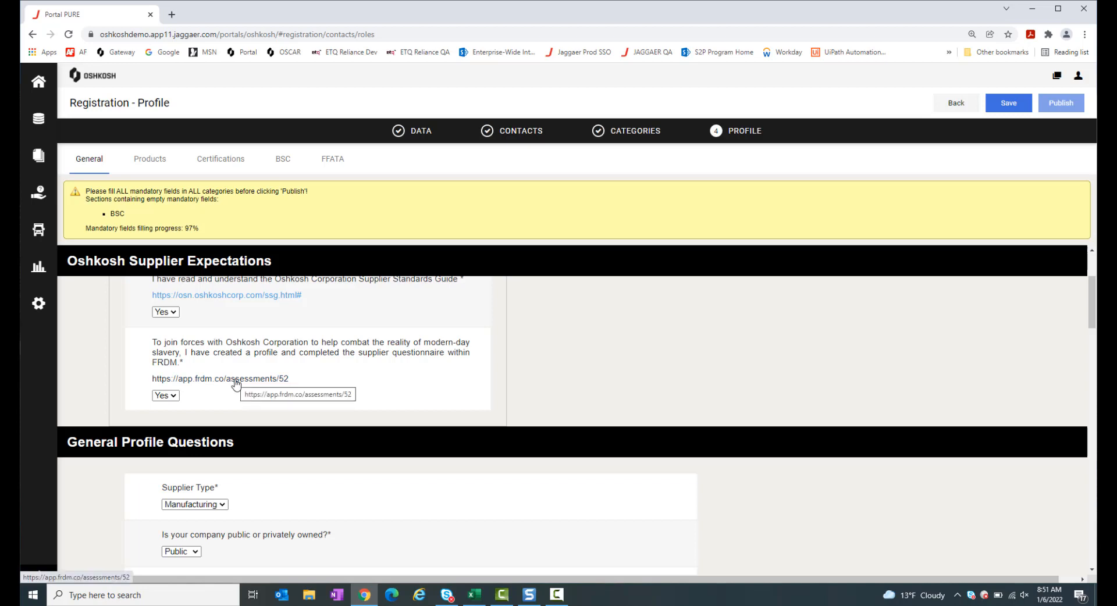
left_click(173, 397)
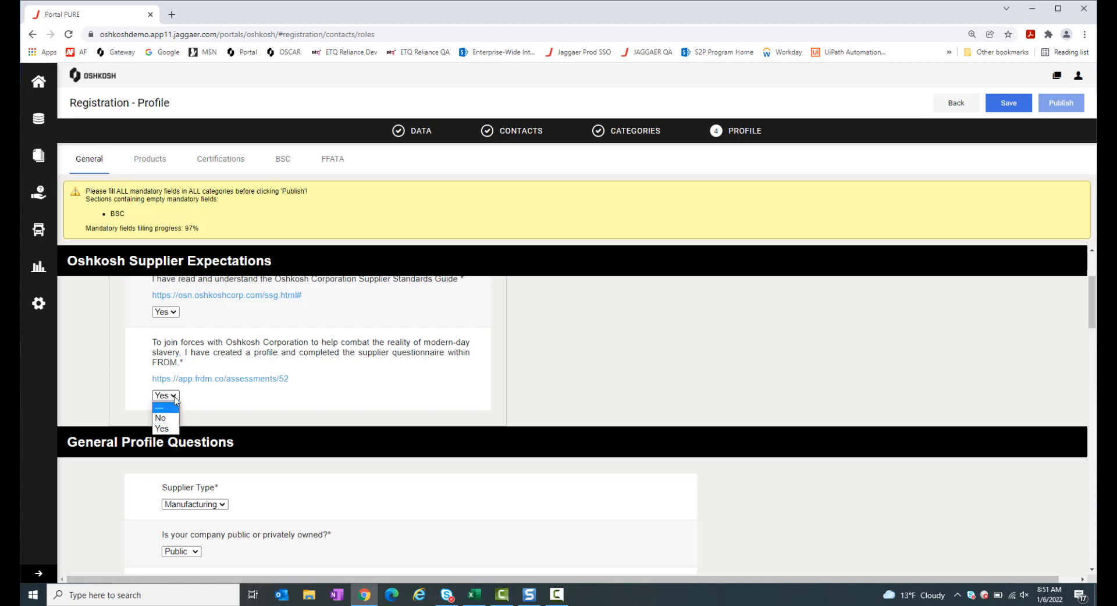
left_click(201, 400)
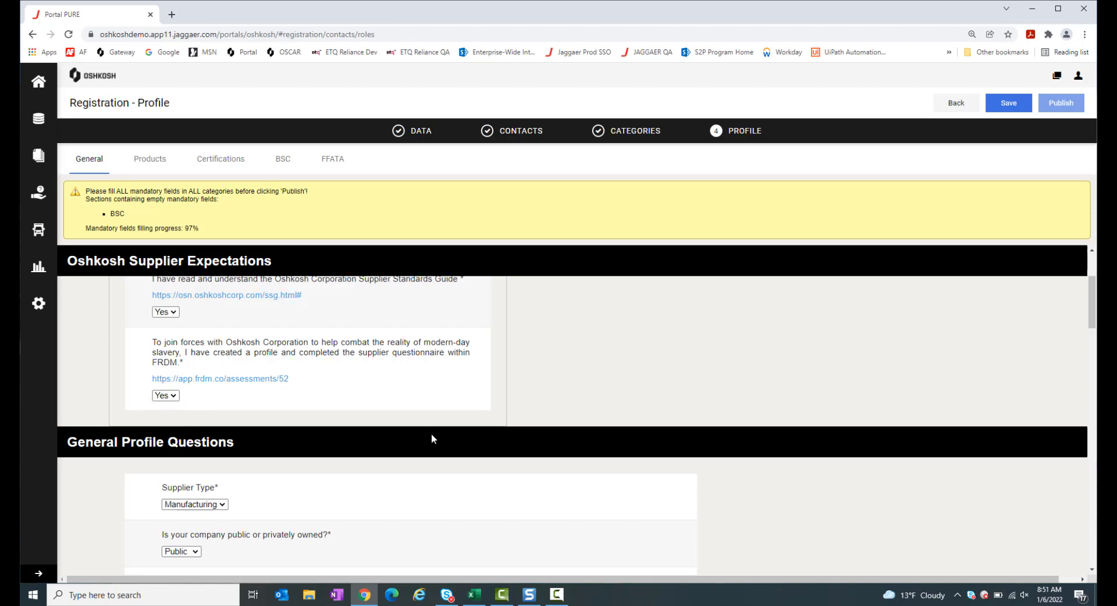
scroll(432, 437, "down", 2)
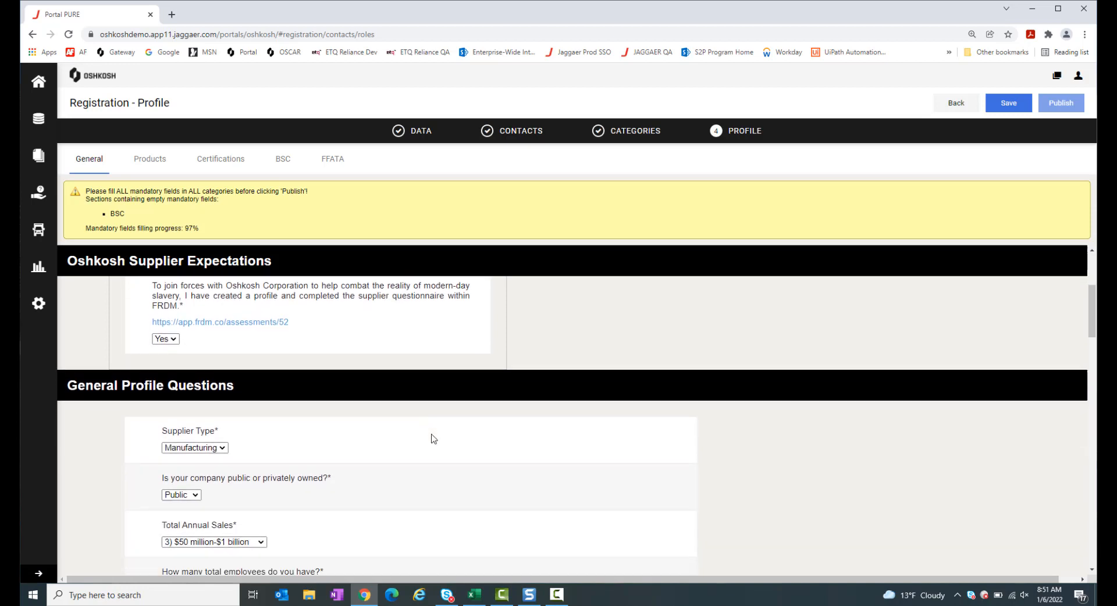
scroll(432, 438, "up", 2)
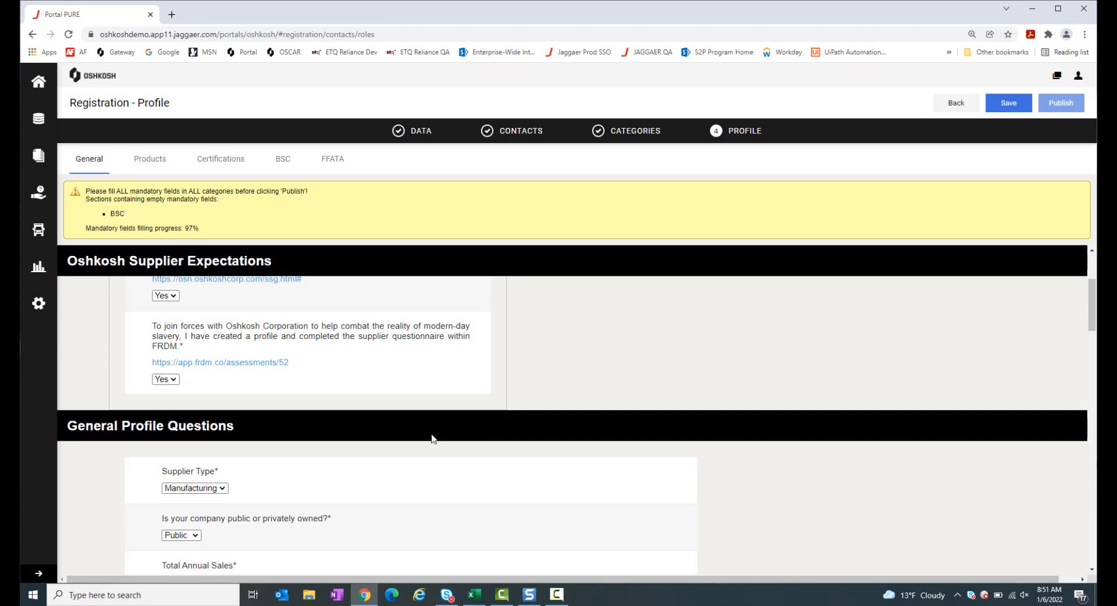
scroll(432, 439, "down", 1)
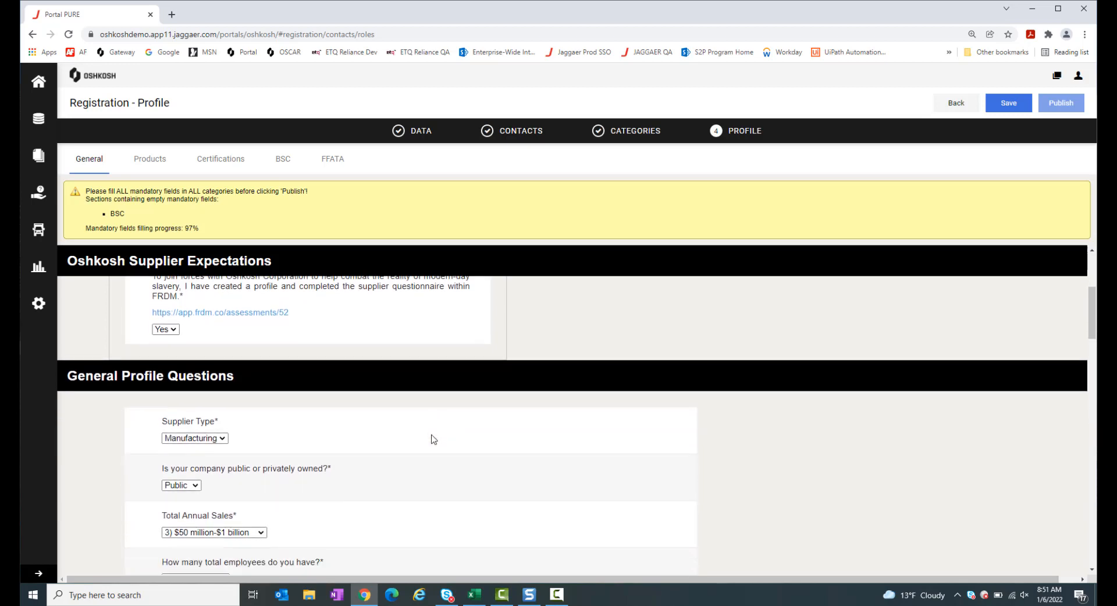
scroll(432, 439, "down", 2)
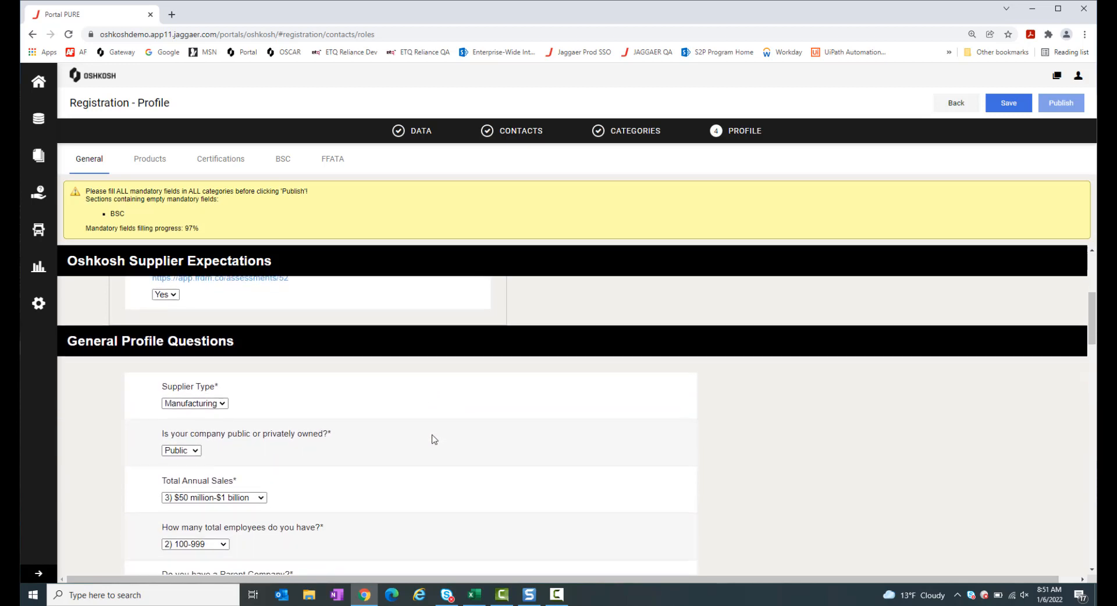
scroll(431, 440, "down", 1)
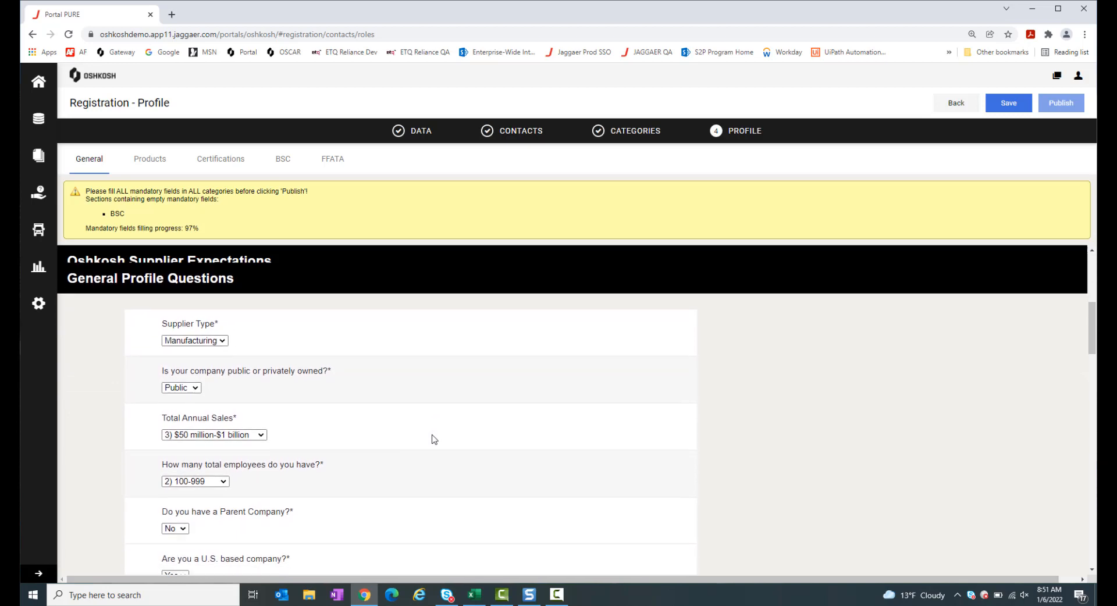
left_click(209, 316)
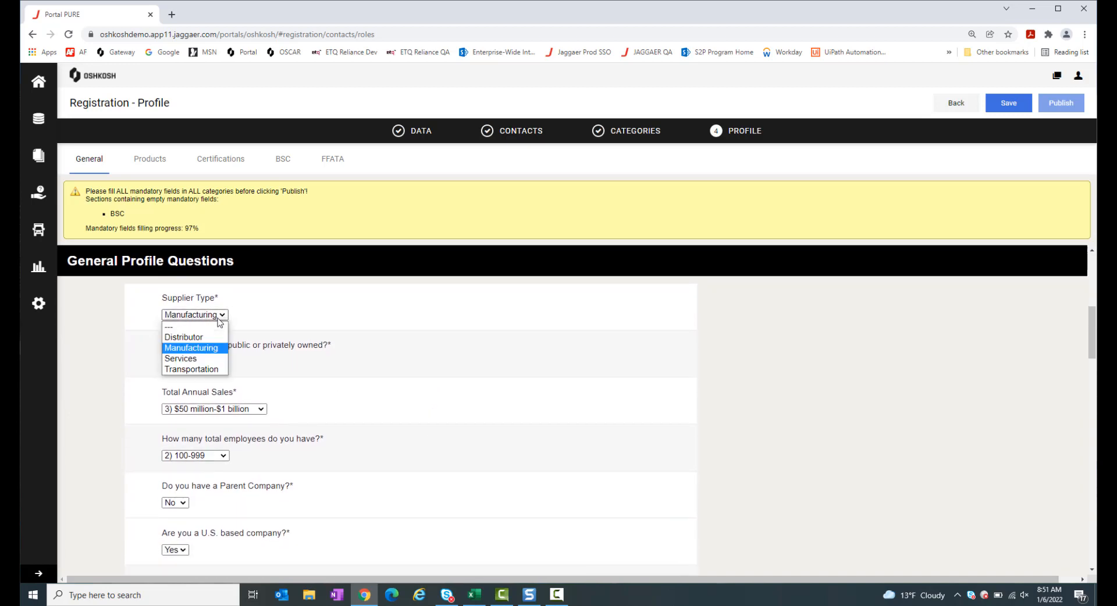
left_click(431, 428)
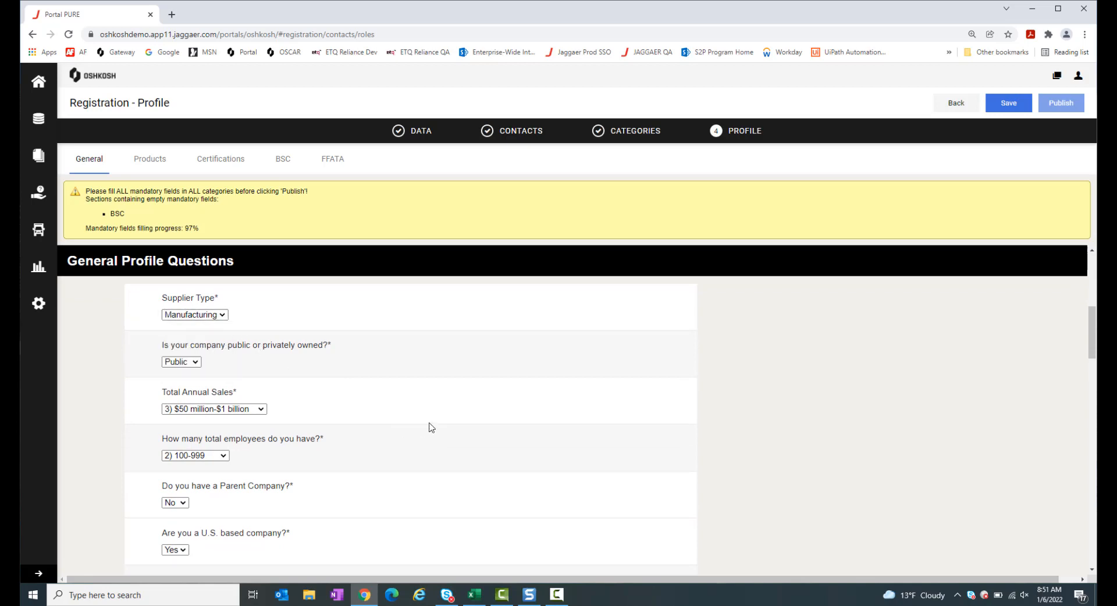
scroll(431, 428, "down", 2)
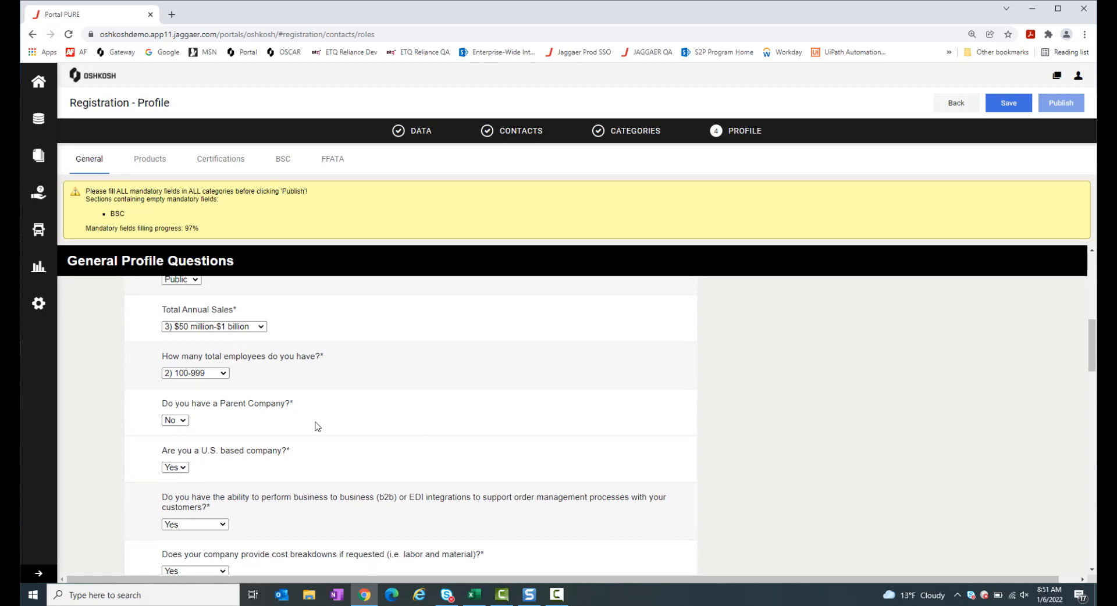
scroll(317, 427, "down", 2)
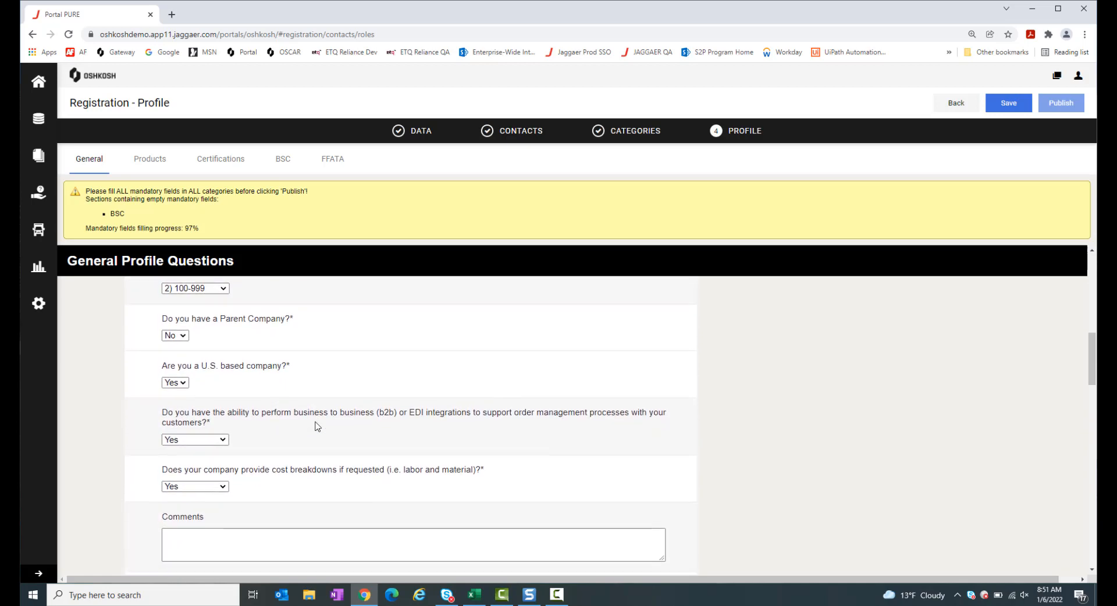
left_click(176, 330)
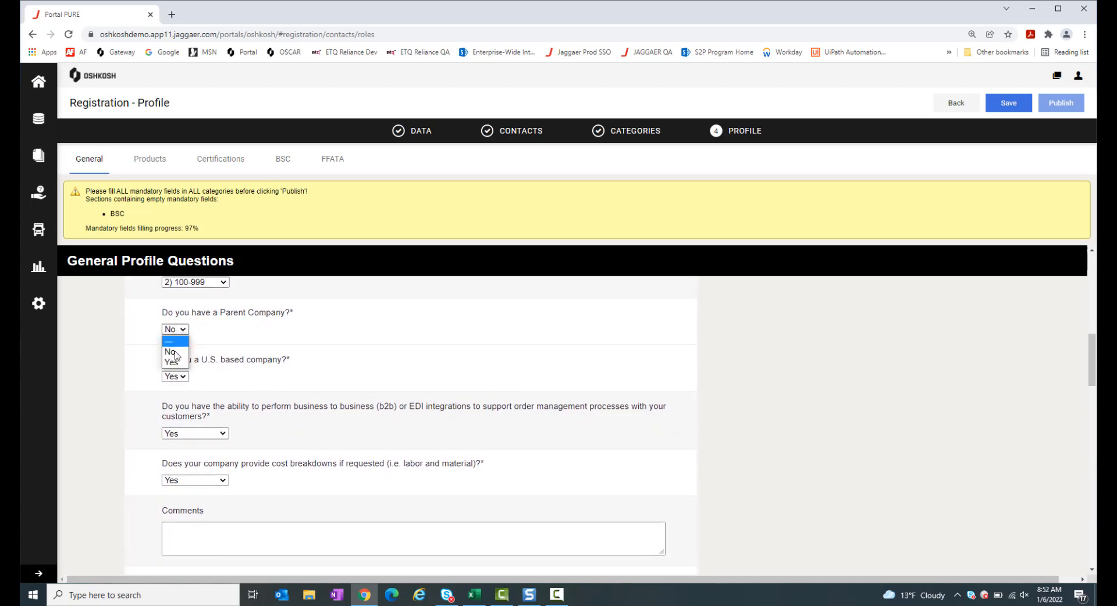
left_click(173, 362)
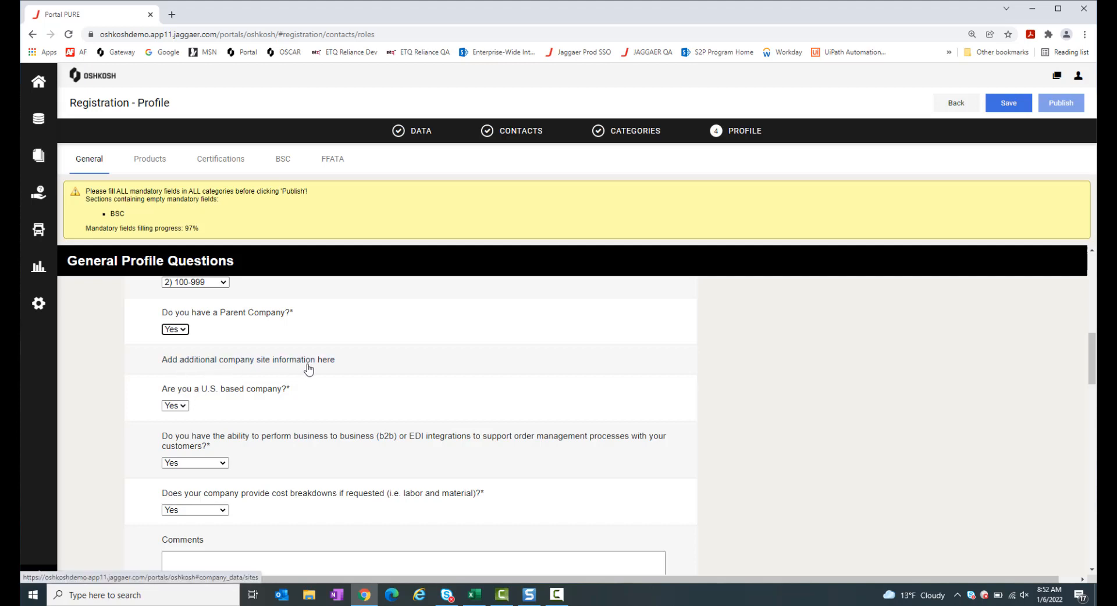
left_click(181, 330)
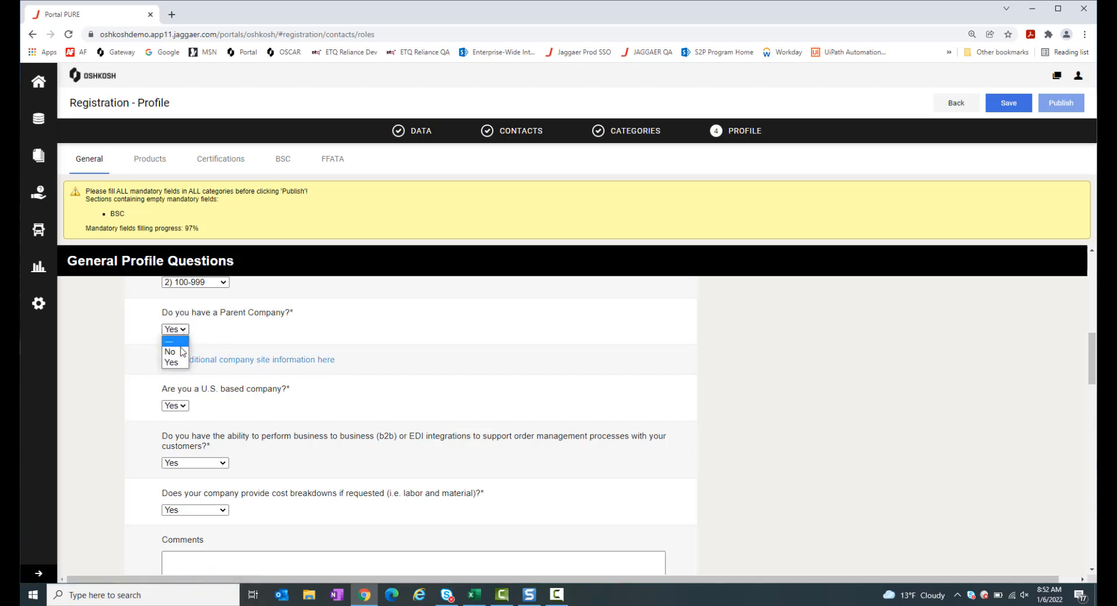
left_click(170, 352)
scroll(443, 388, "down", 1)
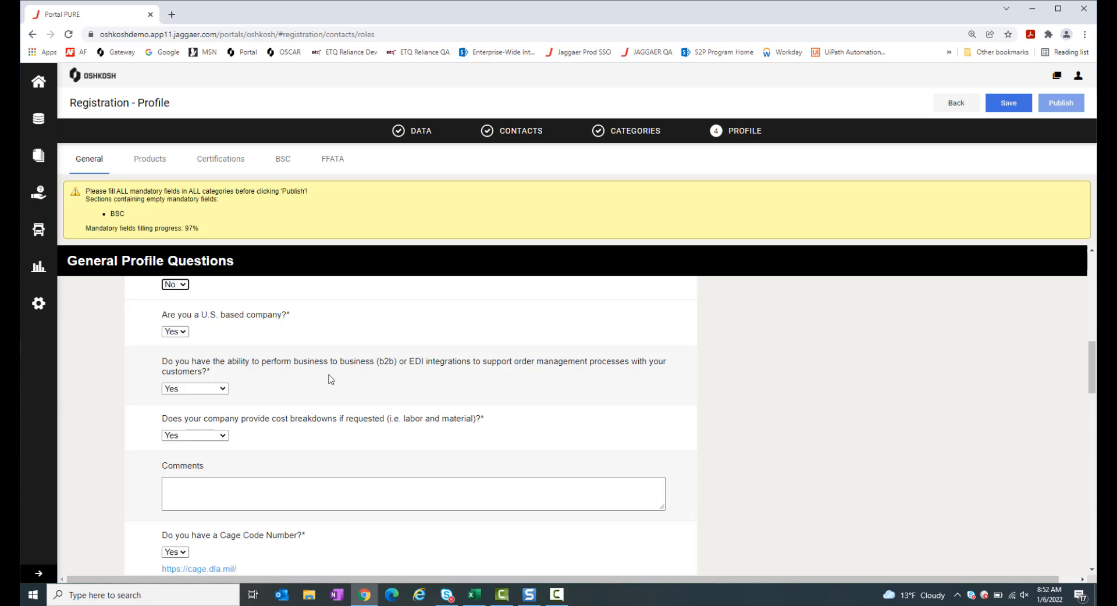
scroll(472, 393, "down", 1)
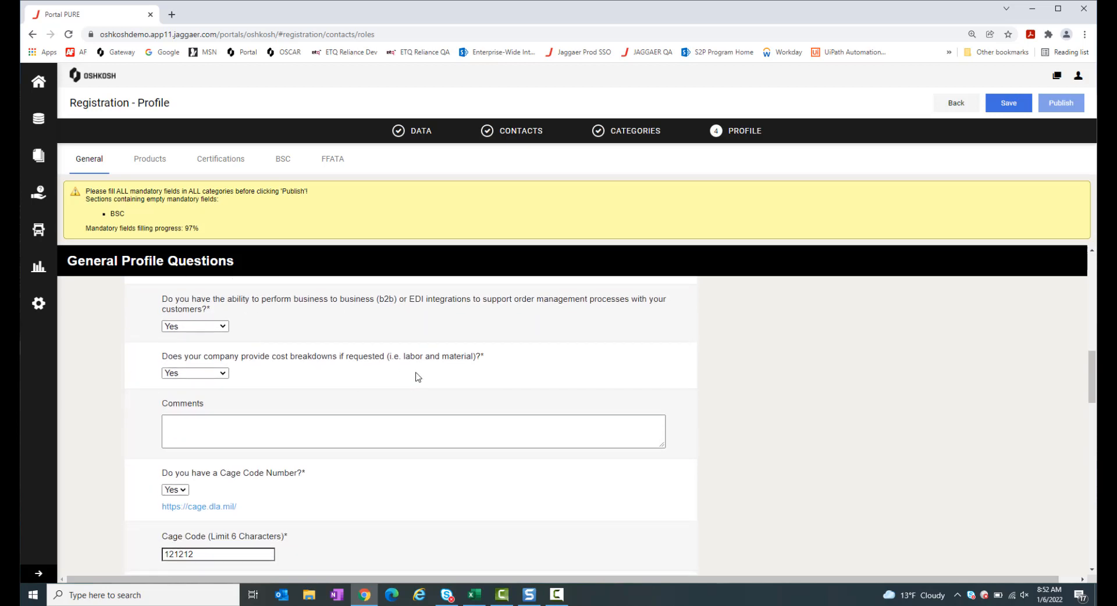
scroll(418, 377, "down", 1)
scroll(418, 377, "up", 1)
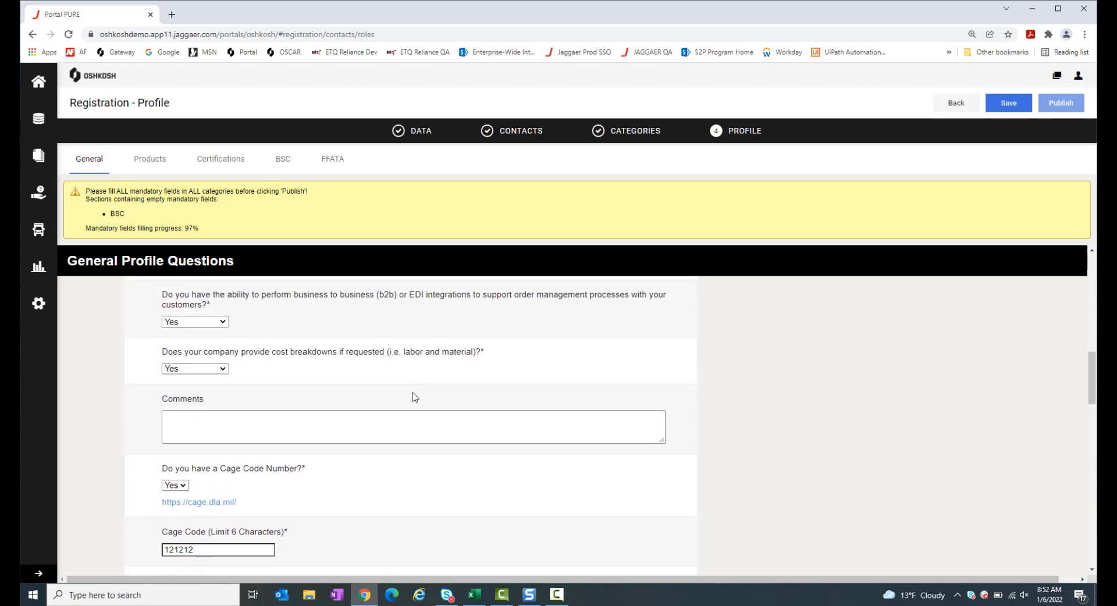
left_click(409, 434)
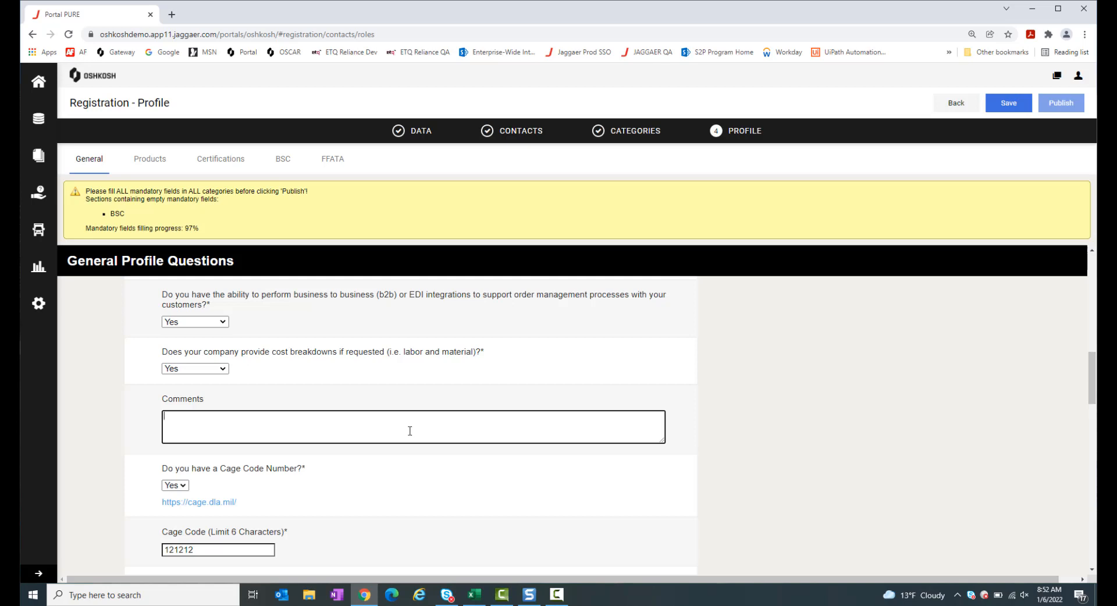
scroll(409, 431, "down", 3)
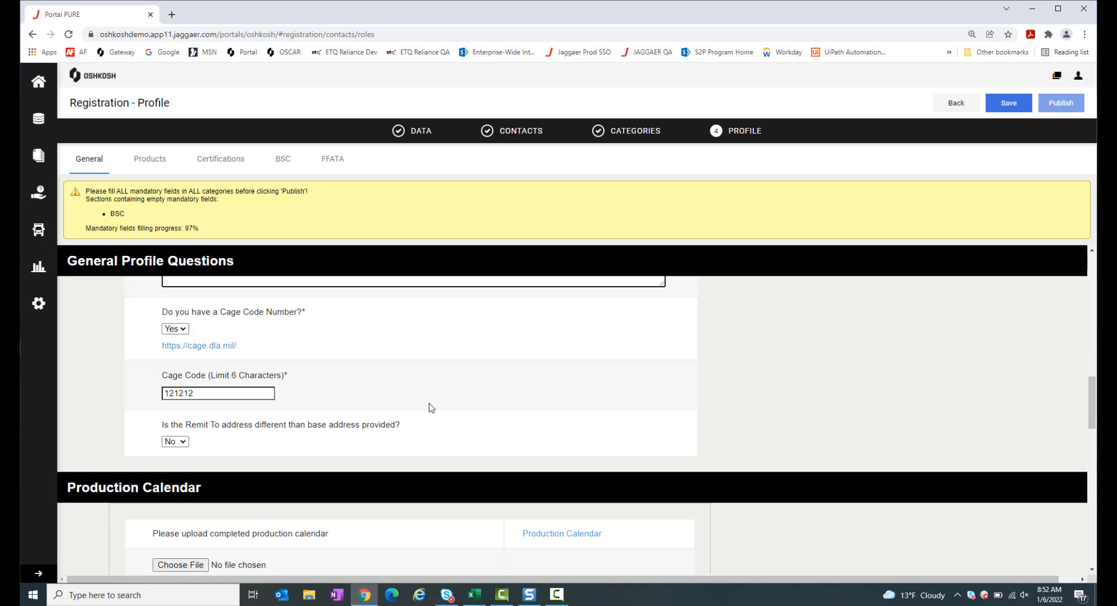
scroll(429, 407, "down", 1)
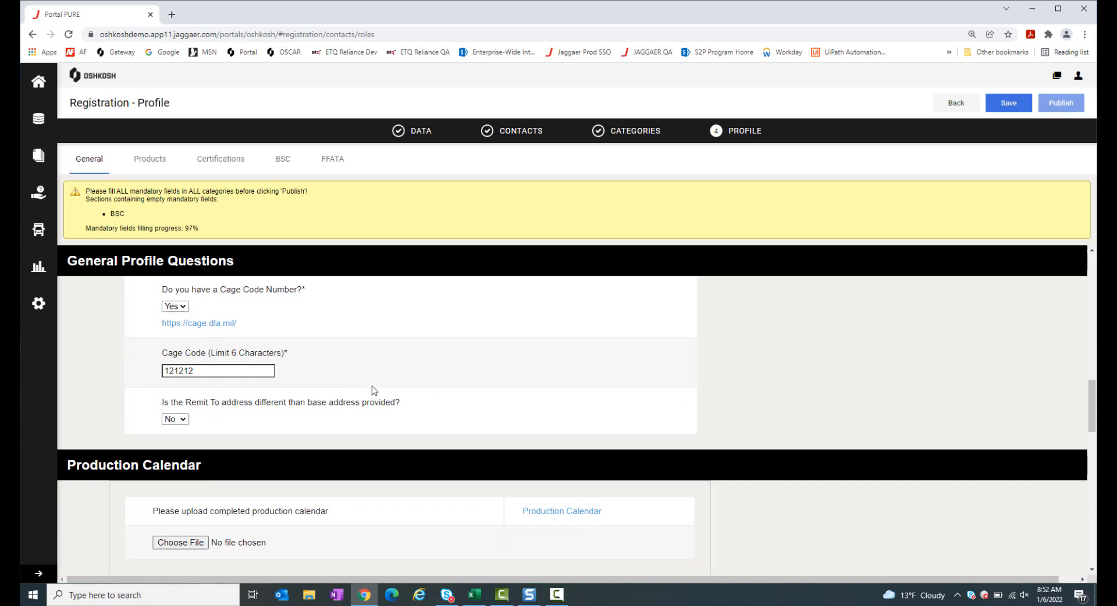
scroll(373, 390, "down", 1)
scroll(374, 390, "down", 1)
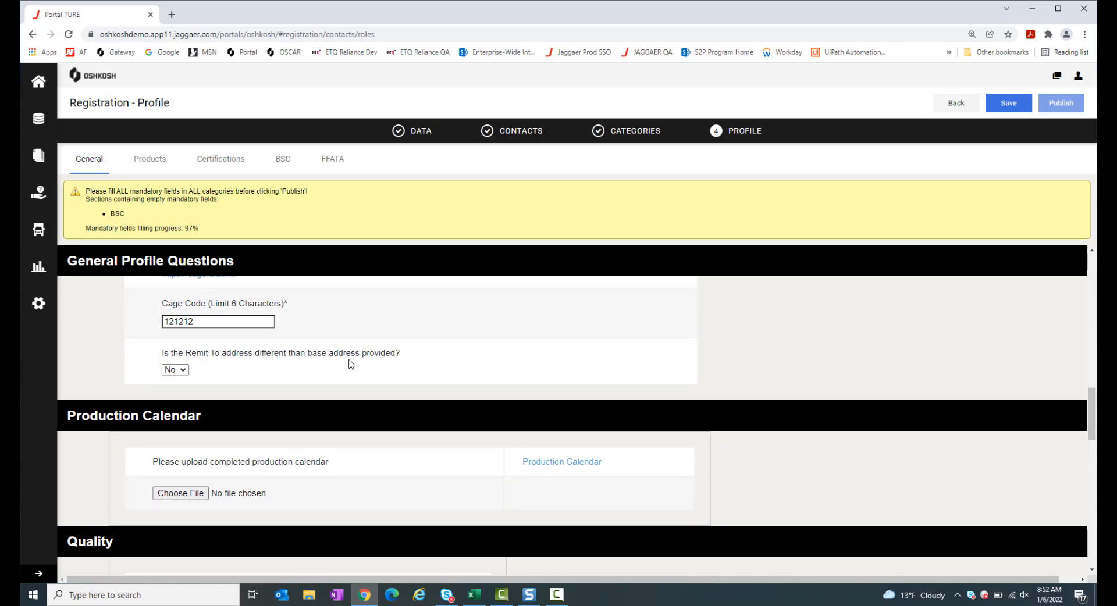
left_click(181, 371)
left_click(177, 401)
scroll(277, 465, "down", 2)
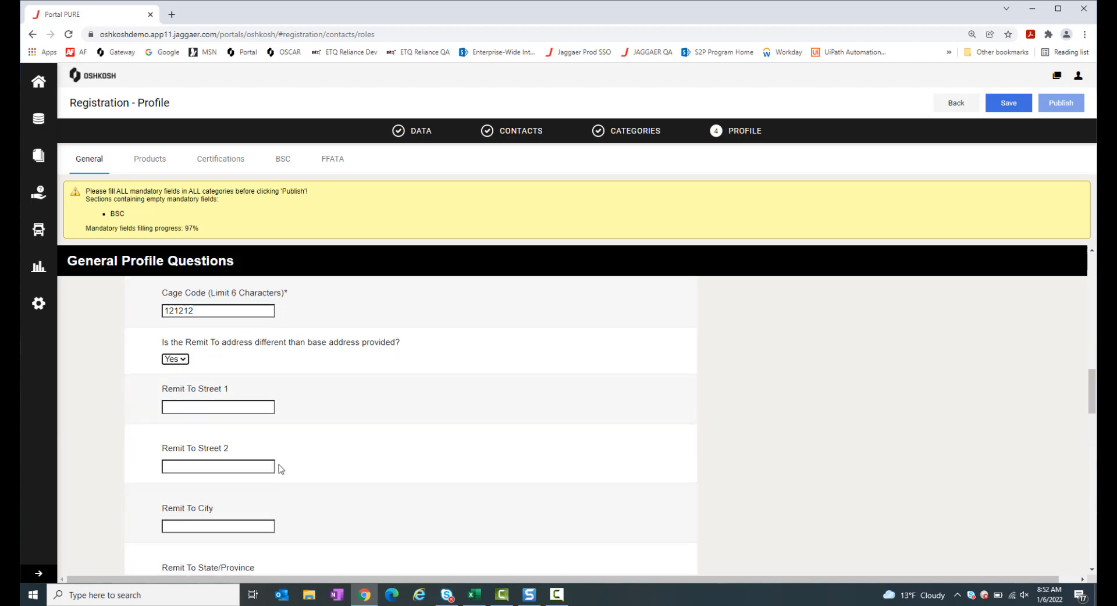
scroll(272, 461, "up", 1)
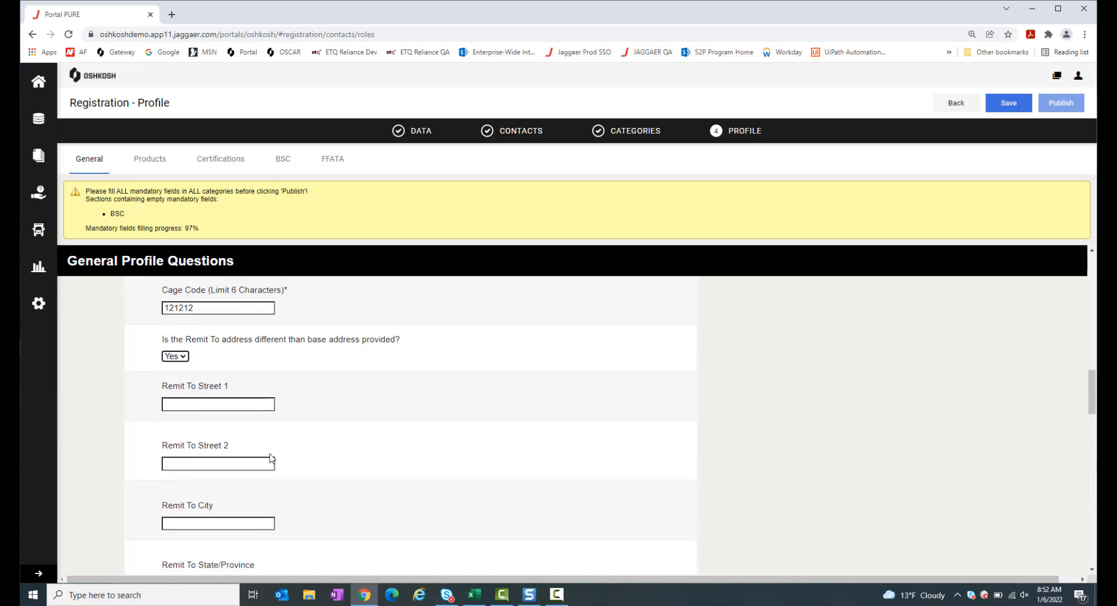
left_click(176, 355)
left_click(180, 379)
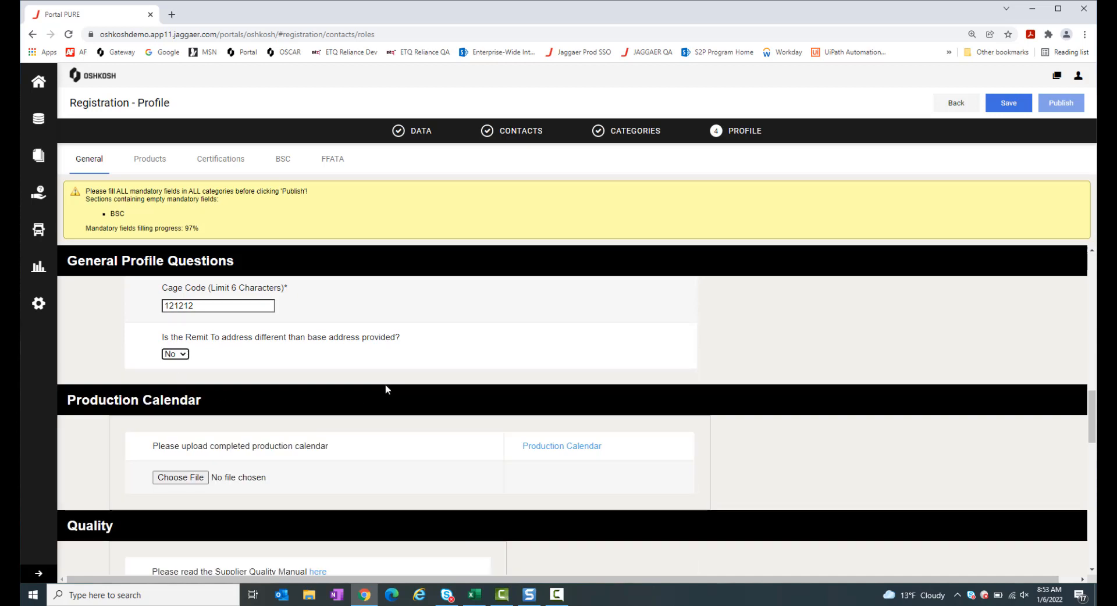
scroll(386, 390, "down", 1)
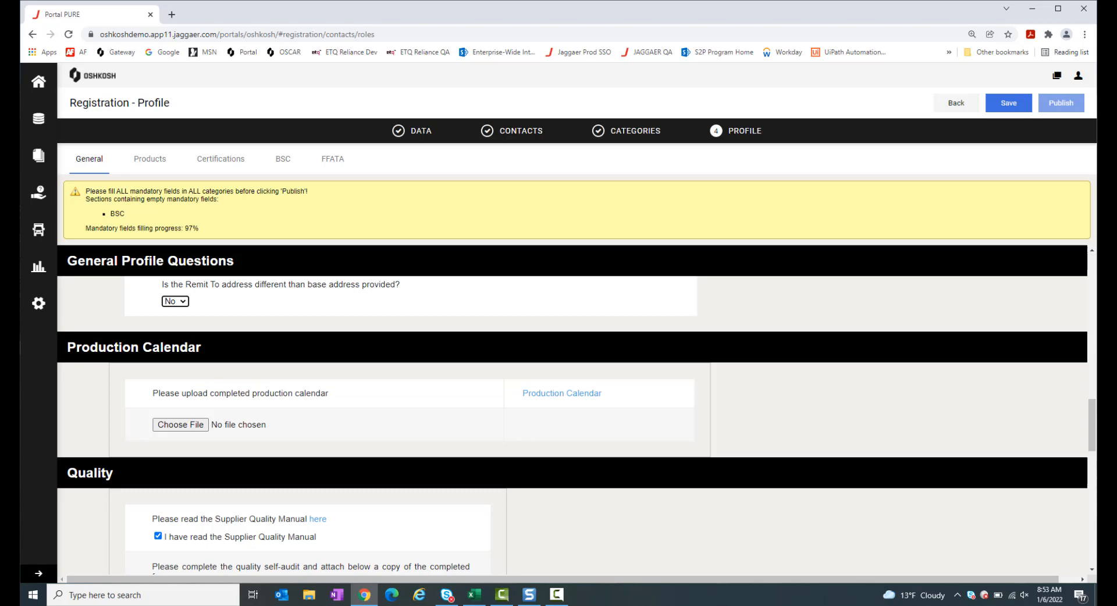
left_click(474, 599)
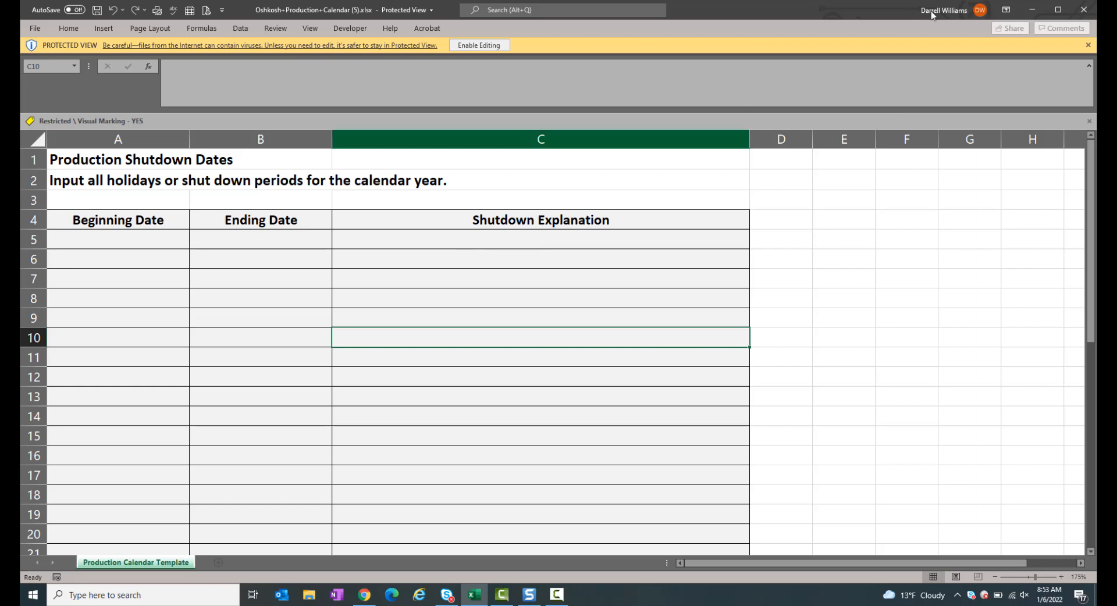
left_click(1033, 10)
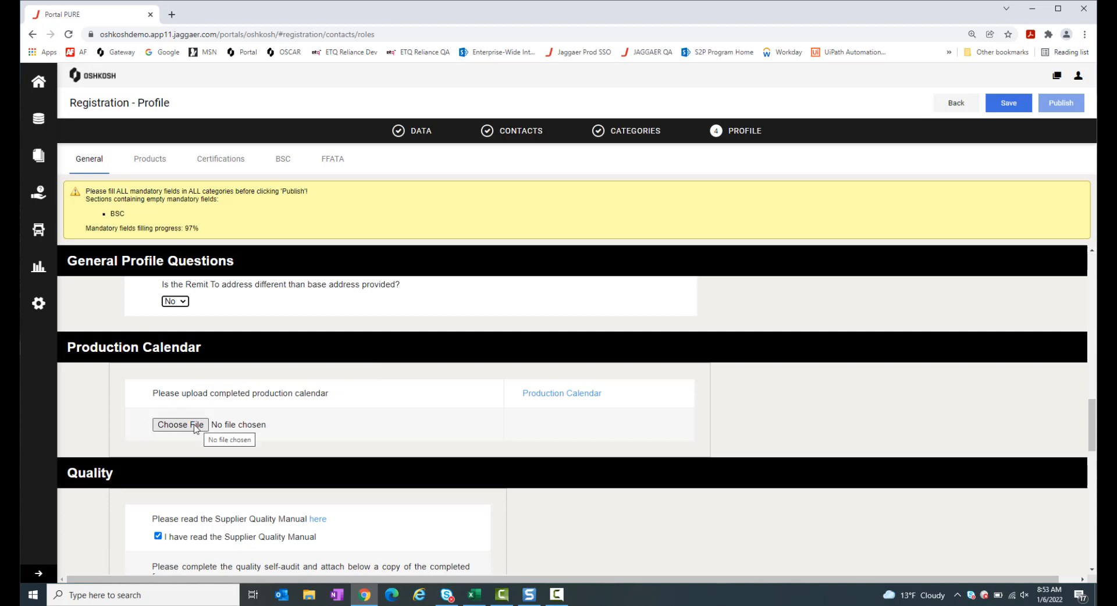
scroll(195, 429, "down", 1)
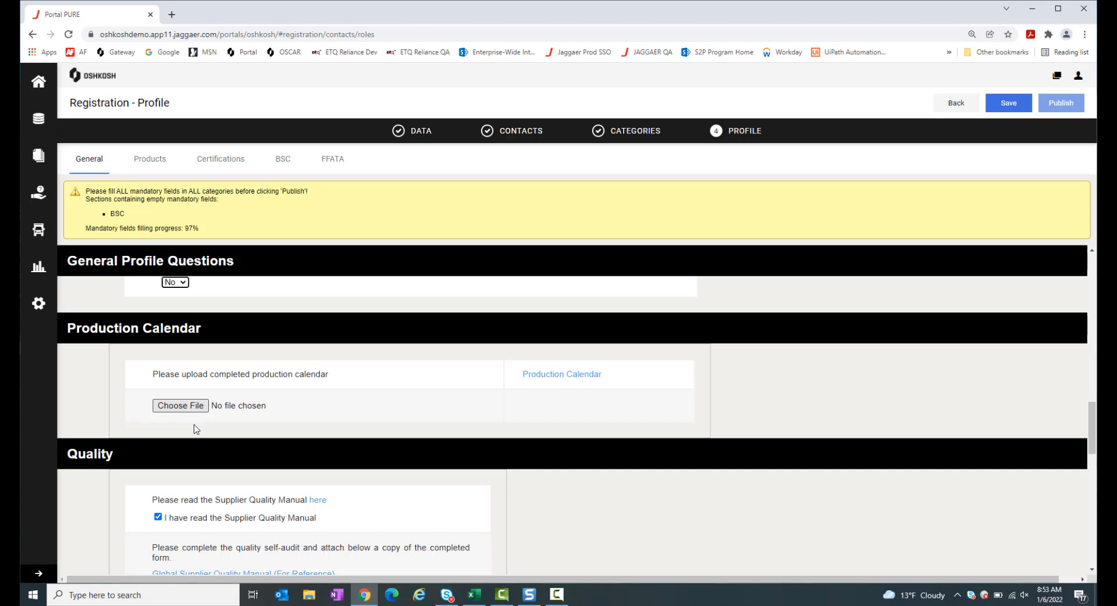
scroll(196, 429, "down", 4)
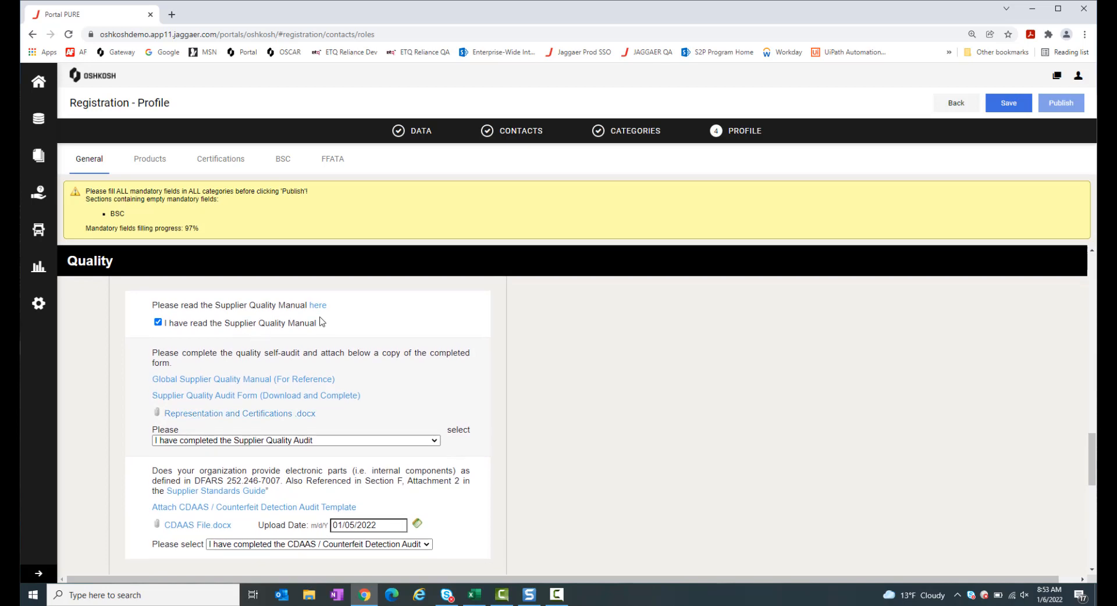
scroll(368, 400, "down", 1)
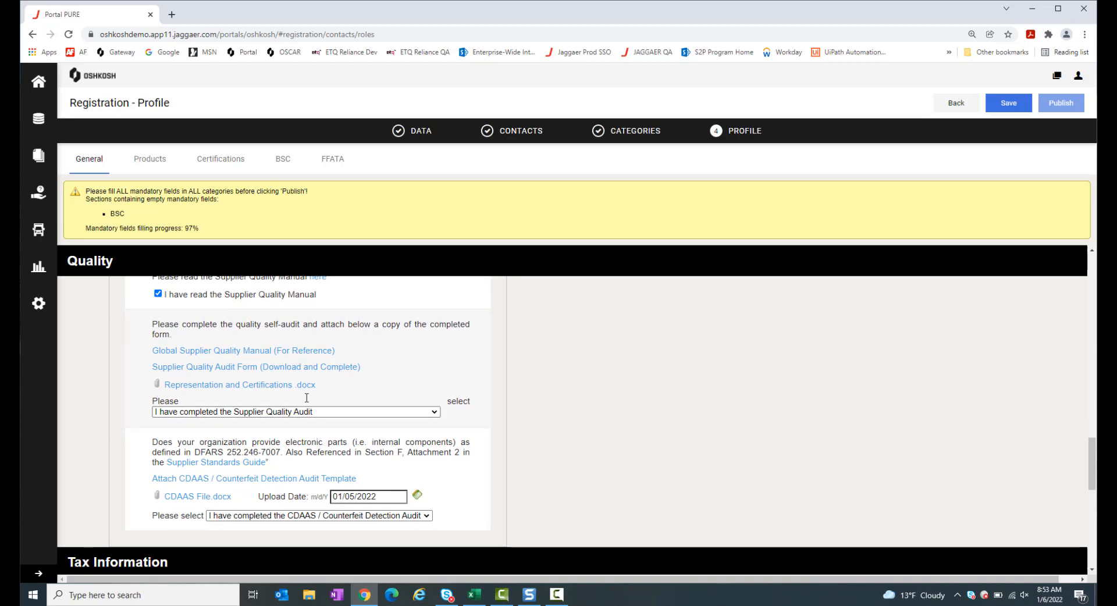
left_click(244, 414)
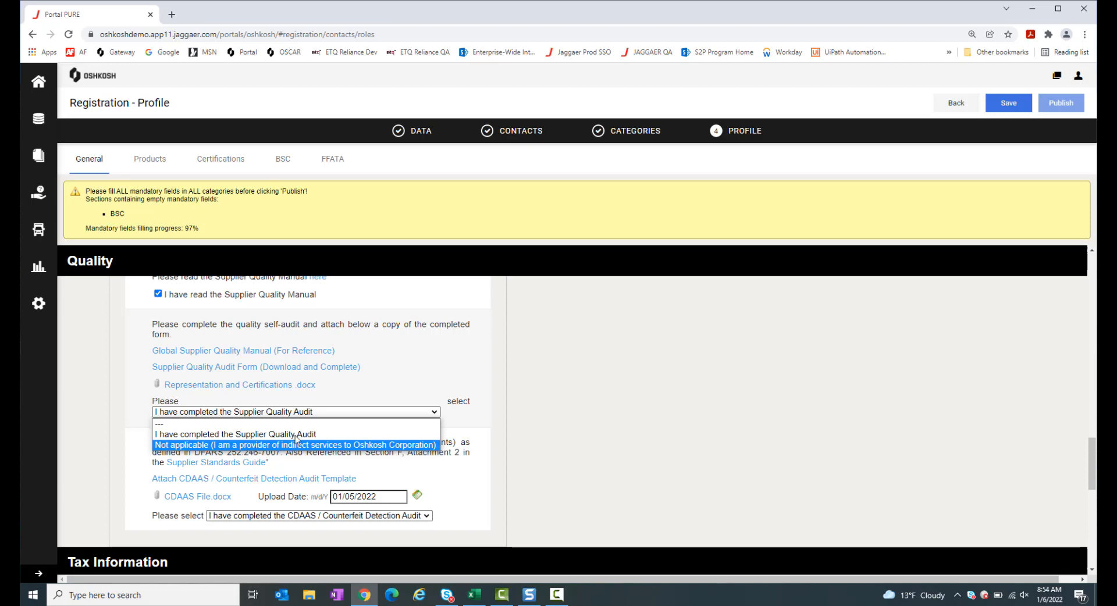
left_click(431, 379)
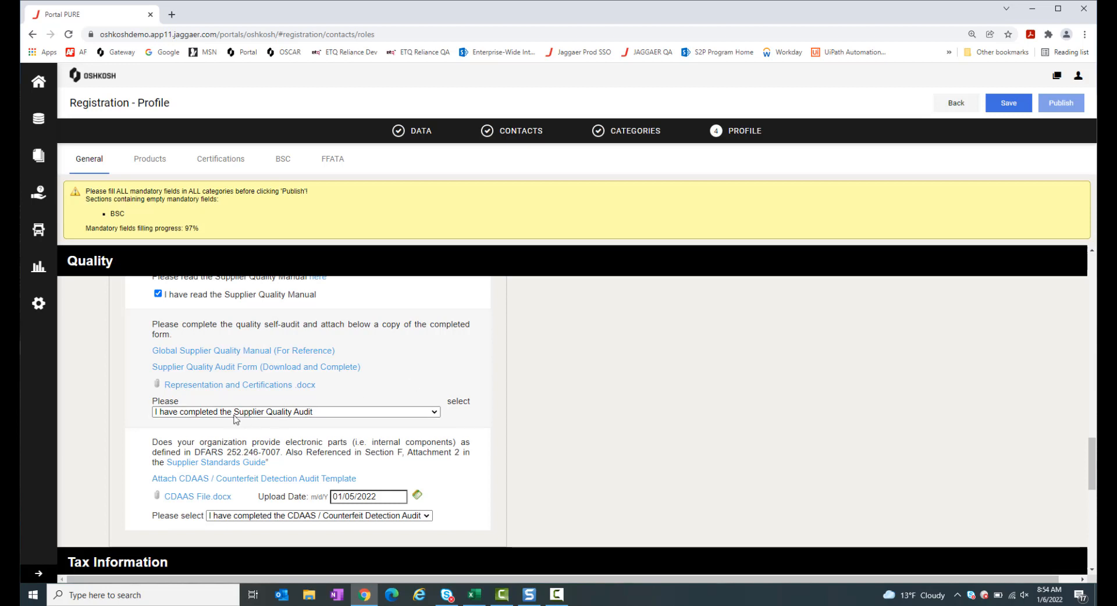
scroll(457, 401, "down", 1)
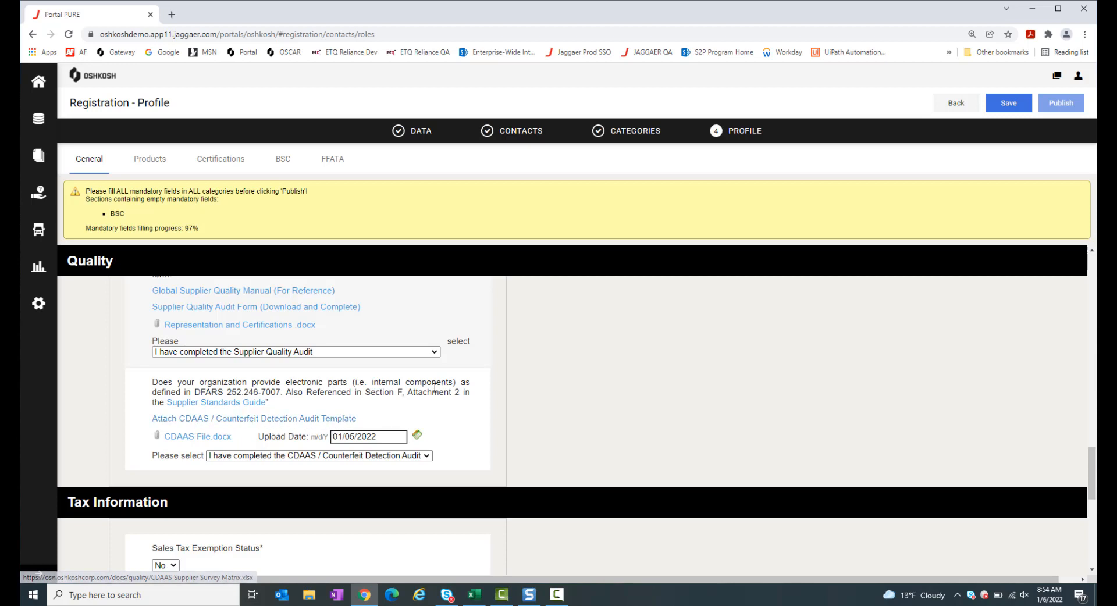
scroll(435, 388, "down", 1)
left_click(423, 404)
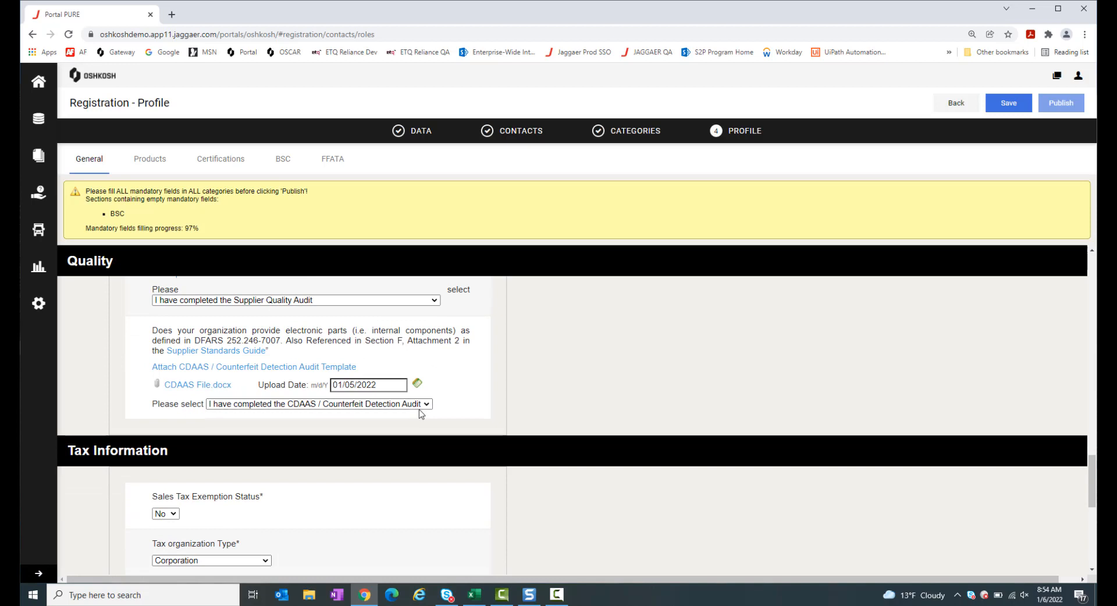
left_click(465, 400)
scroll(466, 400, "down", 2)
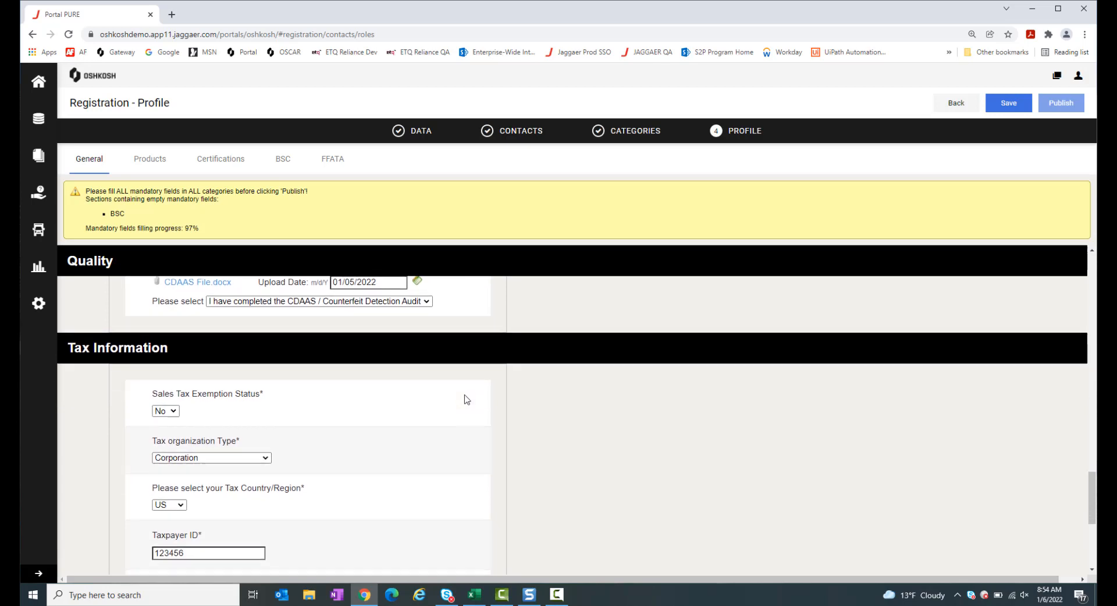
scroll(465, 400, "down", 1)
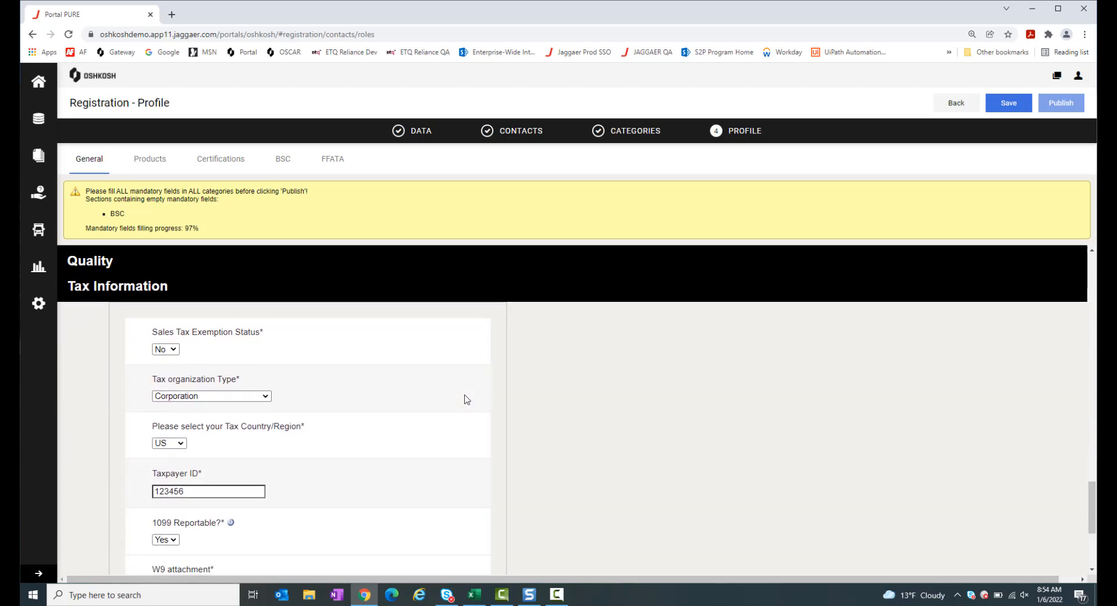
left_click(172, 348)
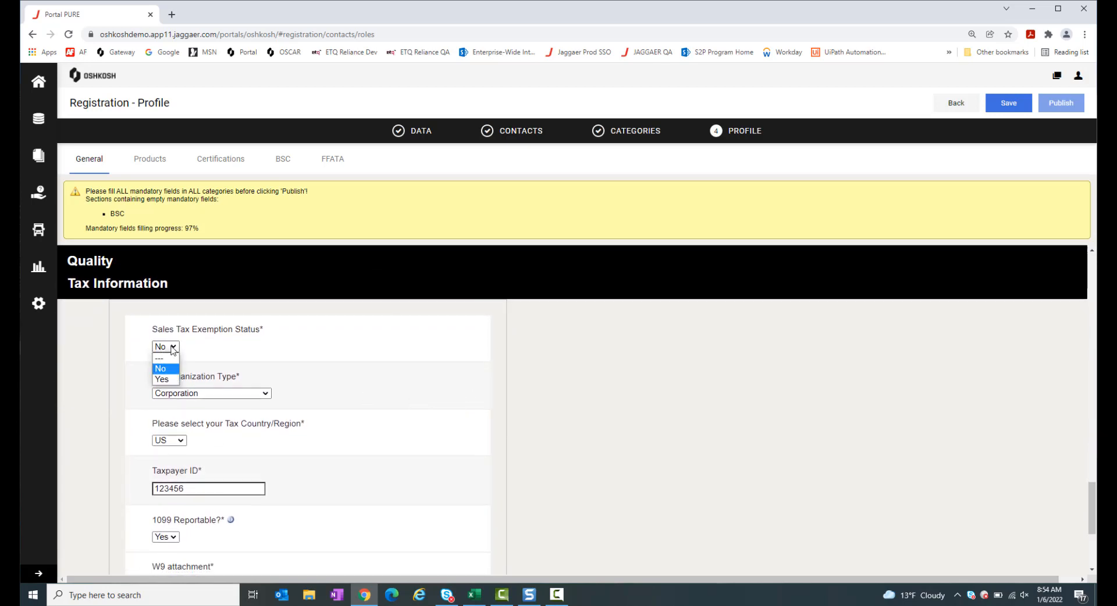
left_click(279, 356)
left_click(266, 395)
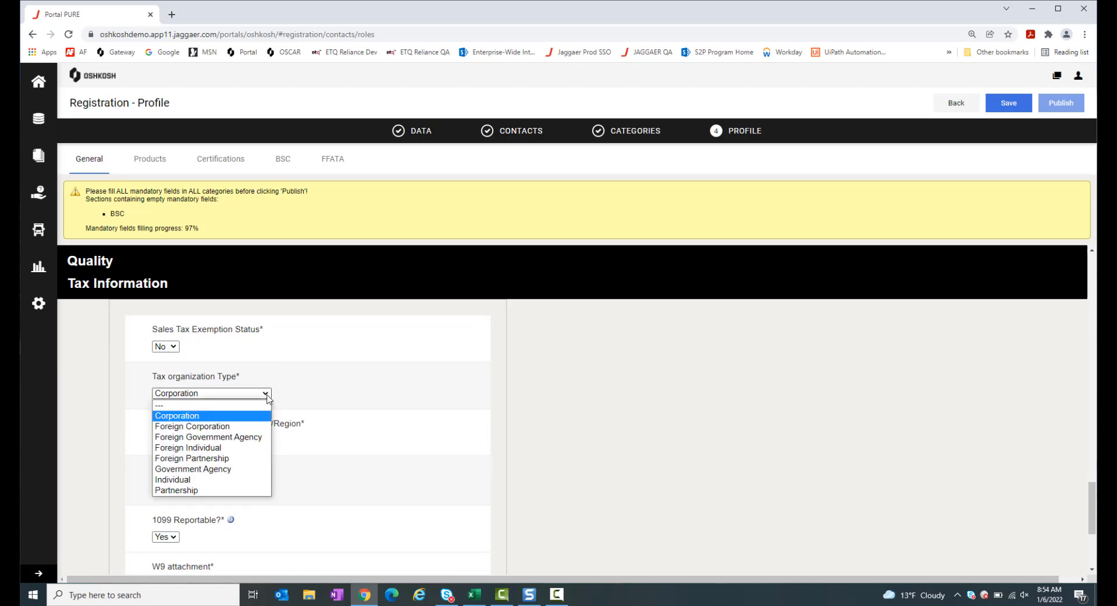
left_click(317, 393)
scroll(342, 446, "down", 1)
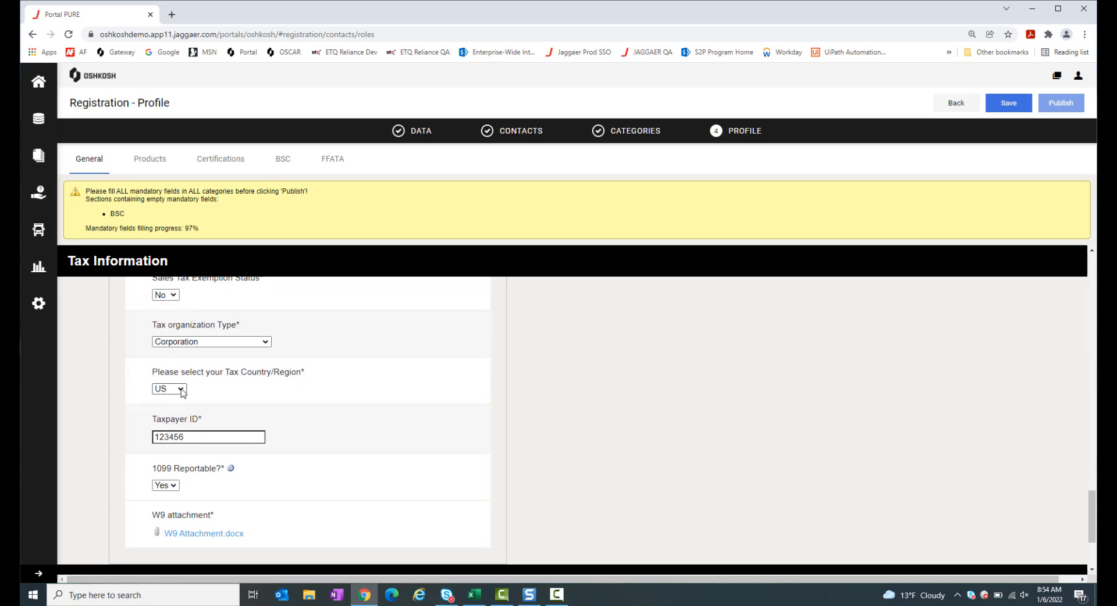
left_click(181, 390)
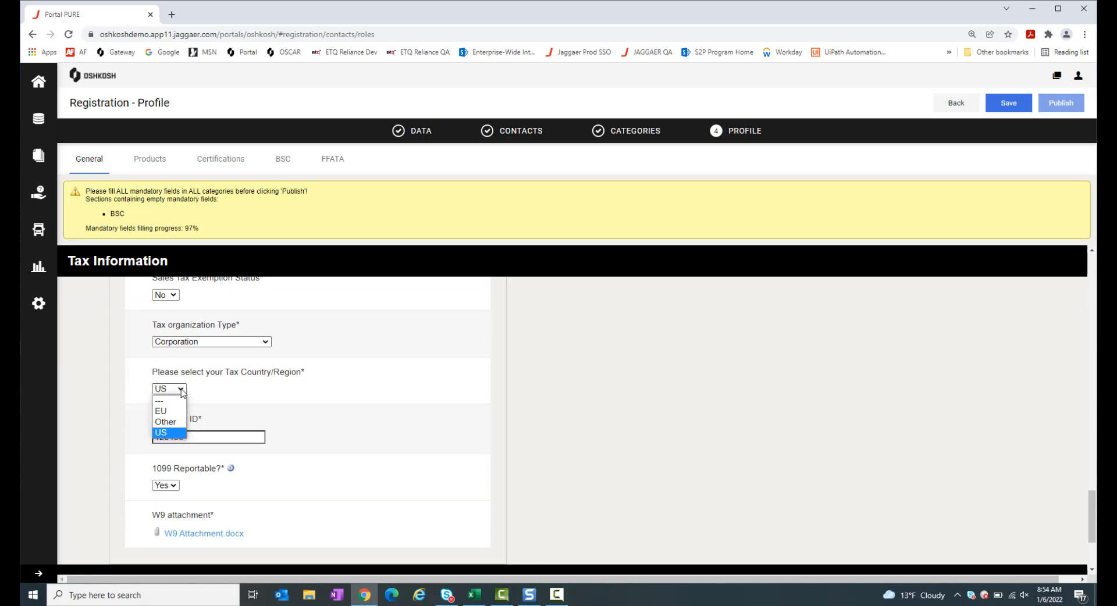
left_click(381, 420)
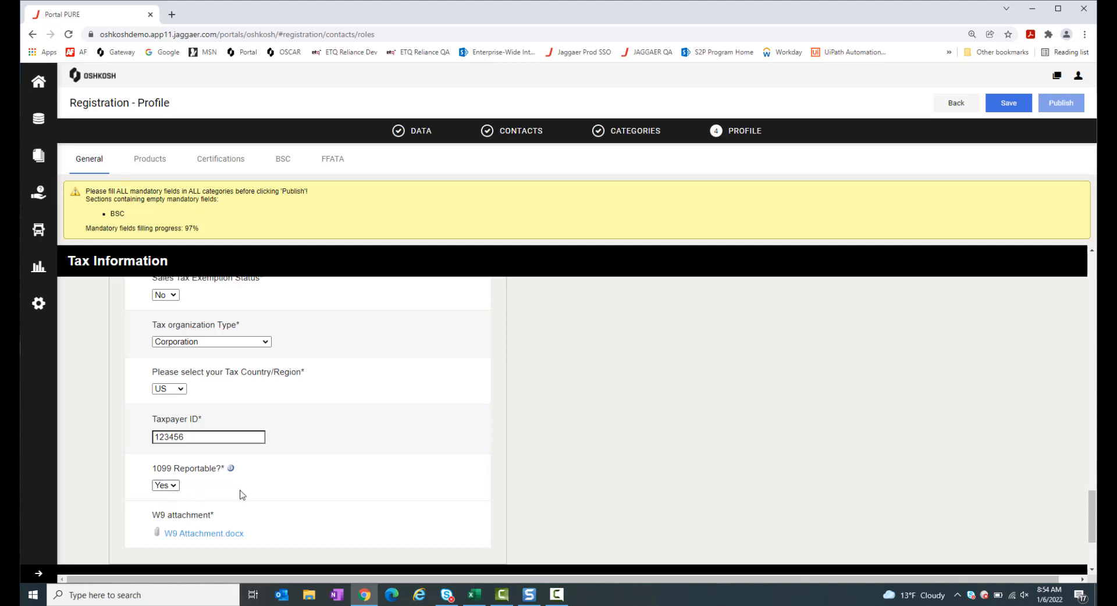
scroll(257, 493, "down", 1)
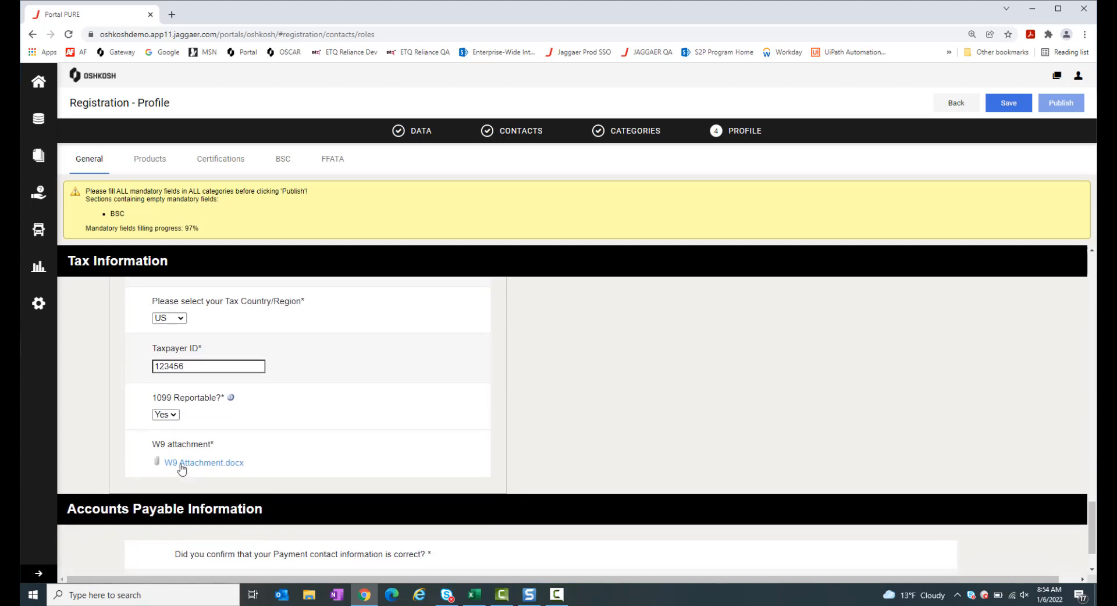
mouse_move(209, 467)
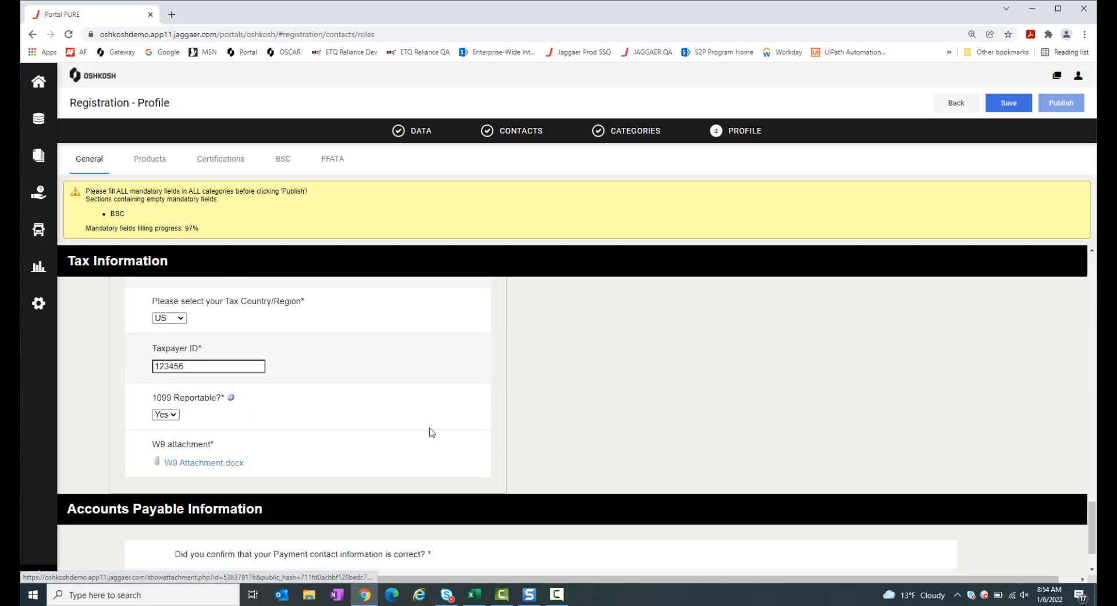
scroll(428, 431, "down", 1)
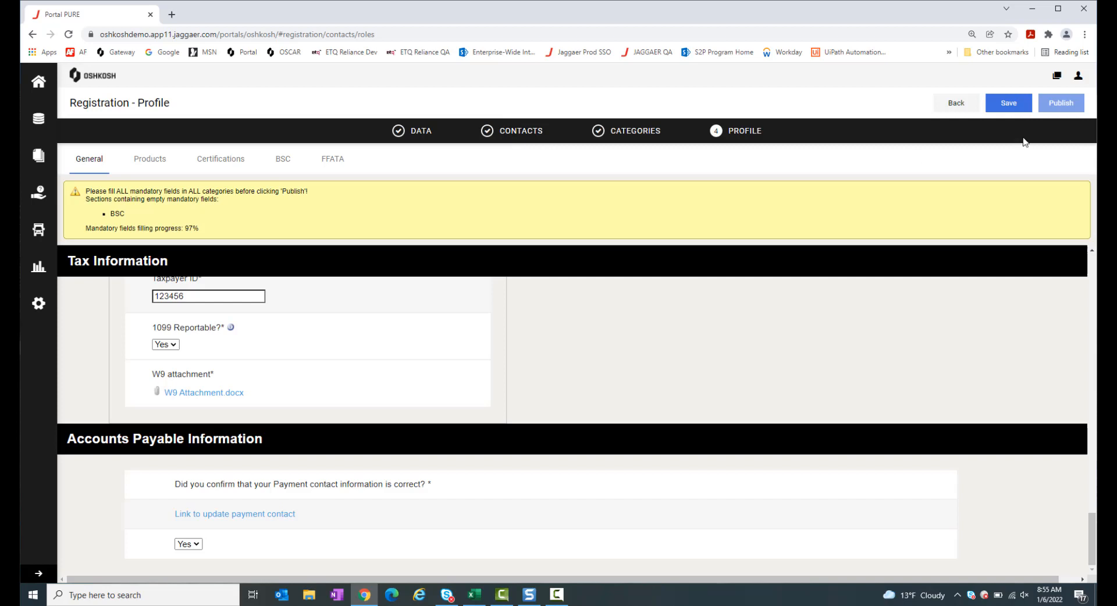
Save the General profile answers and switch to the Products questions
left_click(1010, 109)
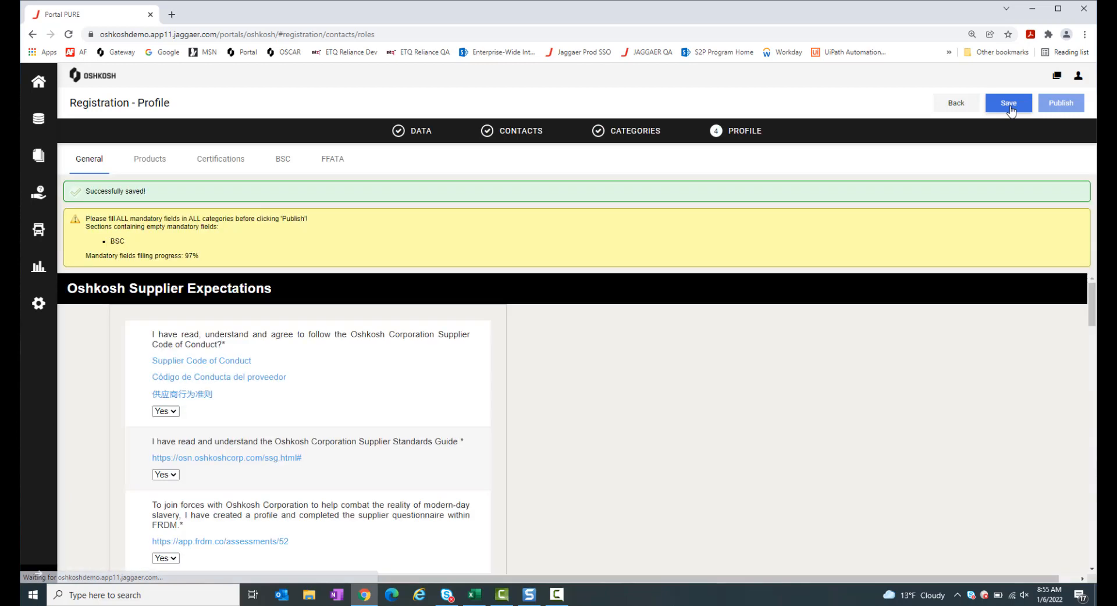
left_click(151, 163)
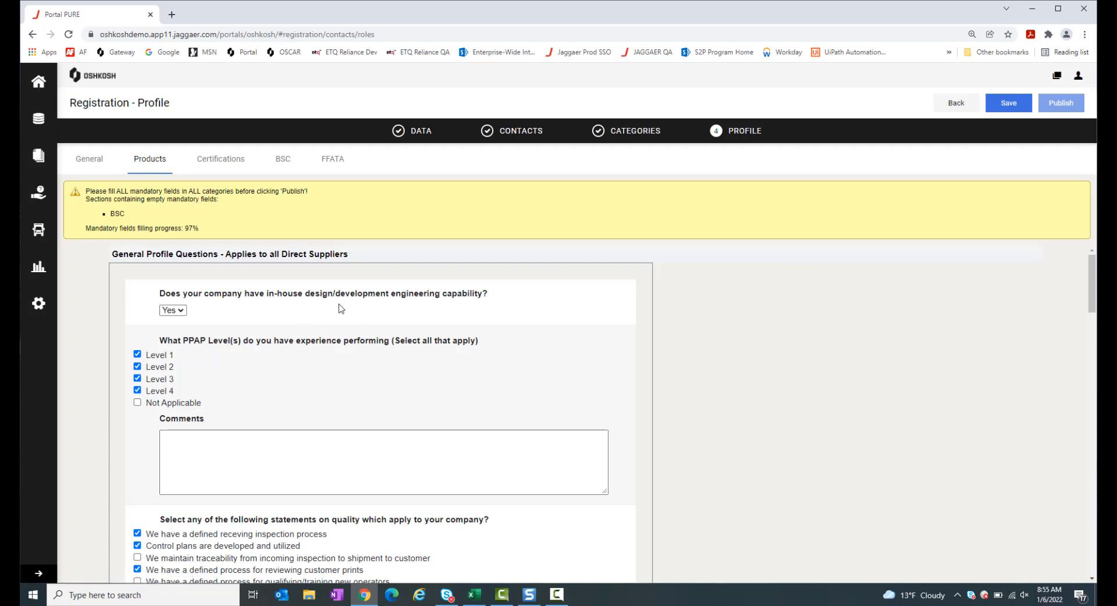
Scroll down the Products tab, unticking and re-ticking the completed-survey confirmation checkbox
scroll(341, 309, "down", 2)
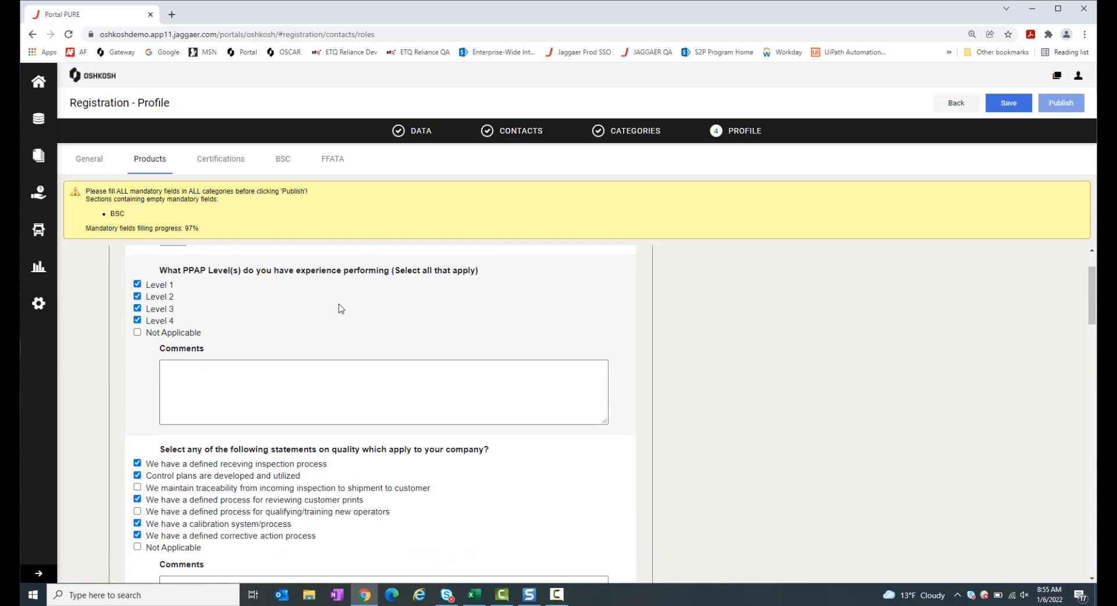
scroll(341, 309, "down", 2)
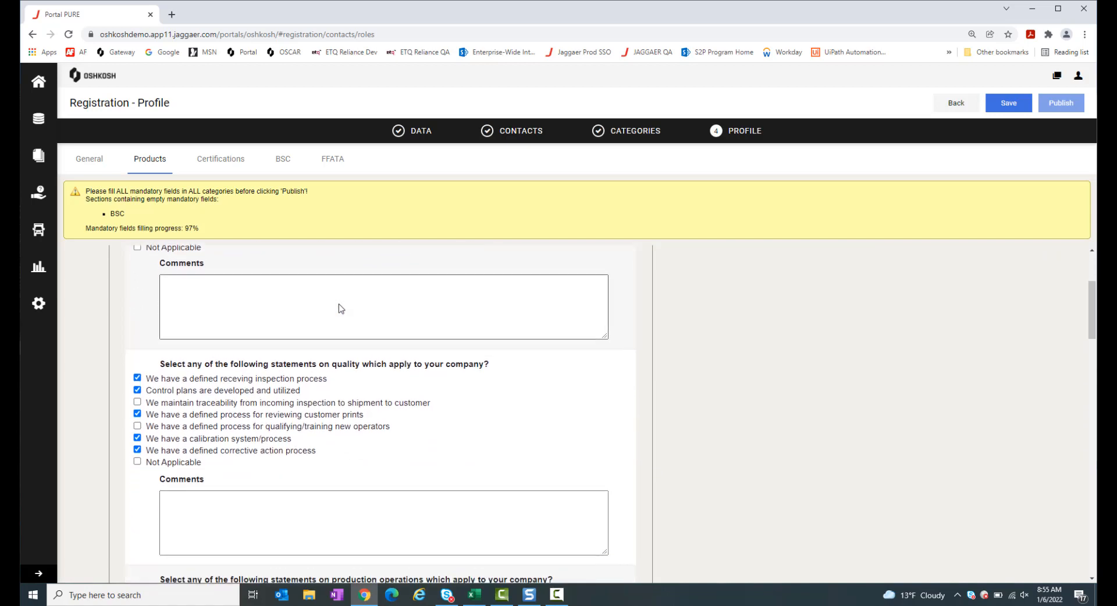
scroll(341, 308, "down", 1)
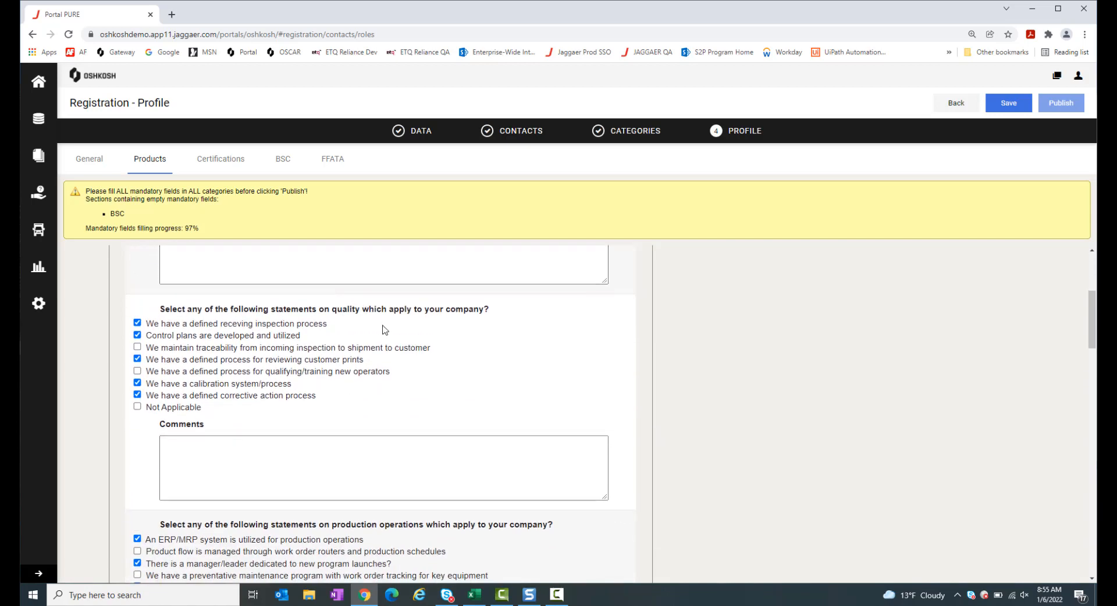
scroll(384, 330, "down", 1)
scroll(384, 330, "down", 1)
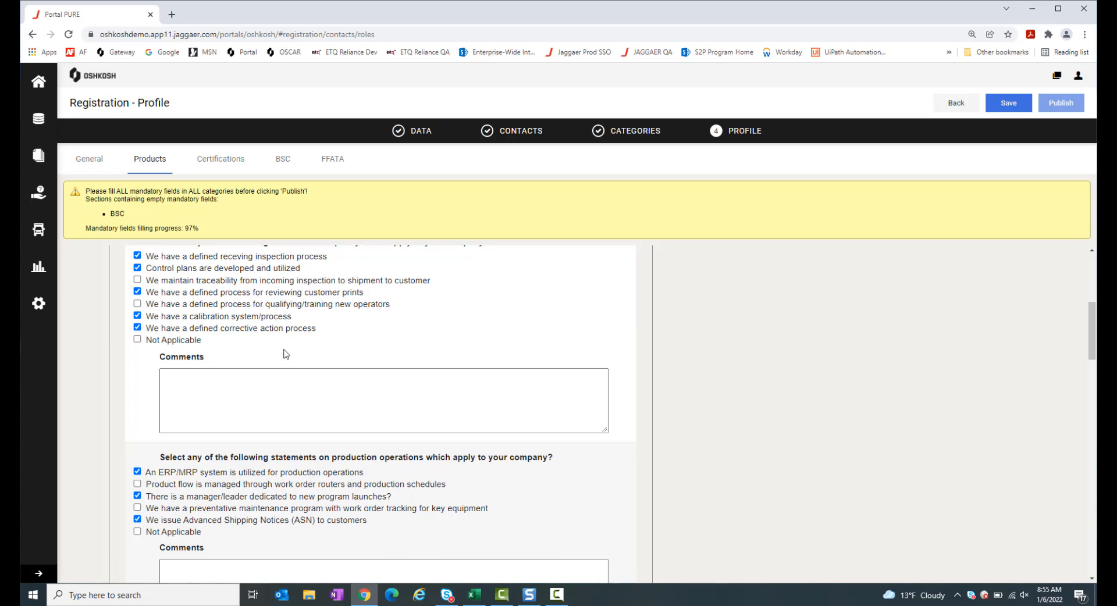
scroll(286, 354, "down", 3)
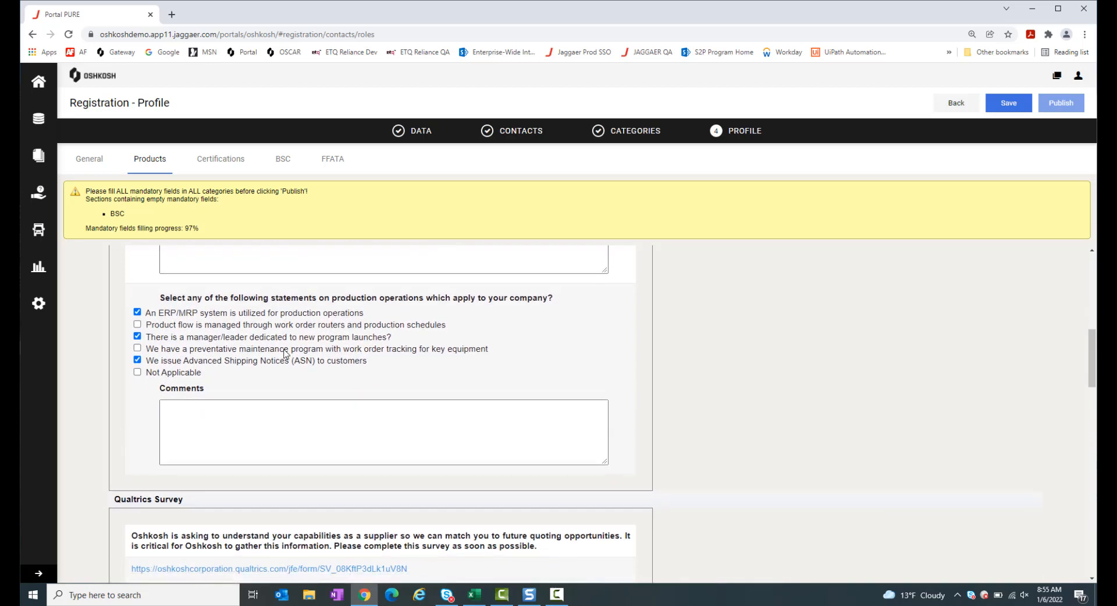
scroll(286, 354, "down", 2)
scroll(283, 348, "down", 1)
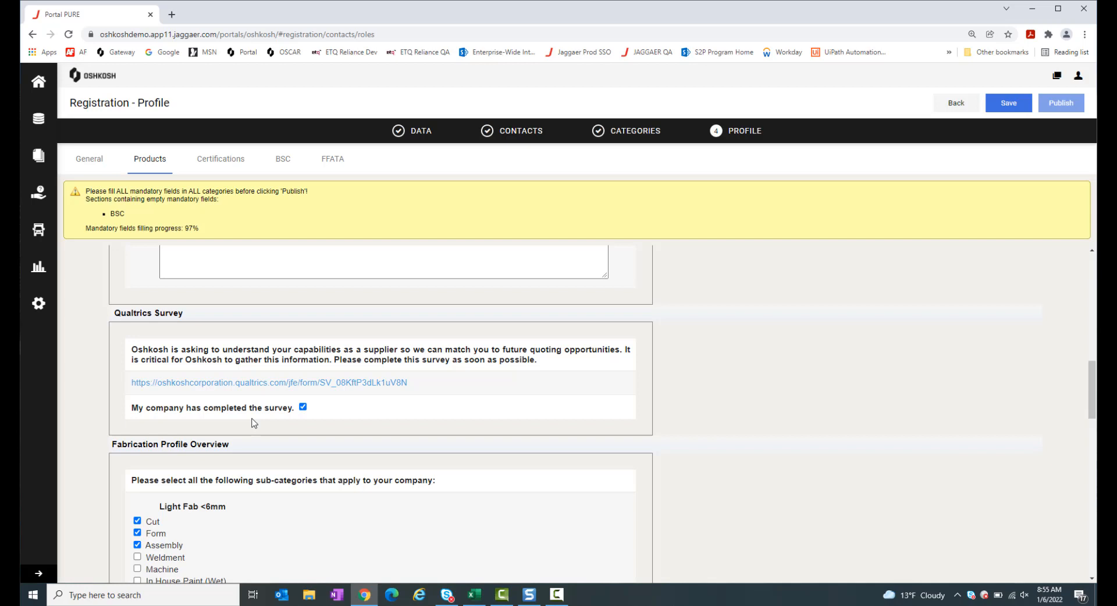
left_click(303, 407)
left_click(303, 407)
Tick Carbon Steel 0-4.5kg, Stainless 0-4.5 and 4.6-9.2kg, Alloy 9.3-22.7kg, Aluminum 0-4.5kg castings
scroll(552, 362, "down", 2)
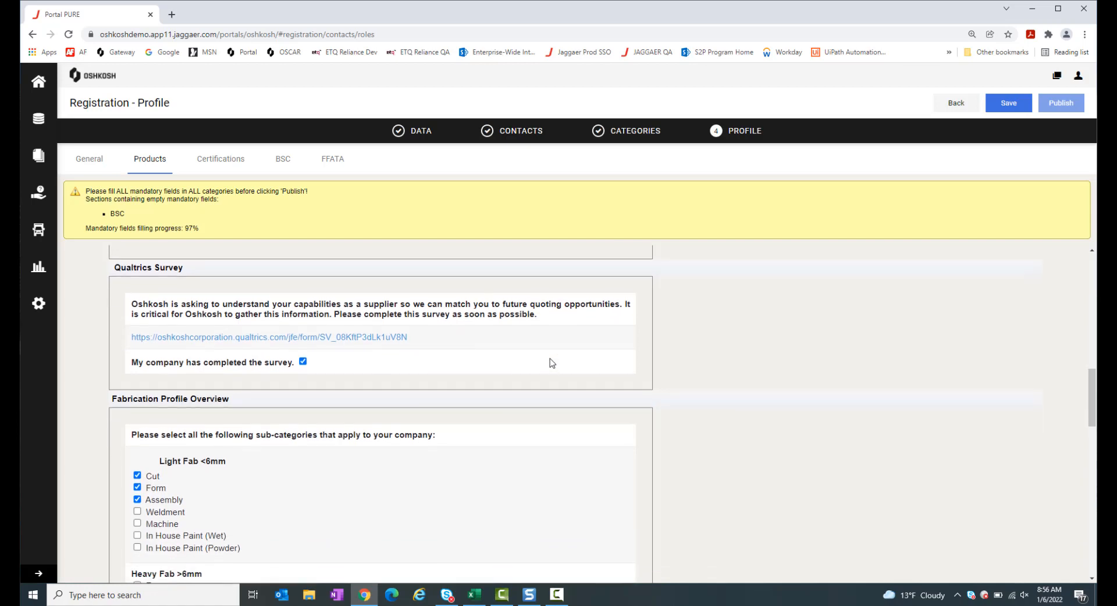
scroll(551, 363, "down", 1)
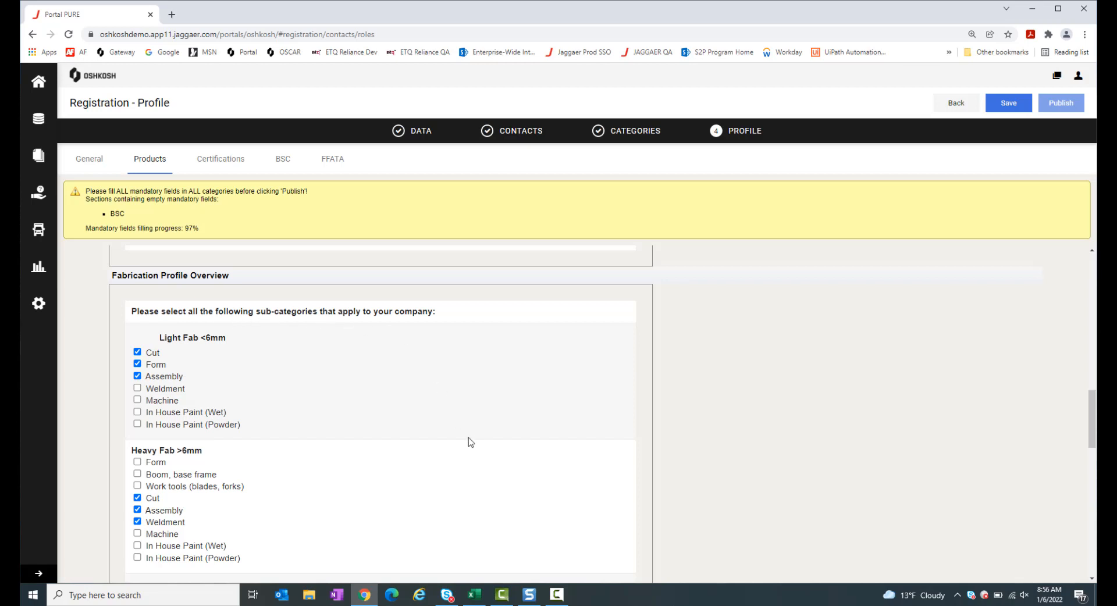
scroll(469, 442, "down", 2)
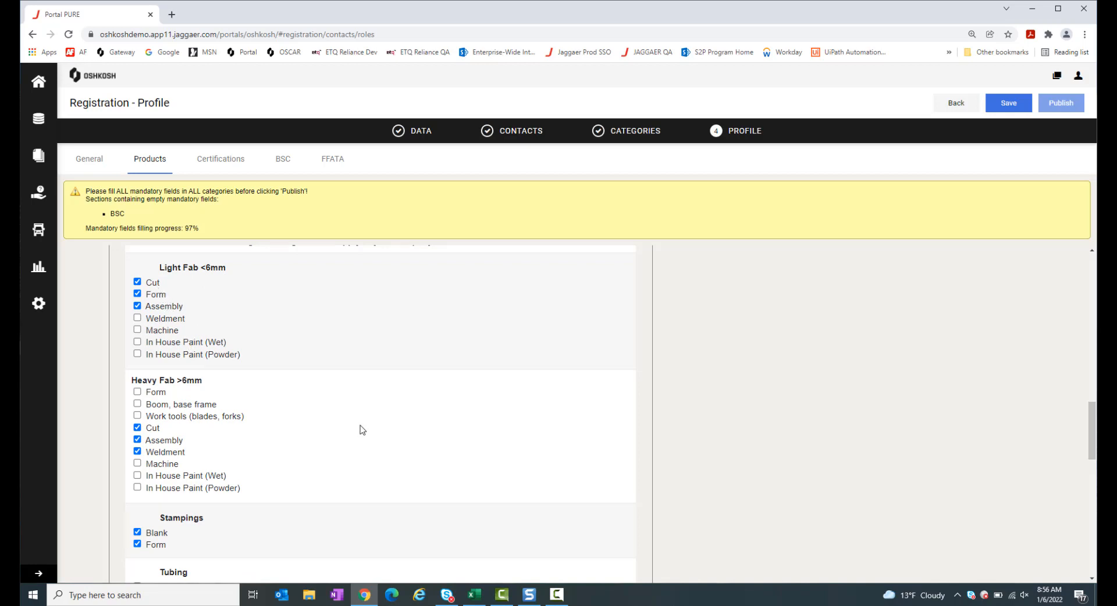
scroll(361, 429, "down", 4)
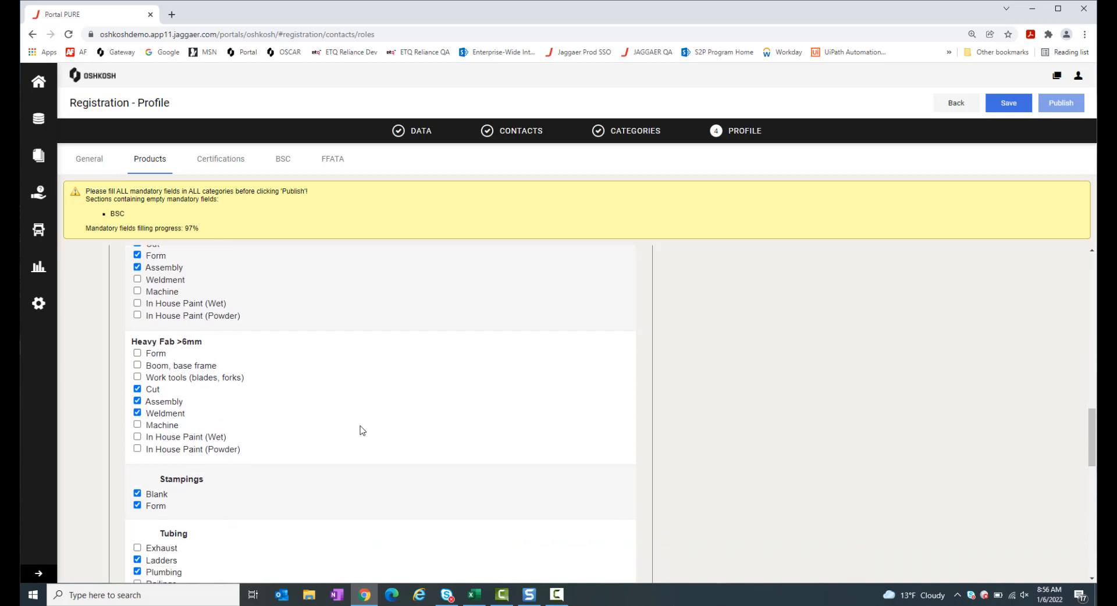
scroll(360, 431, "down", 3)
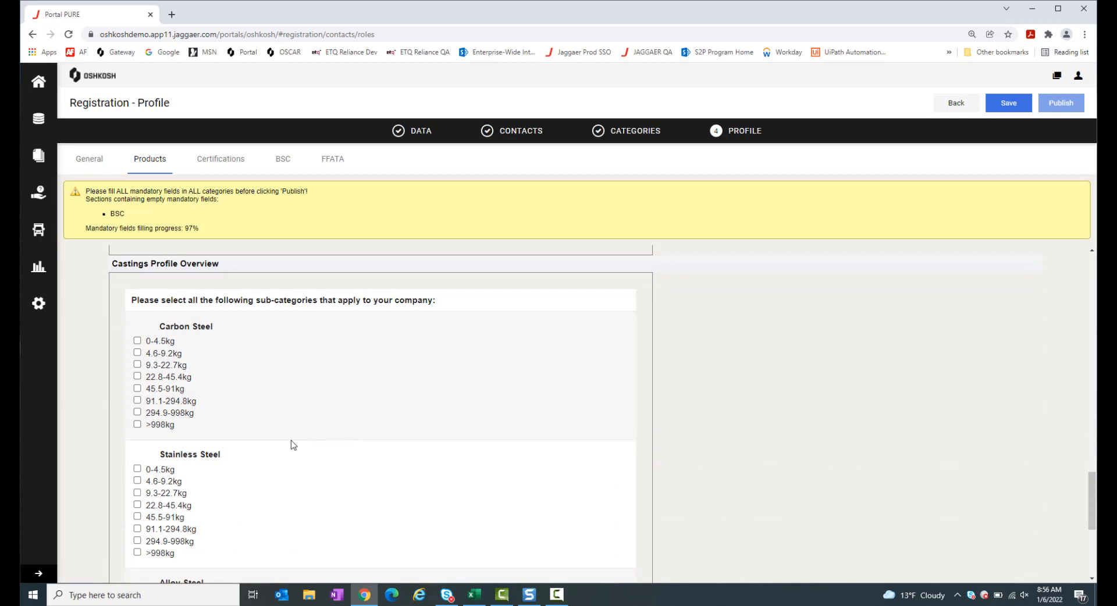
left_click(137, 342)
left_click(137, 469)
left_click(137, 481)
scroll(445, 488, "down", 4)
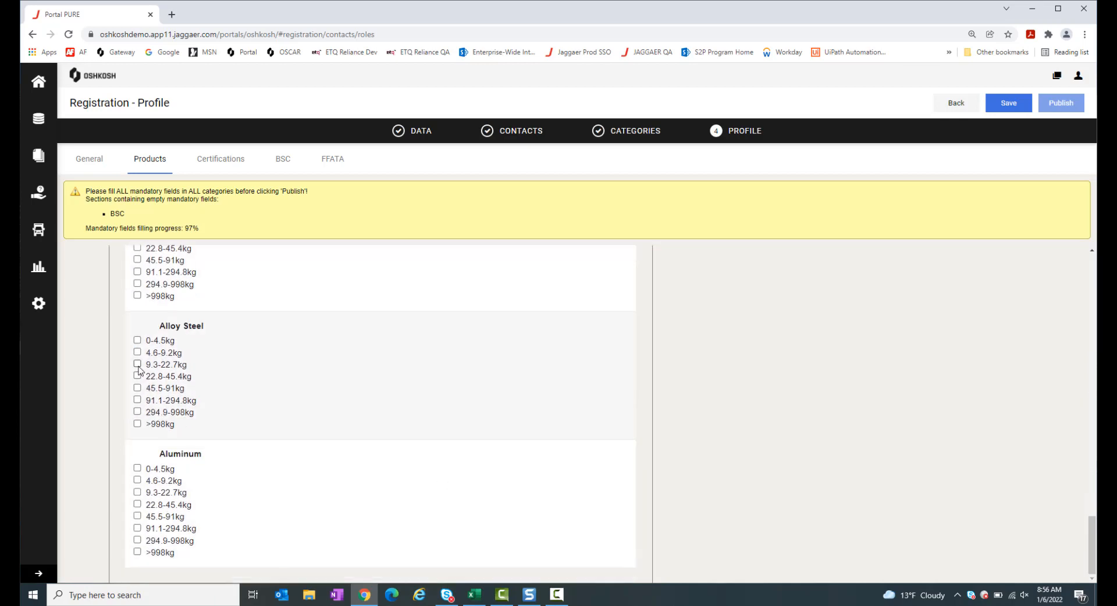
left_click(138, 364)
left_click(138, 468)
scroll(403, 471, "up", 2)
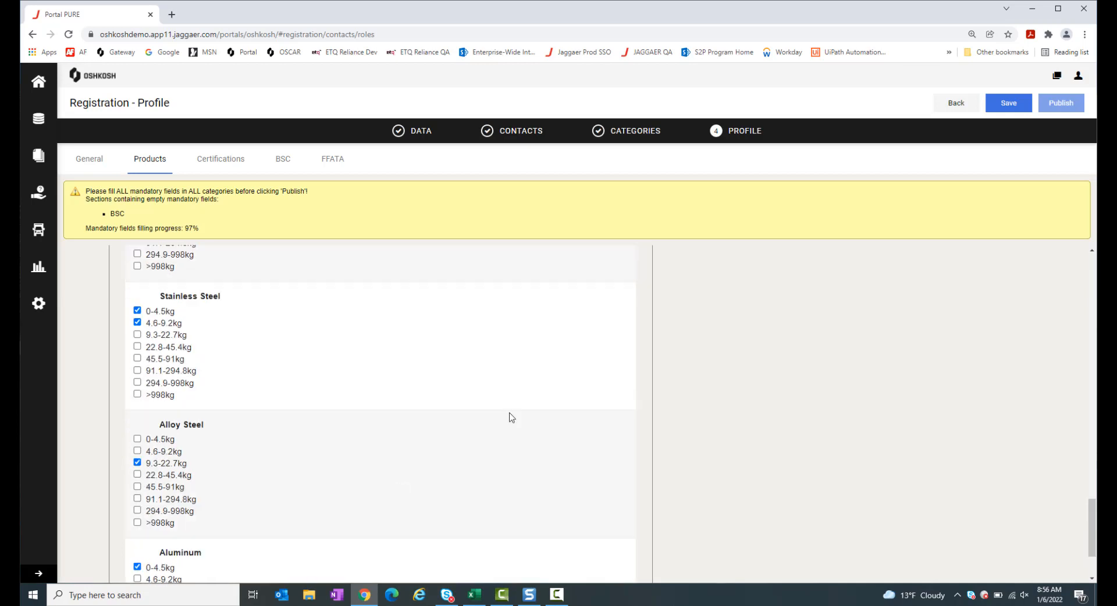
Save the Products answers and review the Certifications section's ISO / IATF / AS9100 details
left_click(1008, 105)
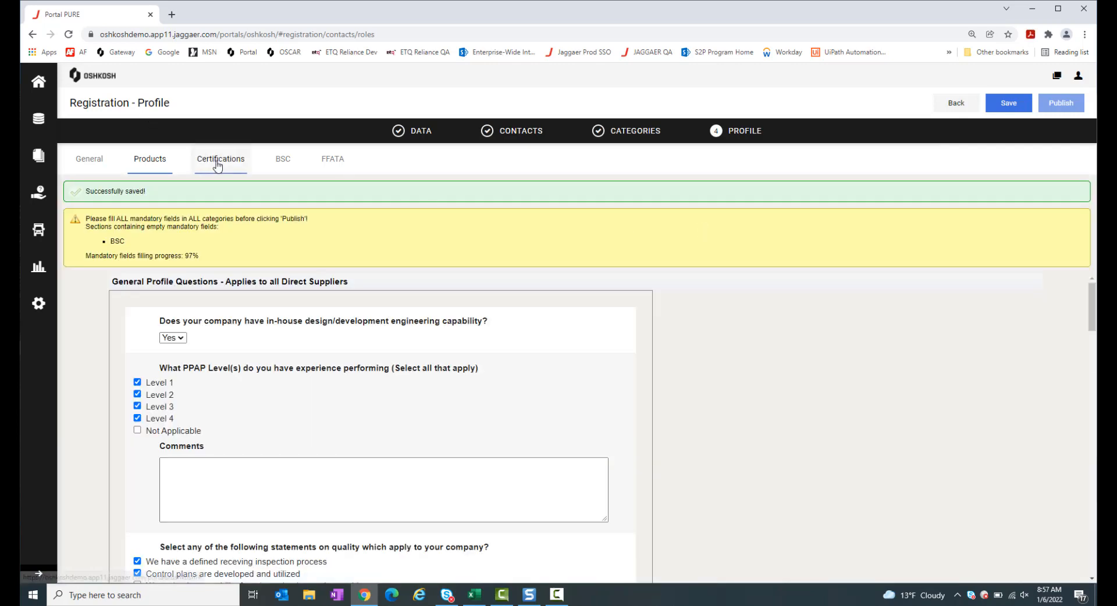
left_click(217, 167)
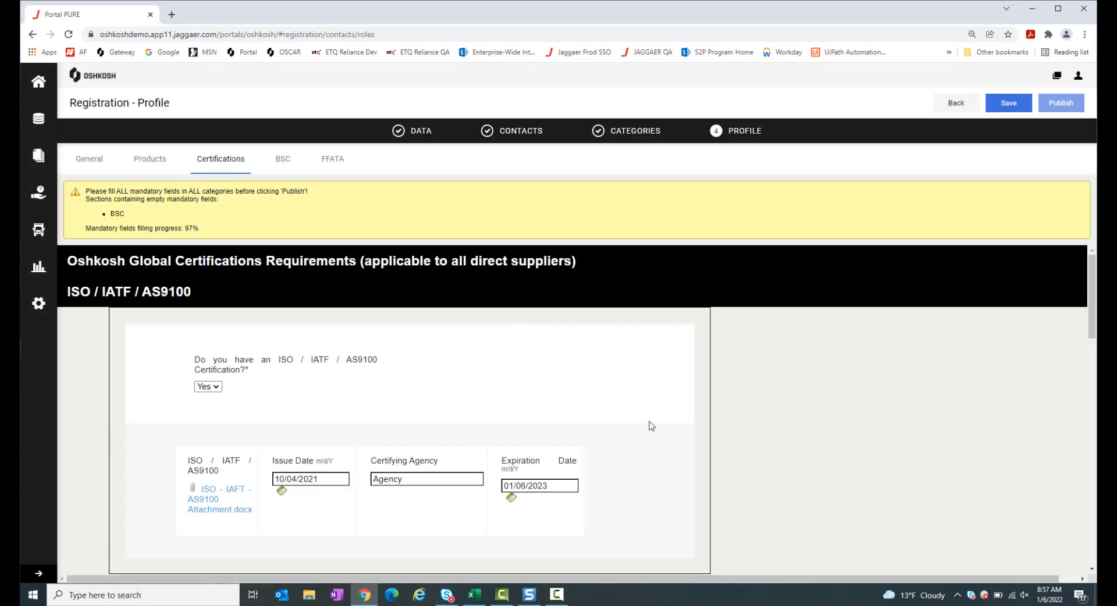
scroll(654, 429, "down", 1)
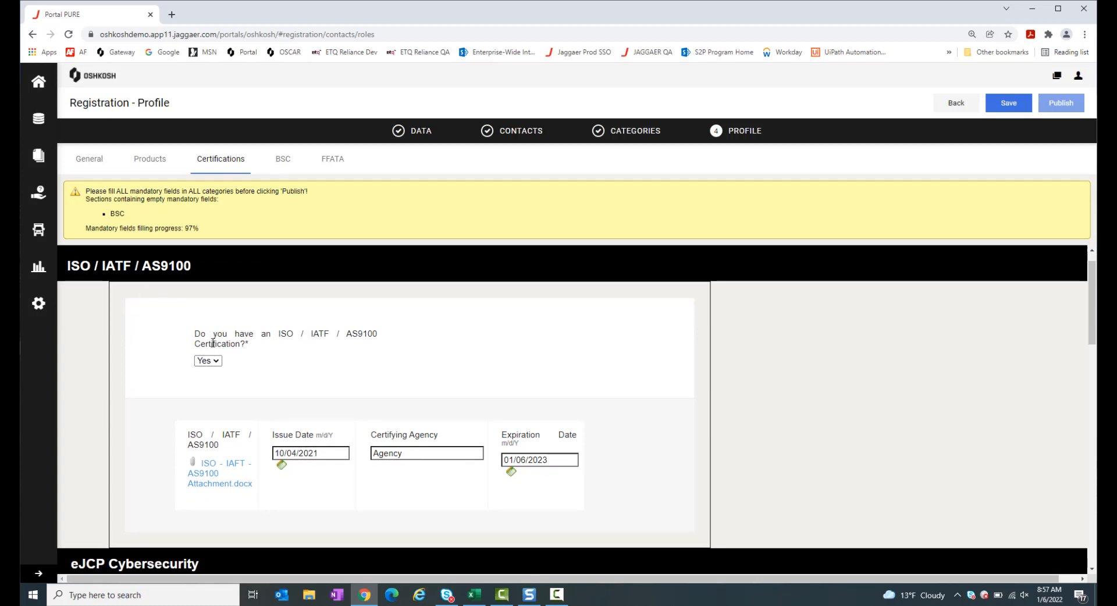
left_click(217, 363)
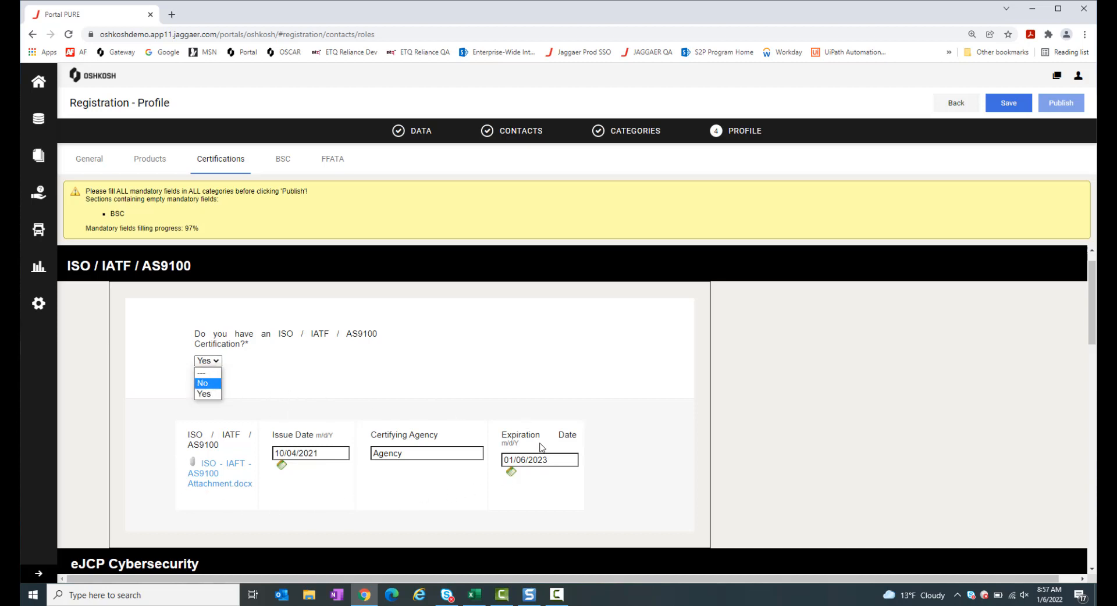
left_click(325, 373)
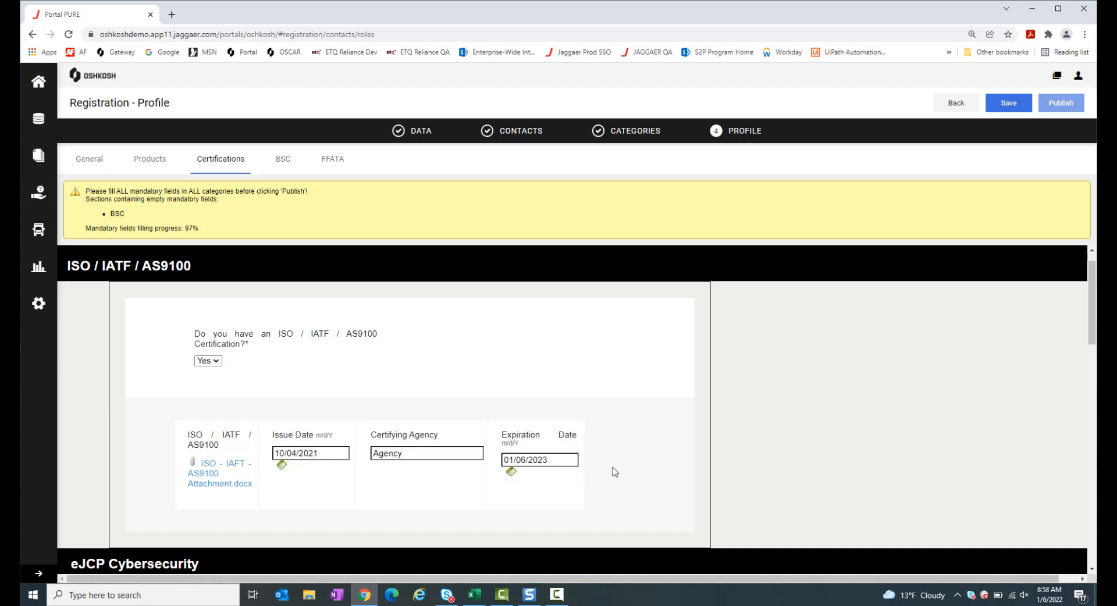
scroll(614, 472, "down", 1)
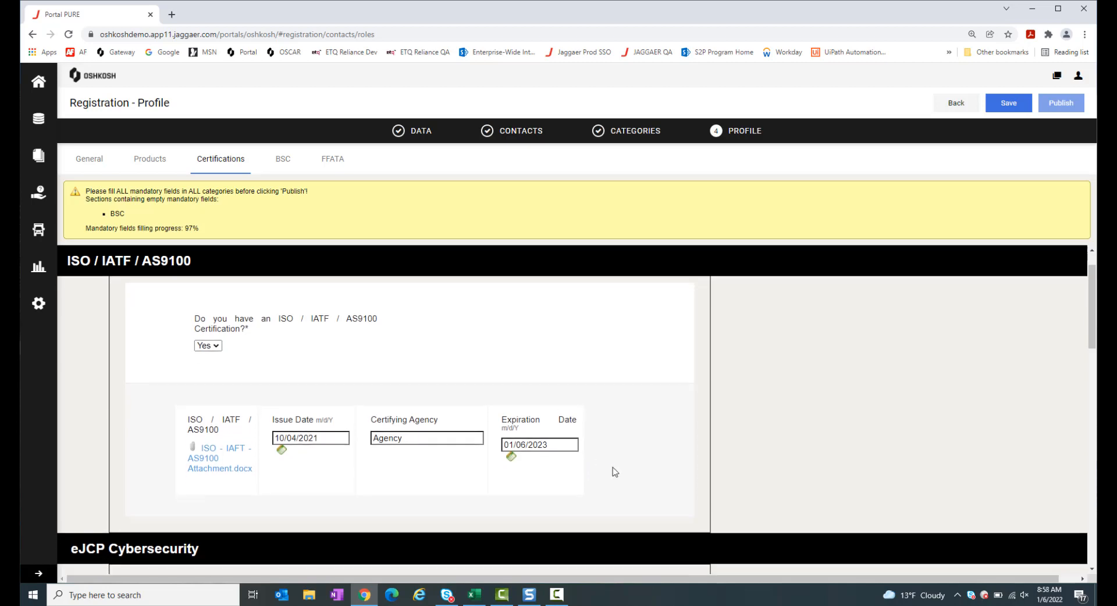
left_click(511, 442)
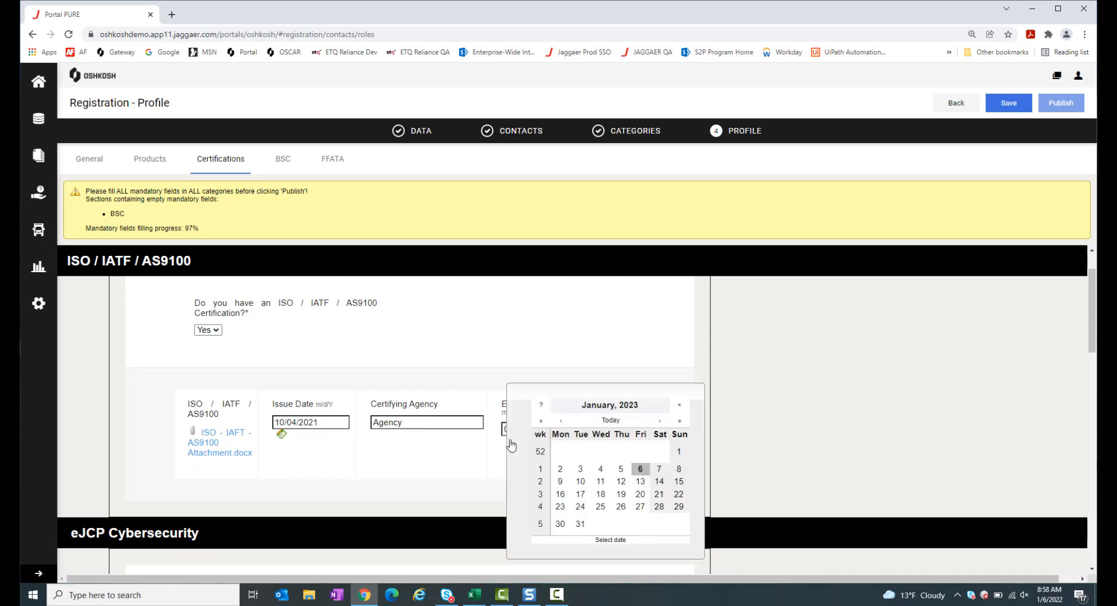
left_click(464, 476)
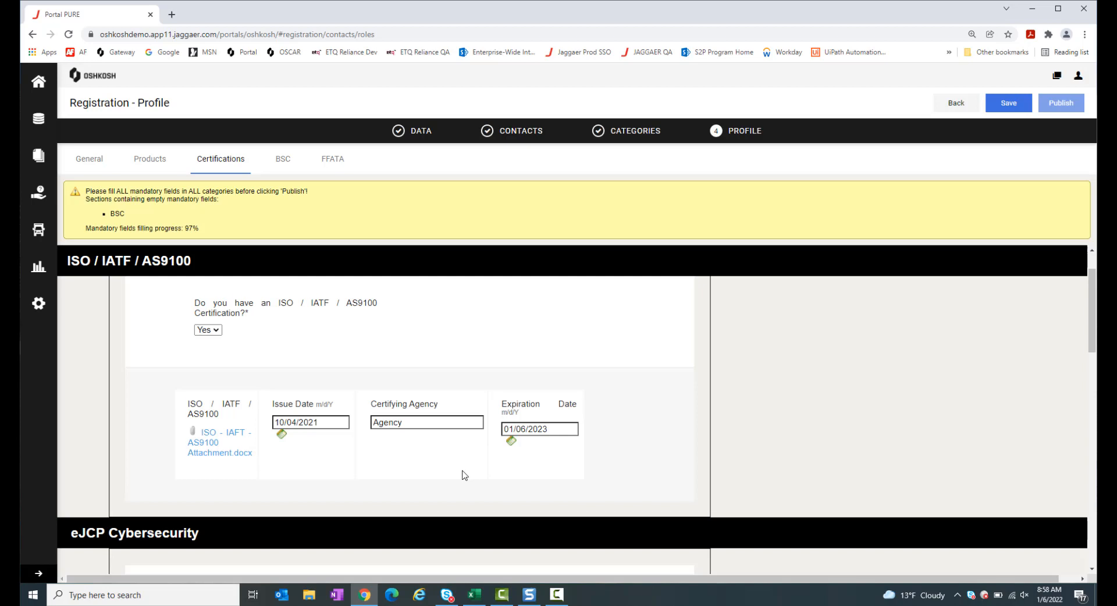
Answer No to the eJCP certification question and save the Certifications answers
scroll(447, 495, "down", 2)
scroll(447, 499, "down", 2)
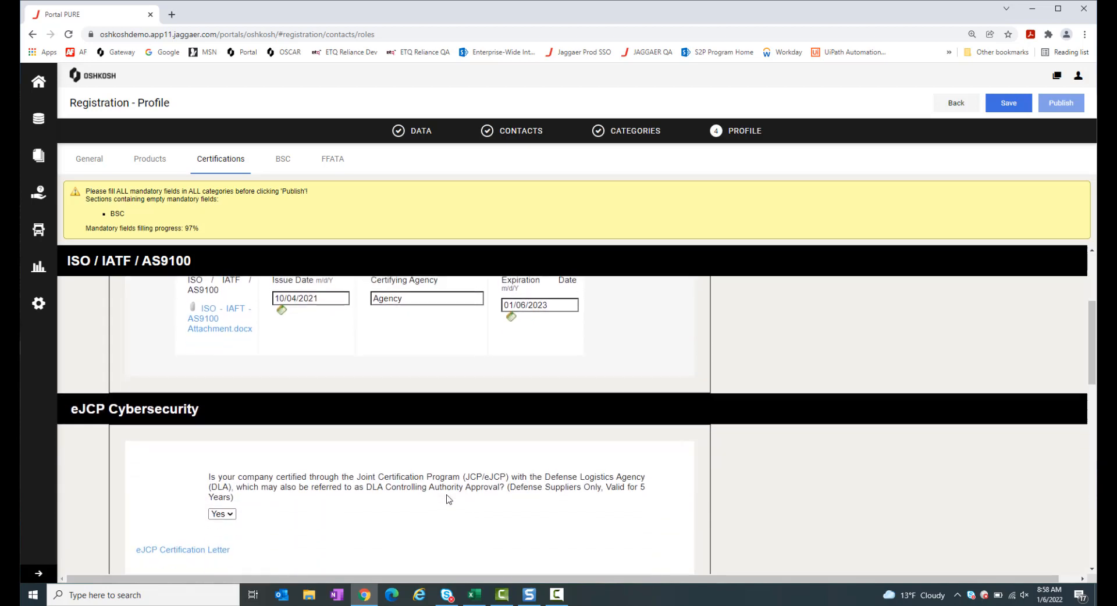
scroll(447, 500, "down", 1)
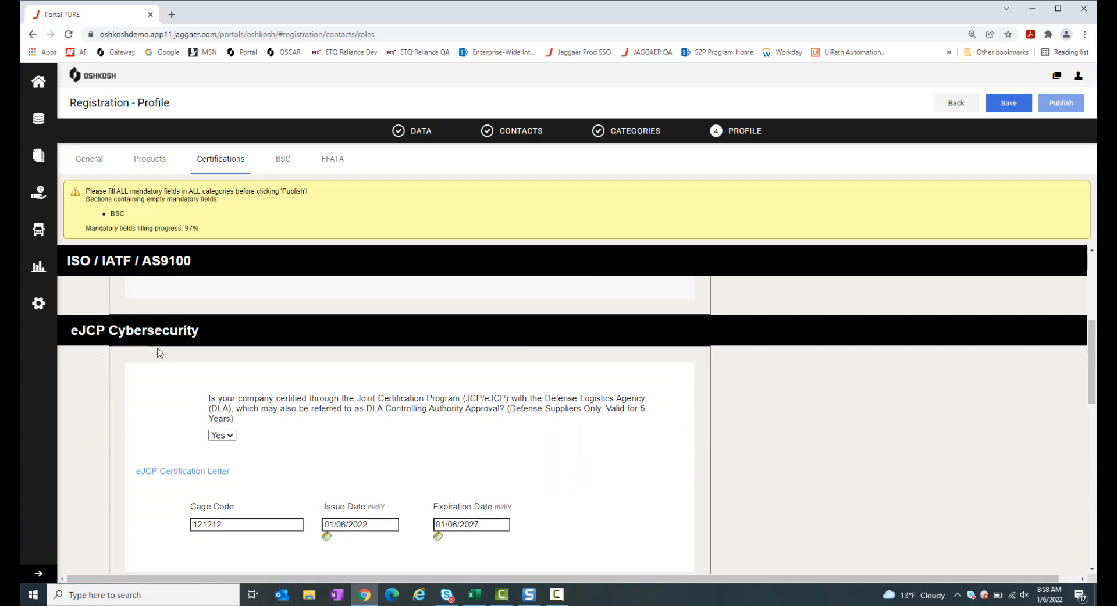
scroll(324, 461, "down", 1)
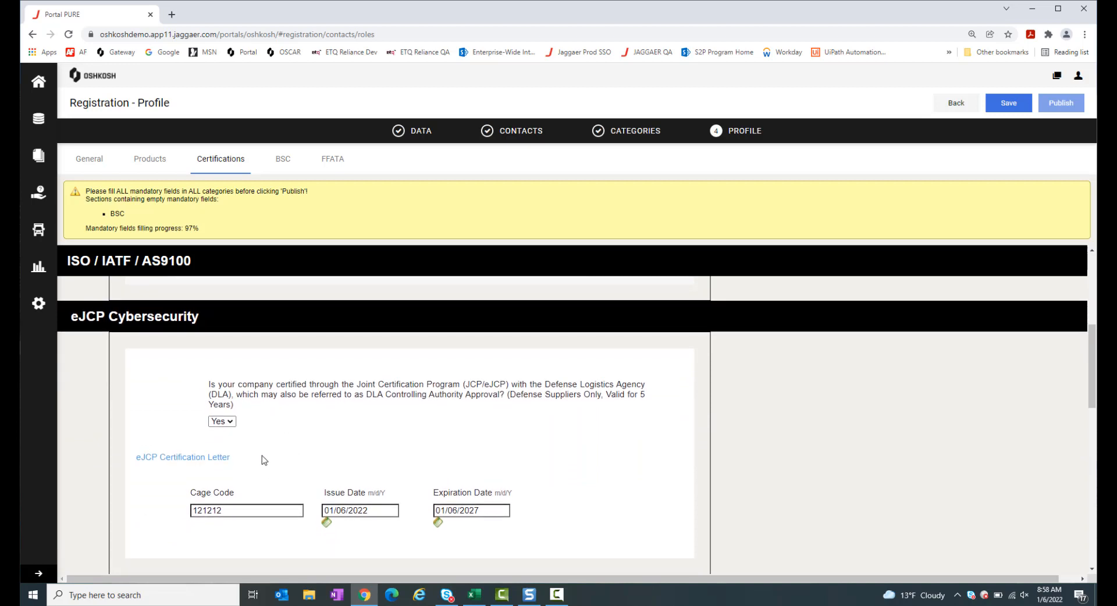
left_click(229, 424)
left_click(216, 444)
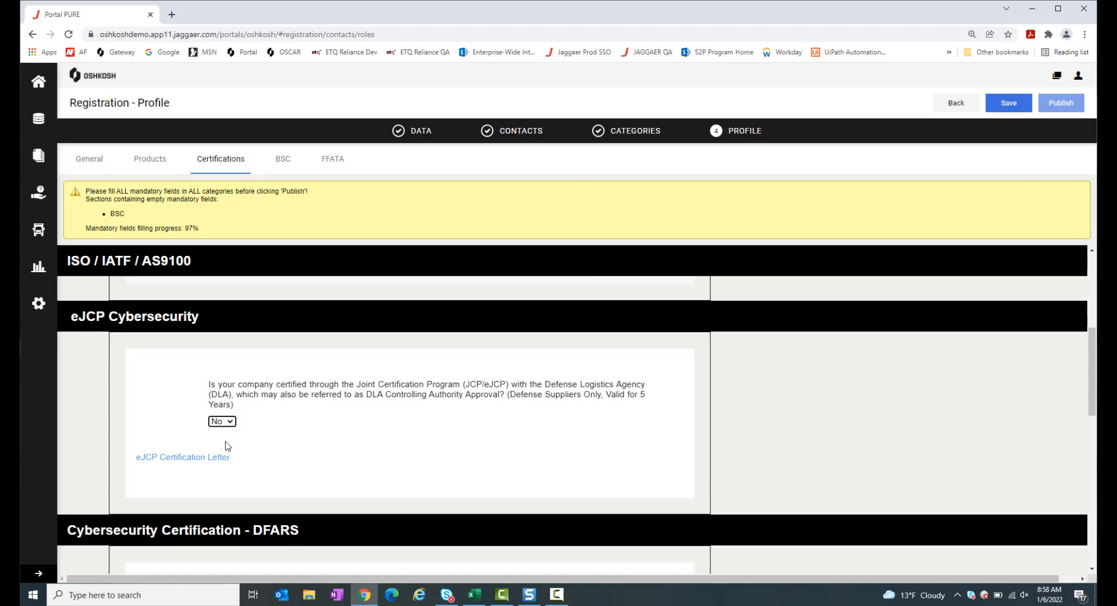
scroll(395, 474, "down", 1)
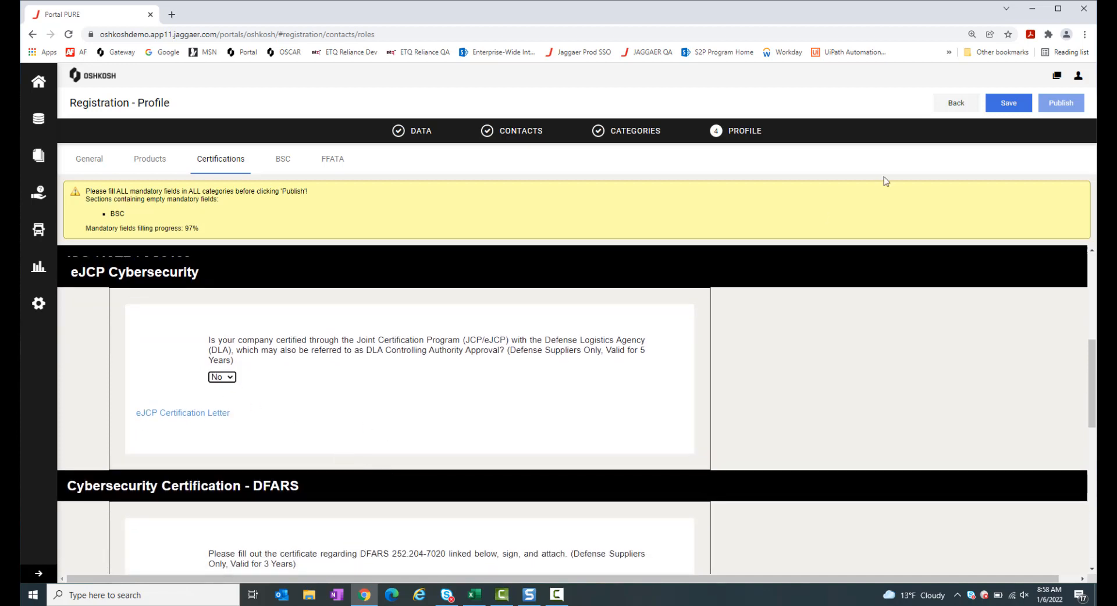
left_click(1015, 108)
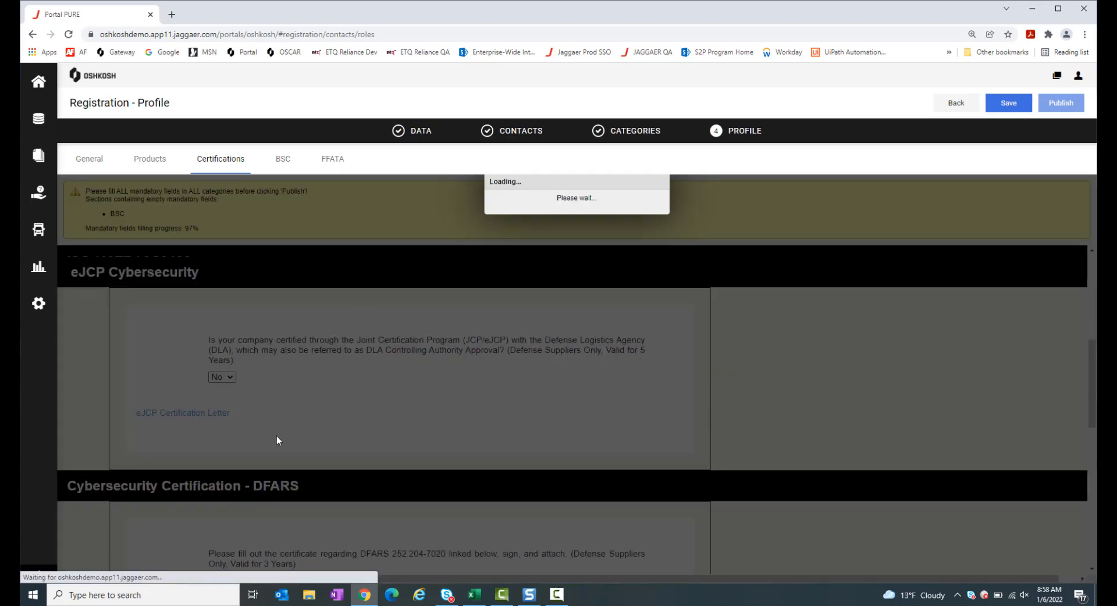
Download the eJCP Certification Letter document
scroll(277, 439, "down", 2)
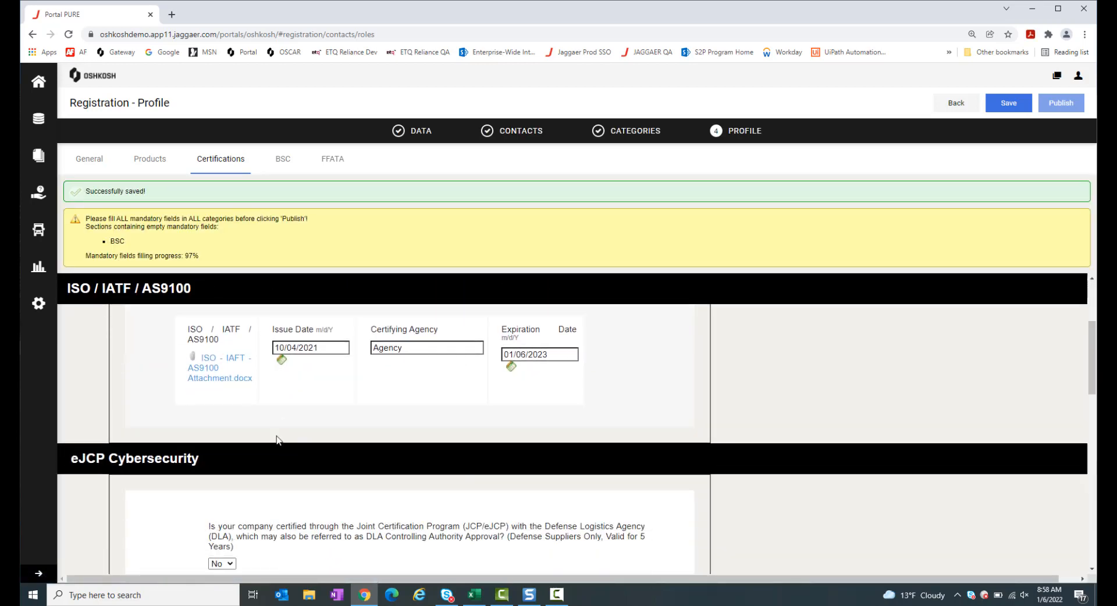
scroll(277, 440, "down", 3)
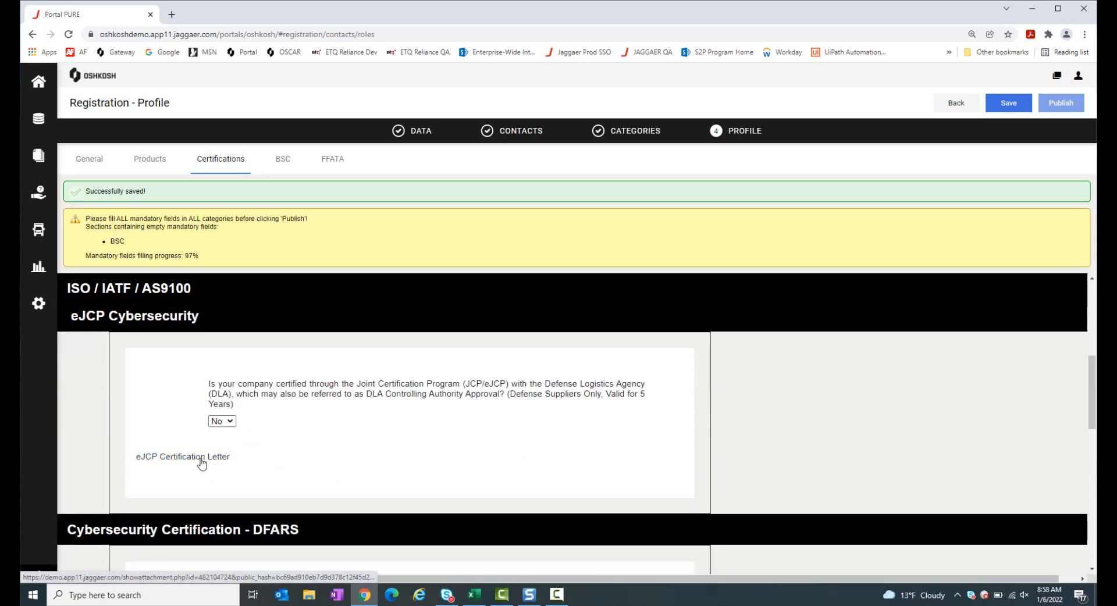
left_click(202, 461)
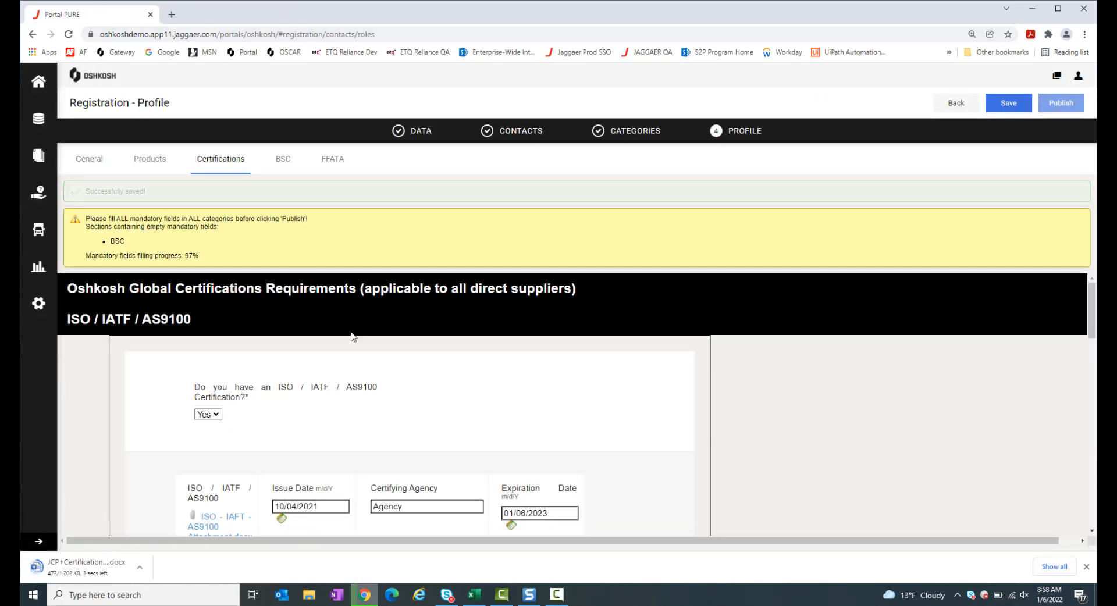
Change the eJCP answer to Yes and enter Cage Code 121212
scroll(364, 411, "down", 2)
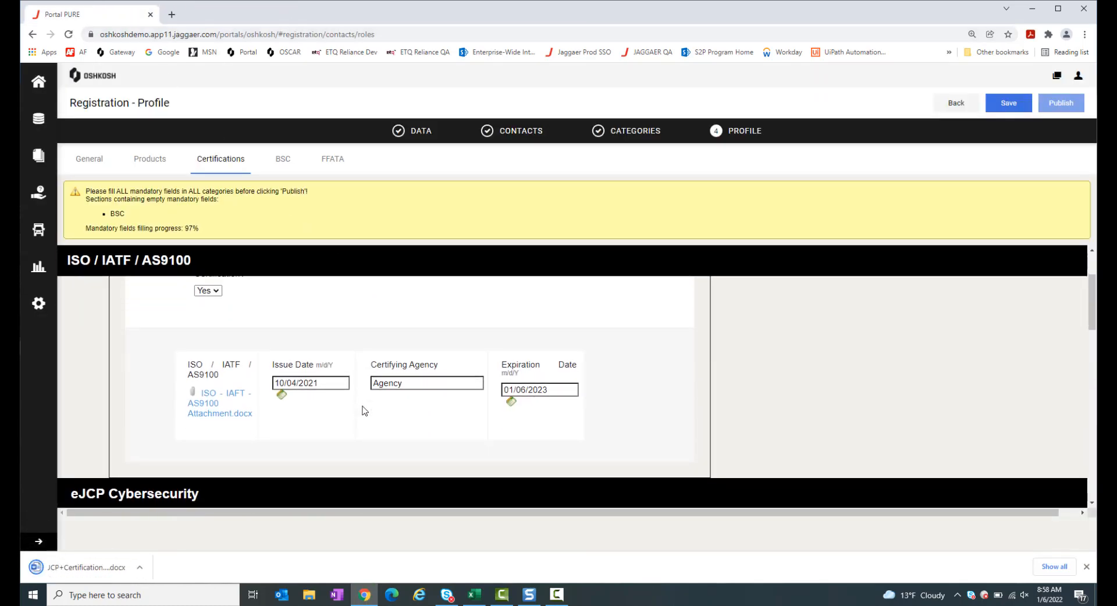
scroll(364, 410, "down", 1)
scroll(364, 410, "up", 3)
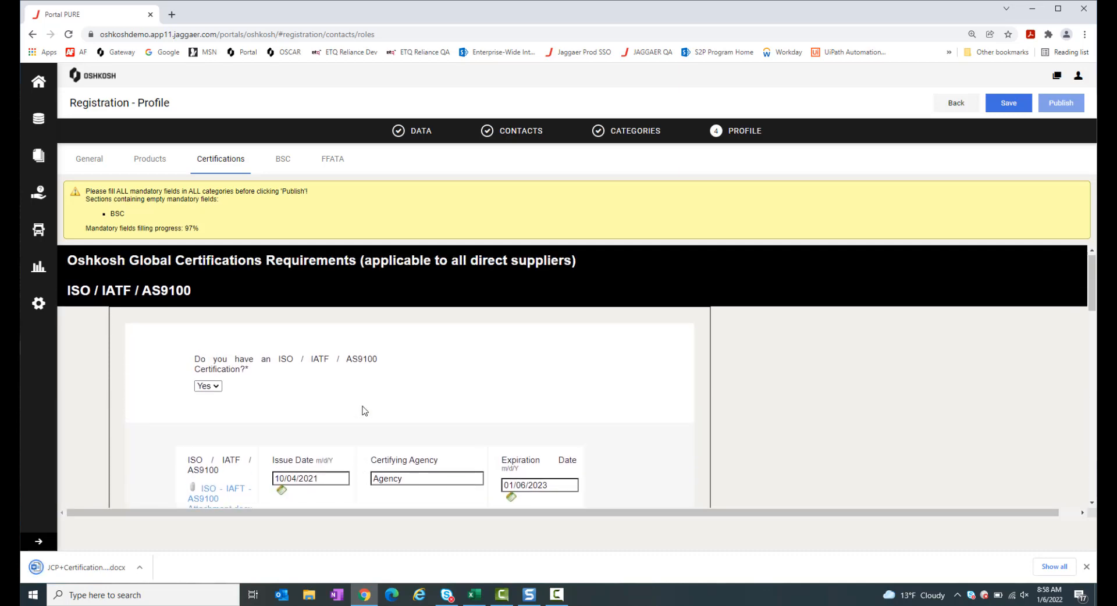
scroll(364, 411, "down", 5)
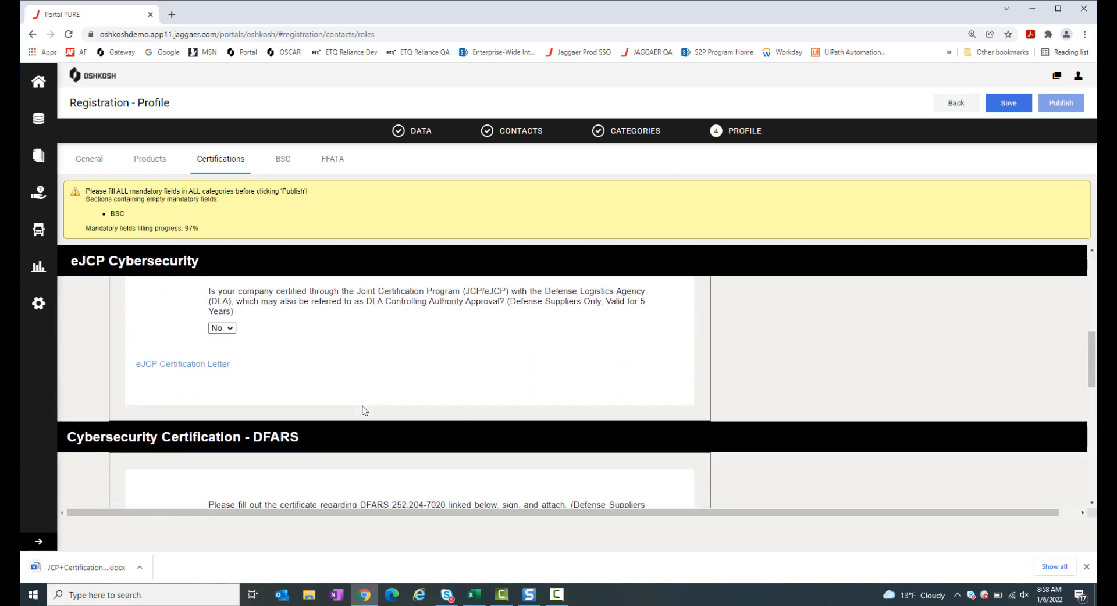
left_click(230, 329)
left_click(219, 362)
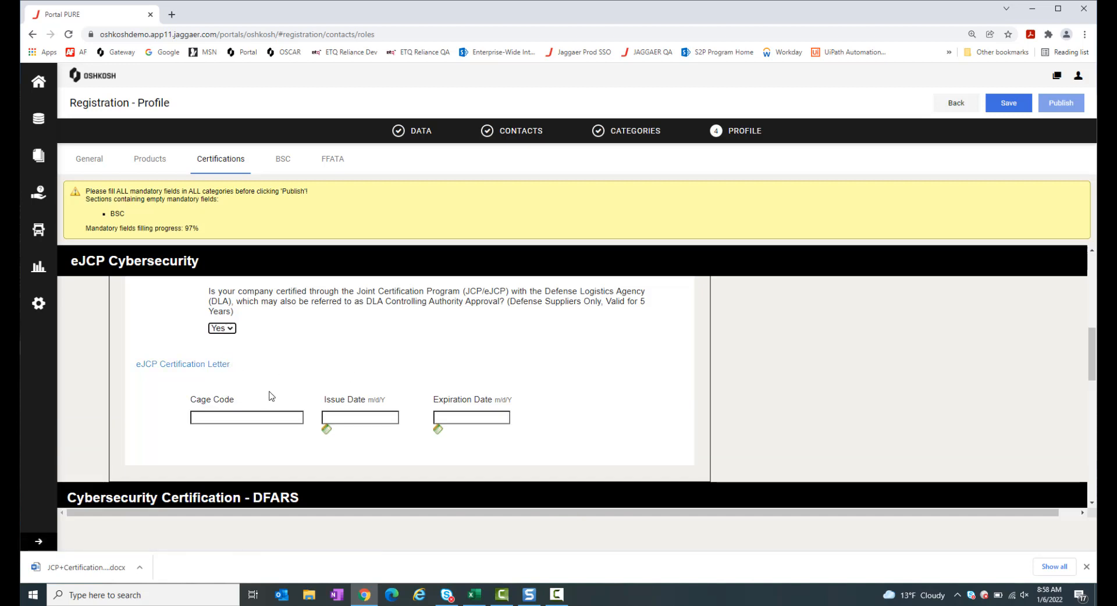
left_click(267, 417)
type("121212")
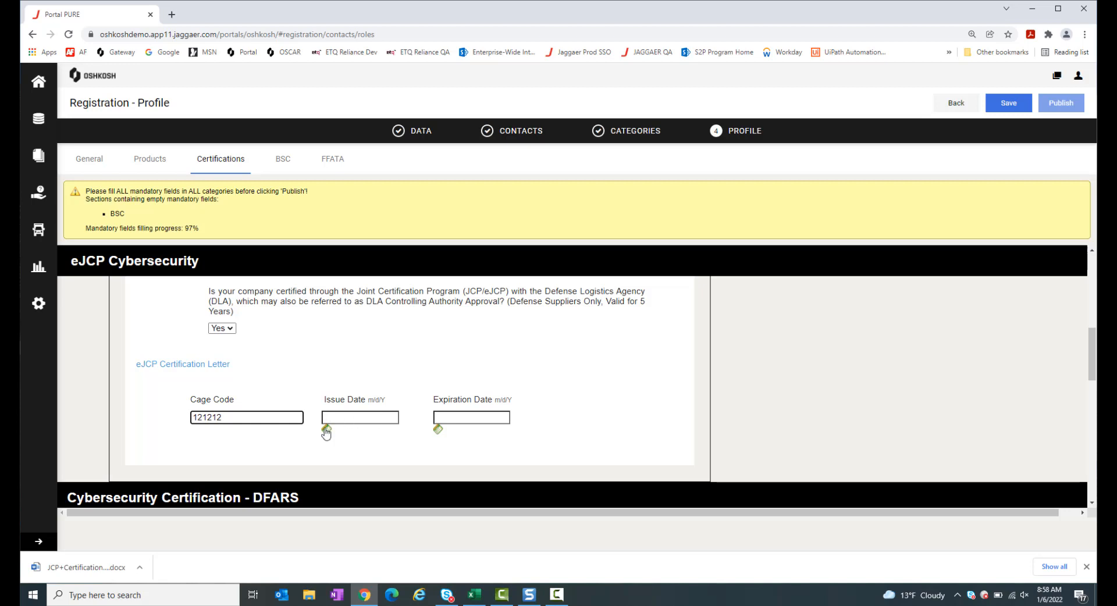
Set the eJCP issue date to 01/06/2022 and expiration date to 01/06/2027
left_click(327, 431)
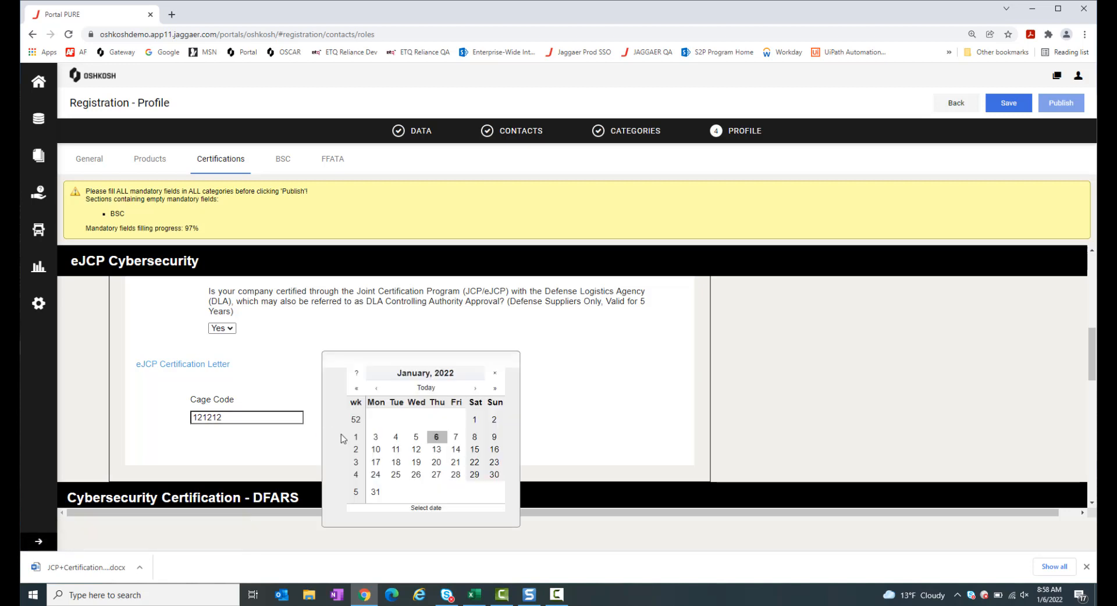
left_click(436, 437)
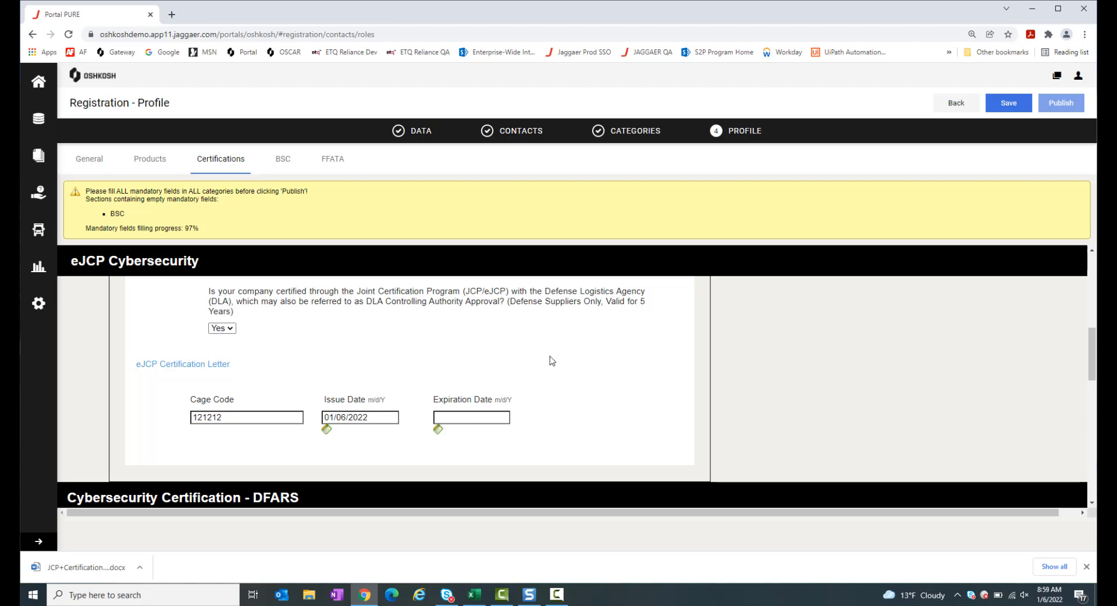
left_click(438, 430)
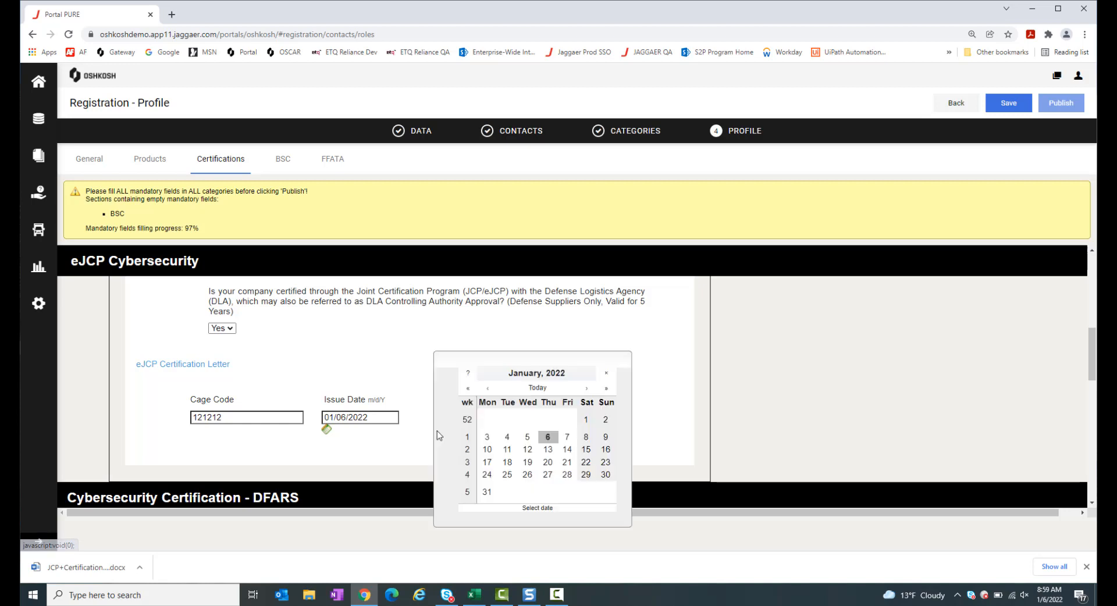
left_click(607, 389)
left_click(607, 388)
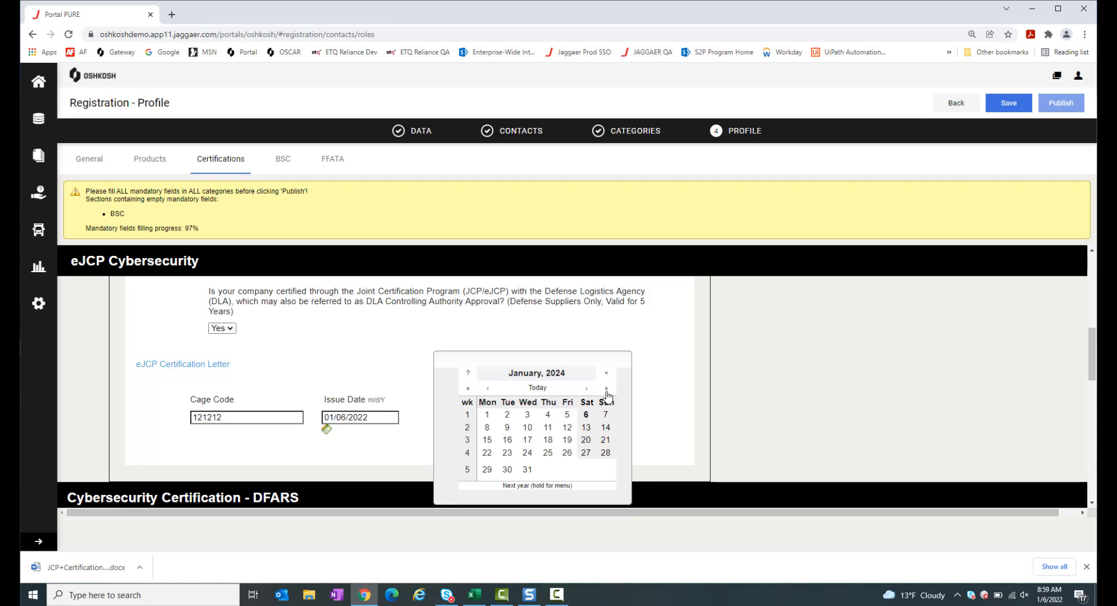
left_click(606, 389)
left_click(607, 388)
left_click(606, 389)
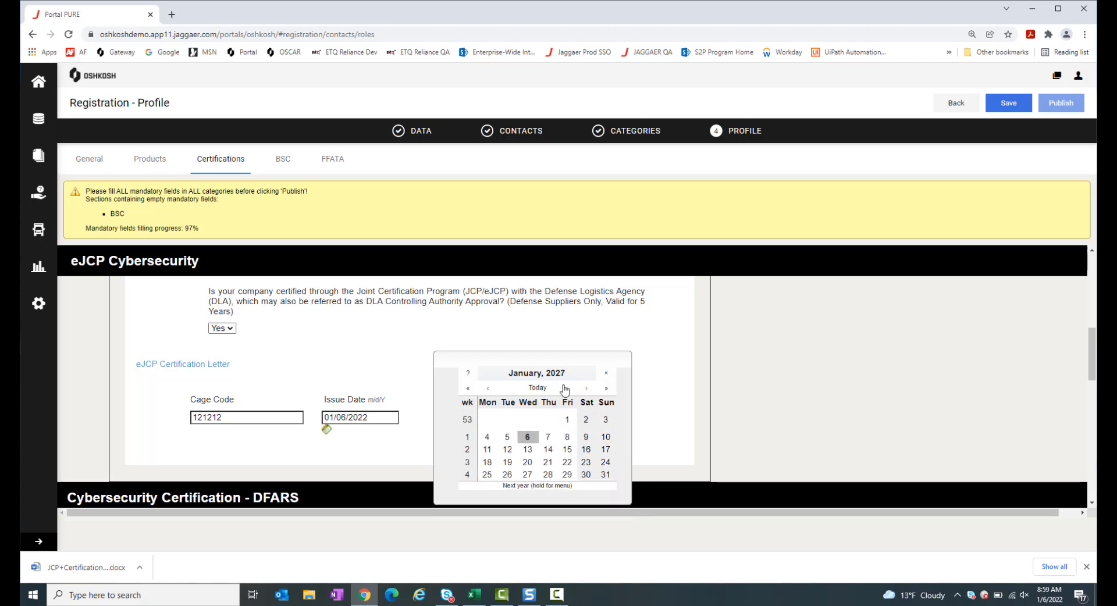
left_click(527, 437)
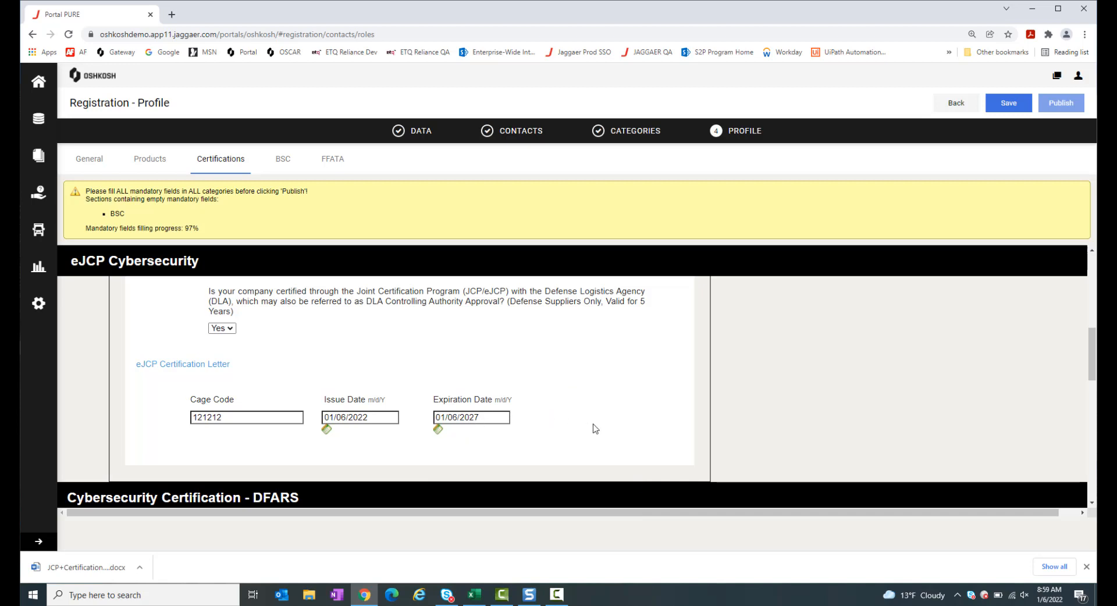
scroll(595, 429, "down", 1)
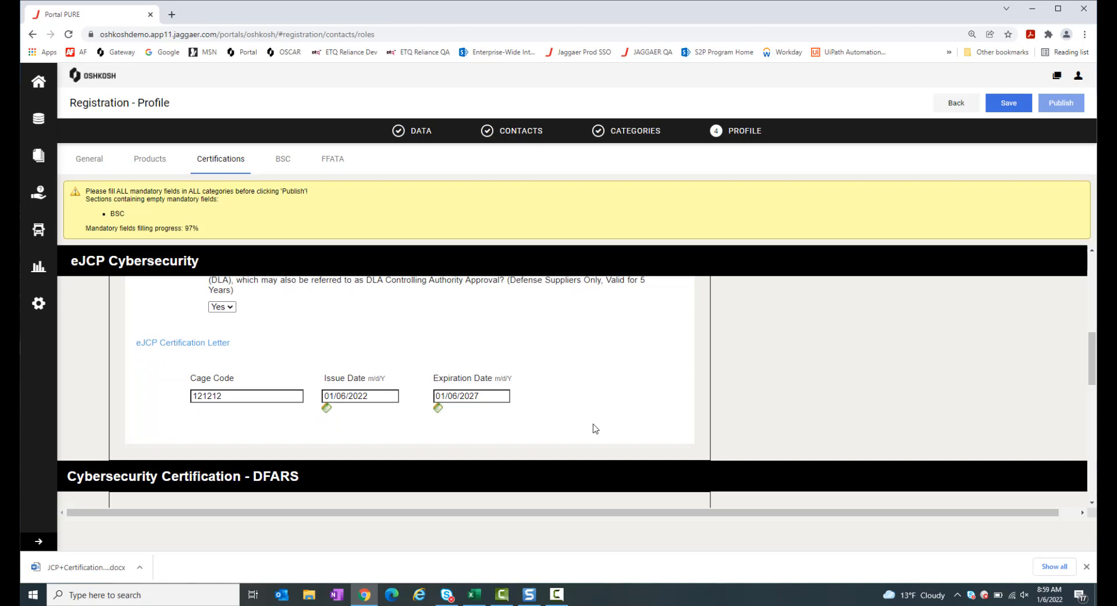
Set the Representations and Certifications dropdown to 'Not applicable to my company' and save
scroll(595, 429, "down", 3)
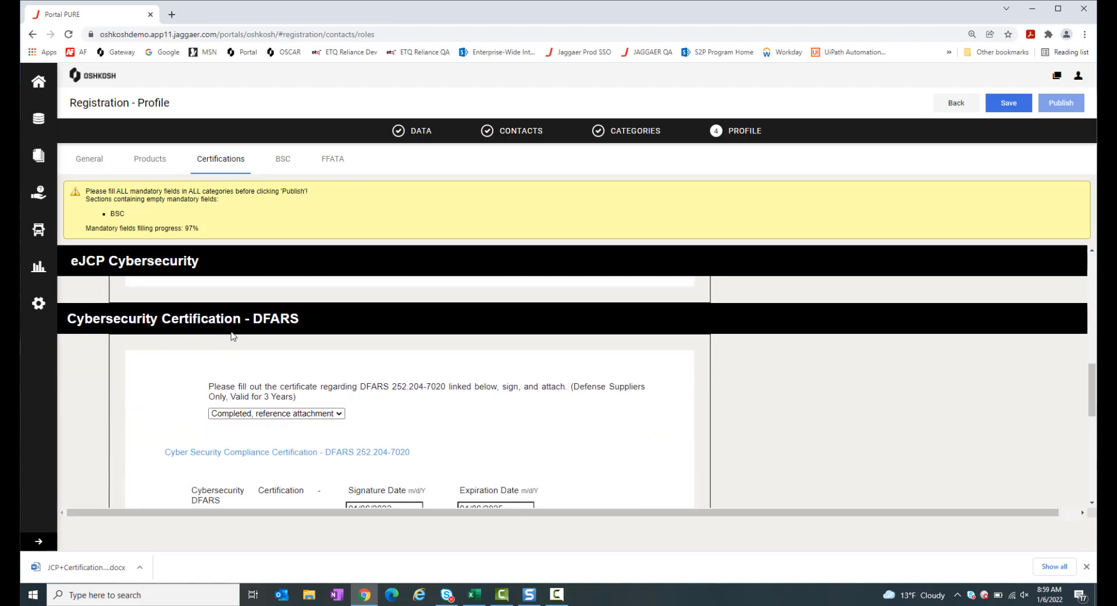
scroll(499, 422, "down", 1)
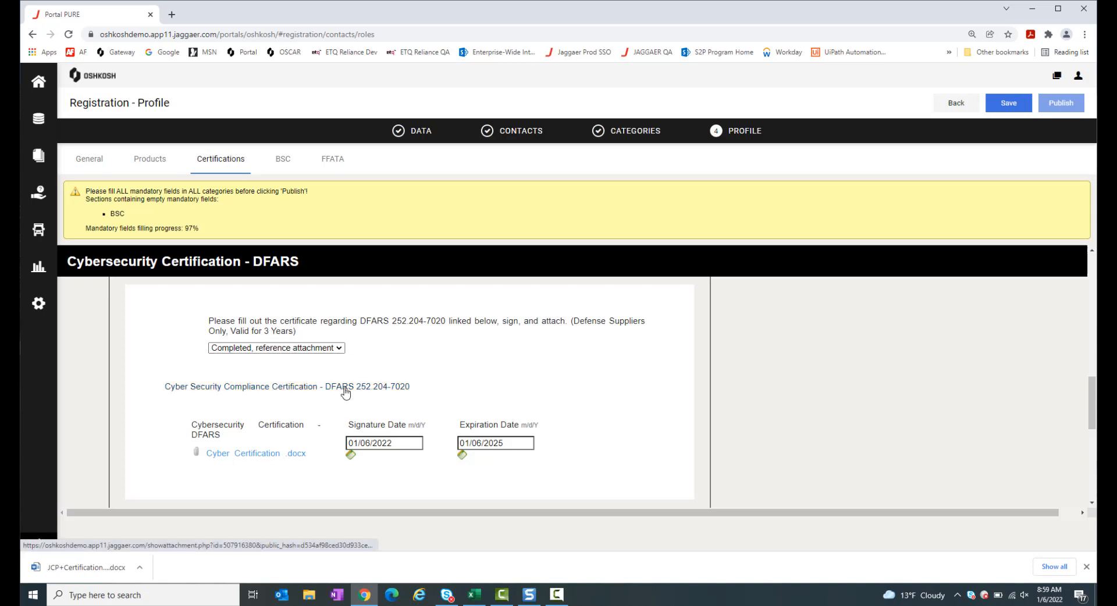
scroll(609, 410, "down", 2)
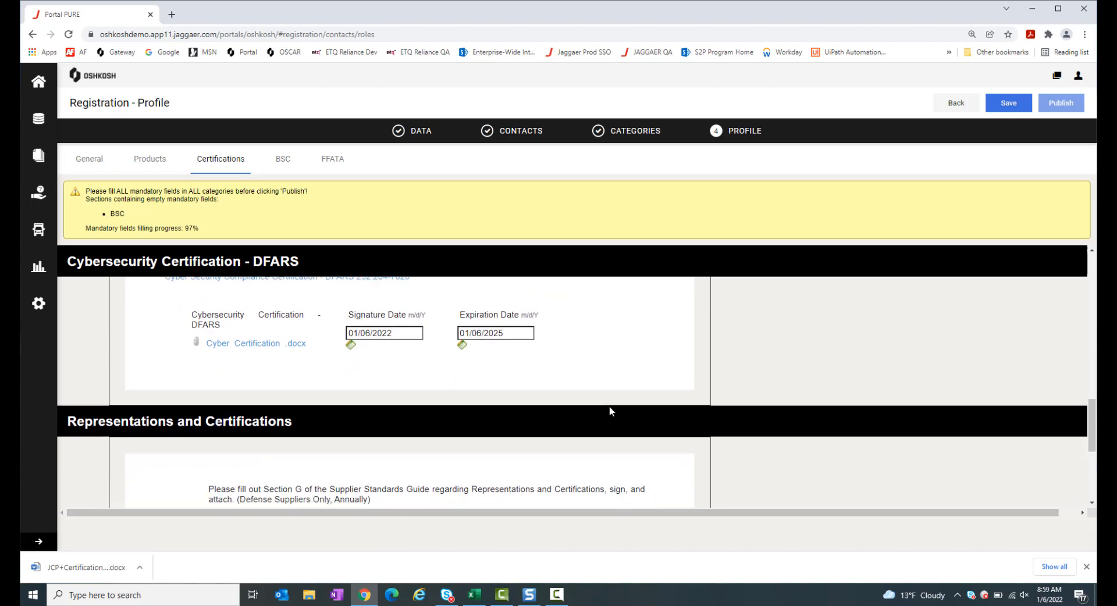
scroll(610, 410, "down", 2)
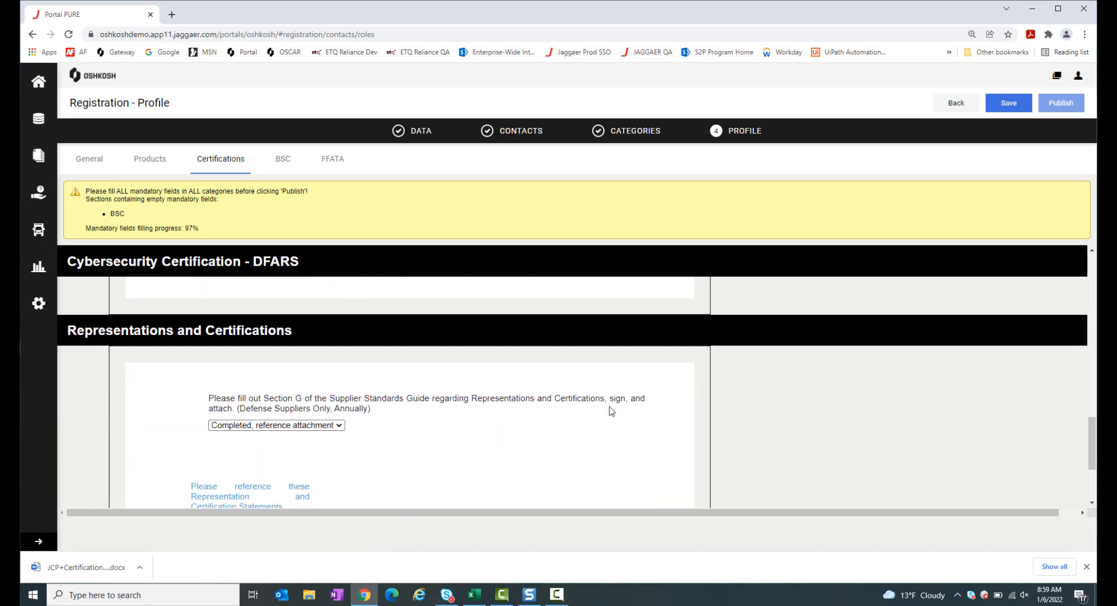
scroll(611, 411, "down", 1)
scroll(611, 411, "down", 1)
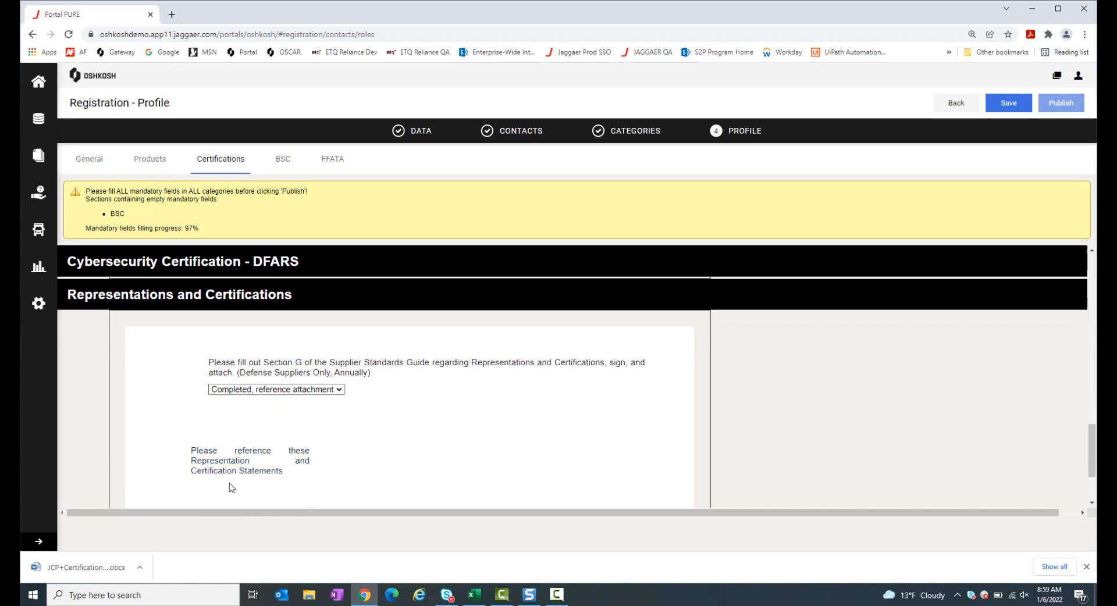
left_click(340, 391)
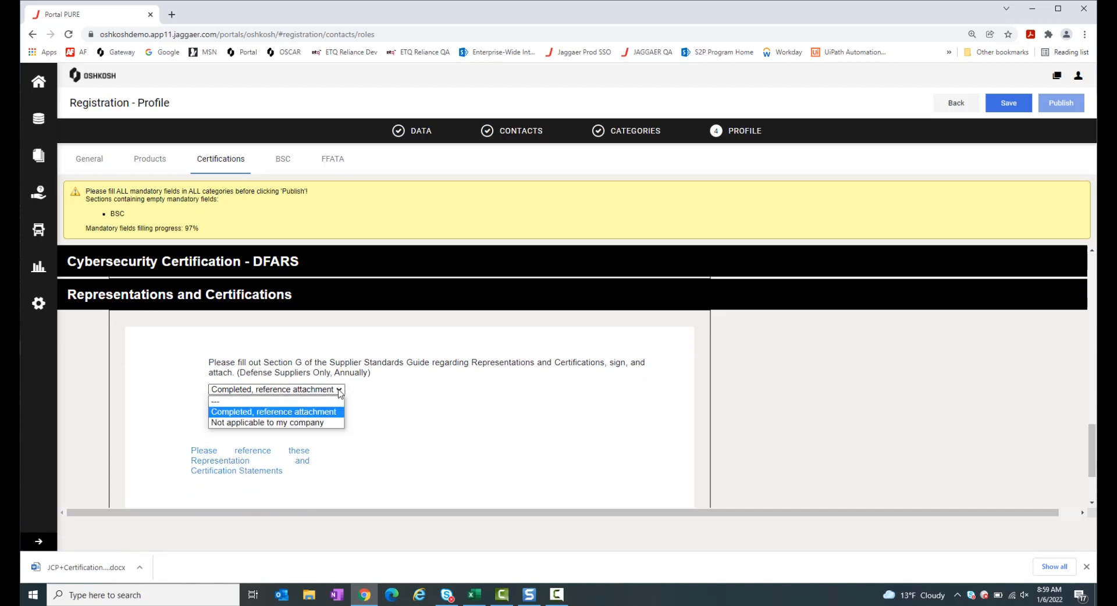
left_click(302, 424)
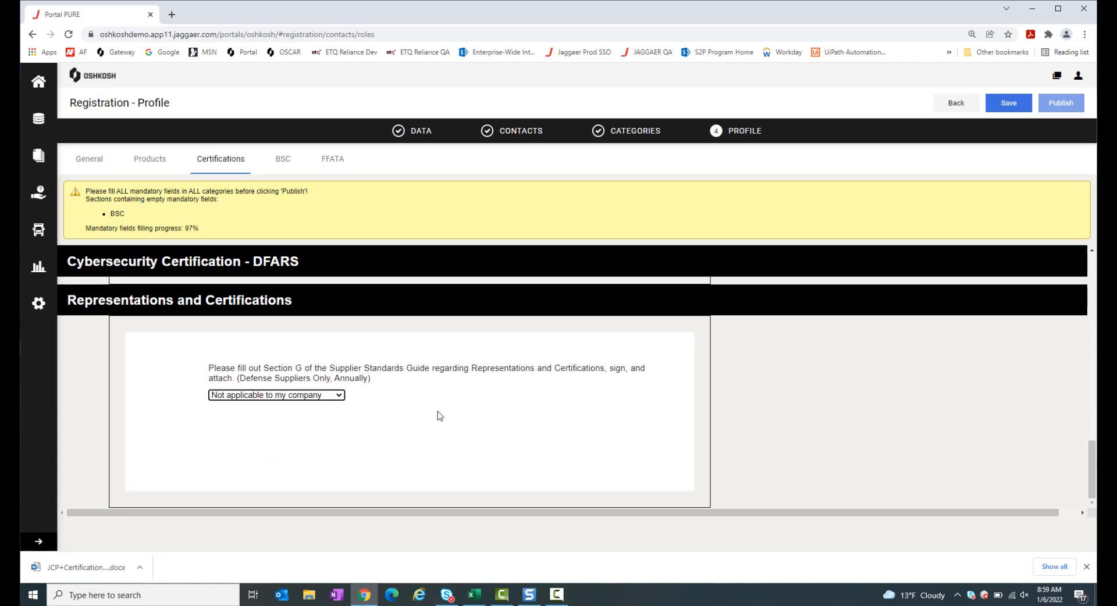
left_click(1016, 108)
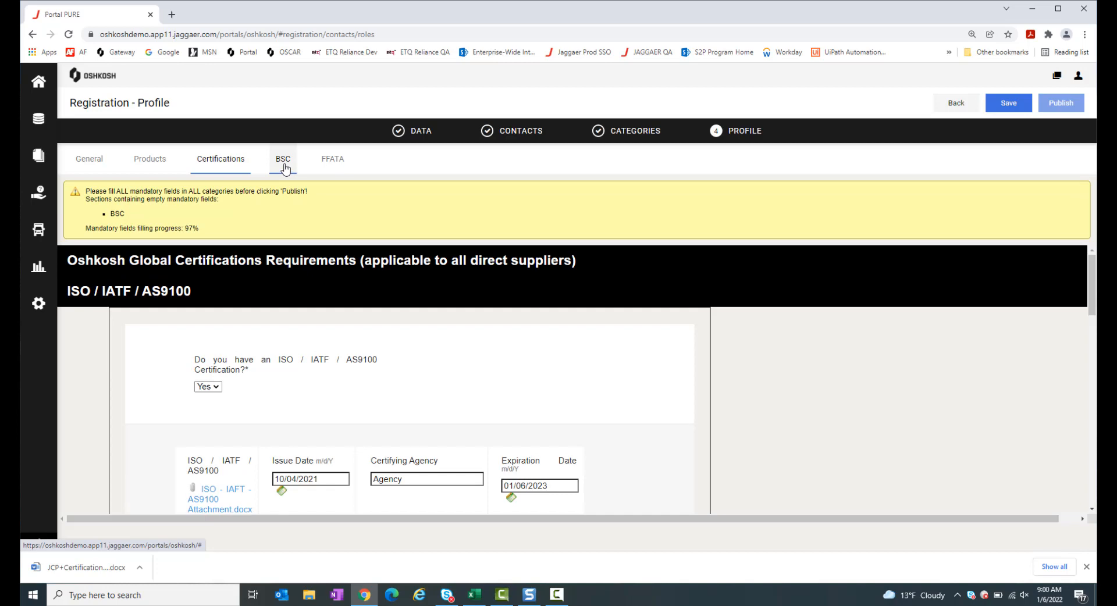
Open the BSC tab and review the Business Status Certification form down to the Large/Small Business questions
left_click(284, 169)
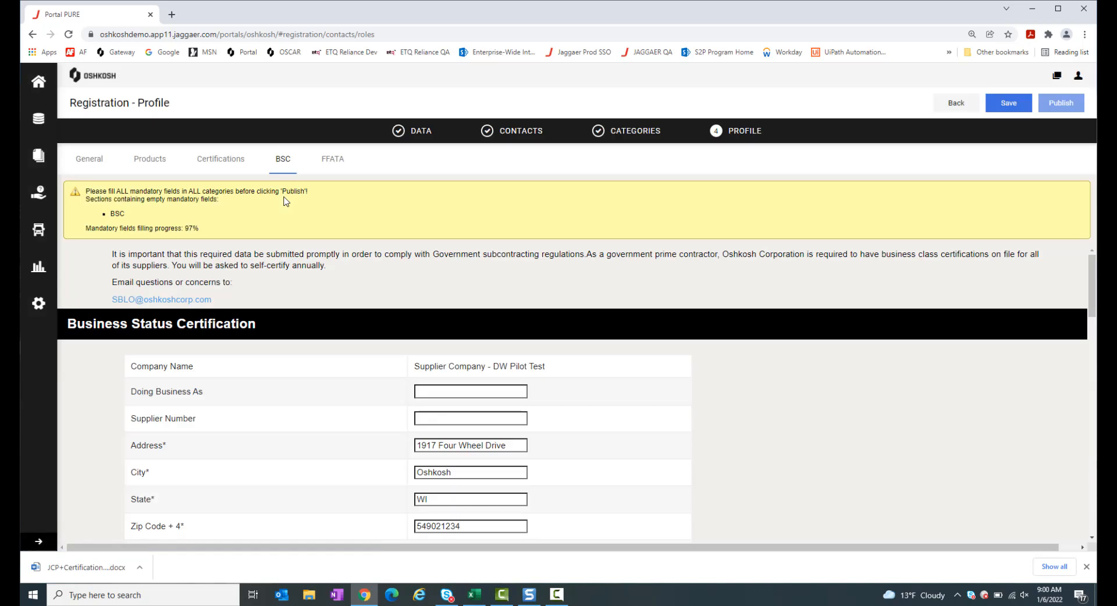
scroll(583, 347, "down", 1)
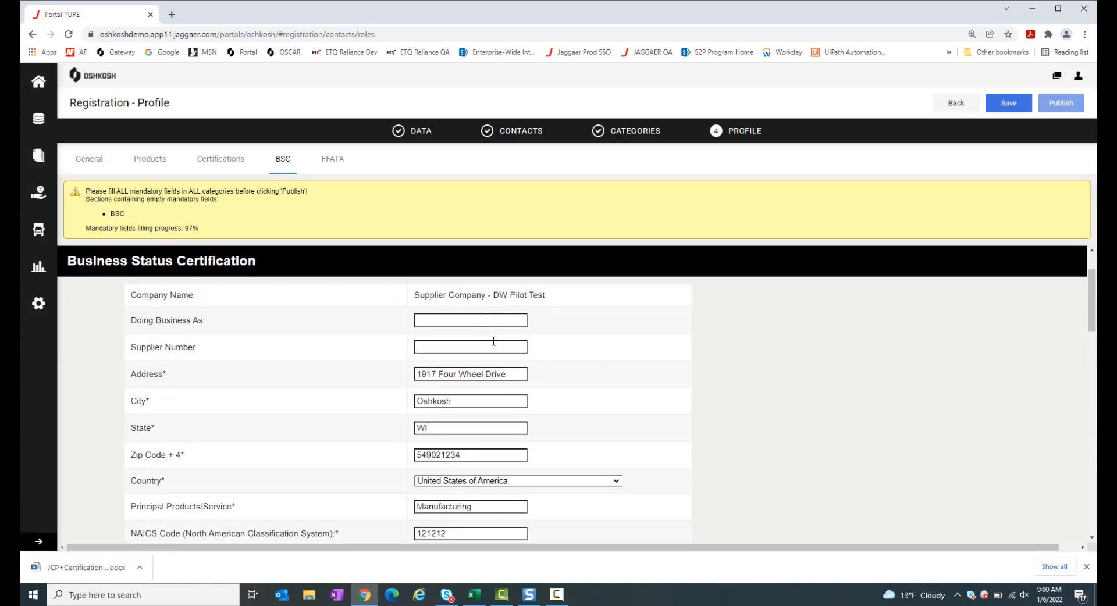
scroll(494, 343, "down", 1)
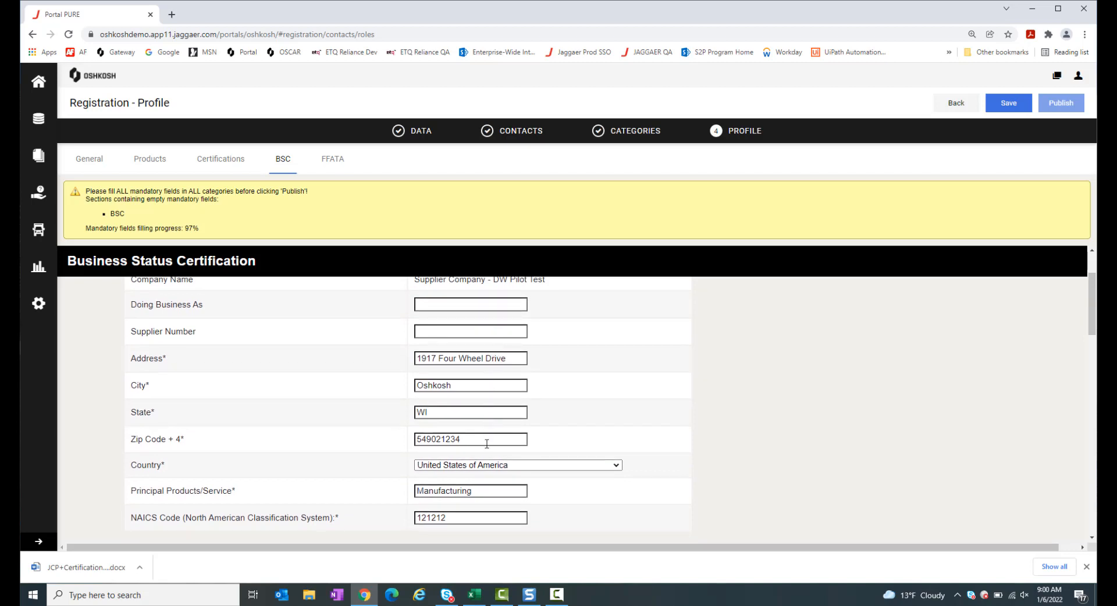
left_click_drag(472, 441, 407, 442)
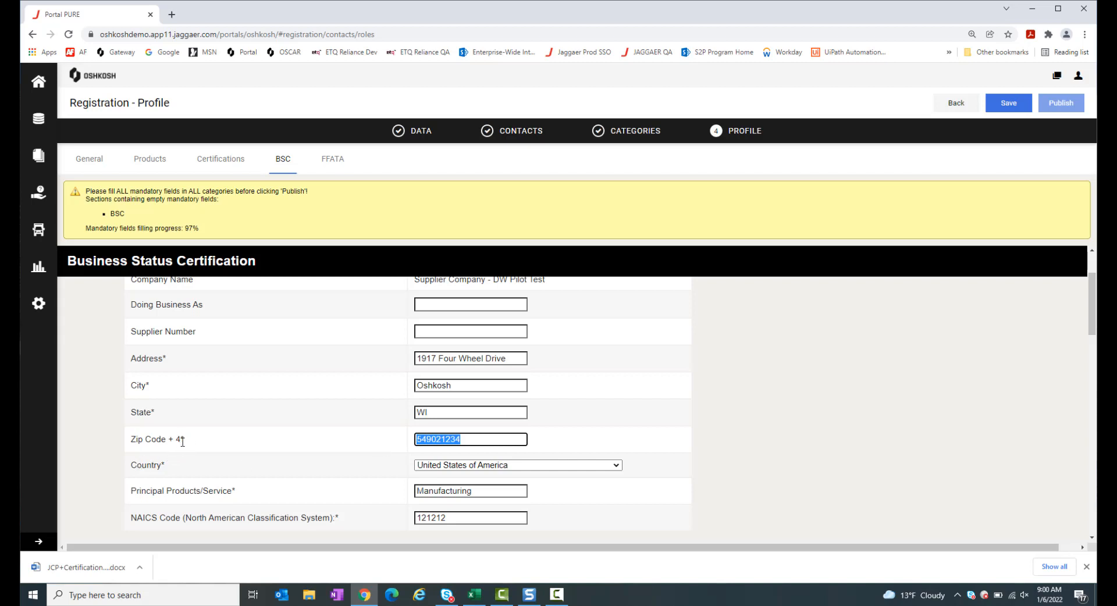
scroll(706, 440, "down", 1)
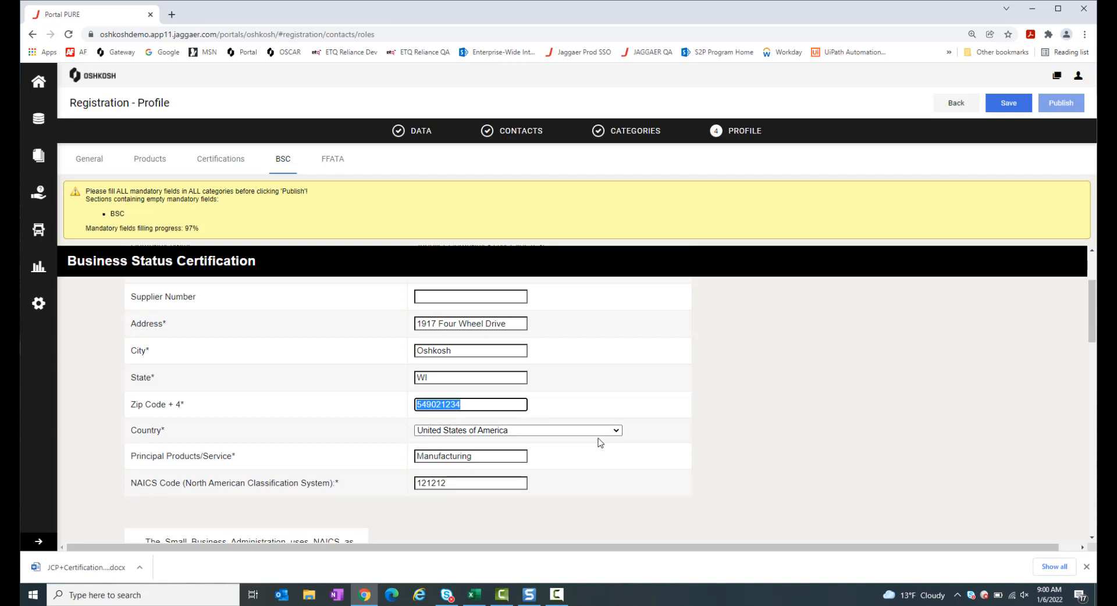
scroll(600, 441, "down", 1)
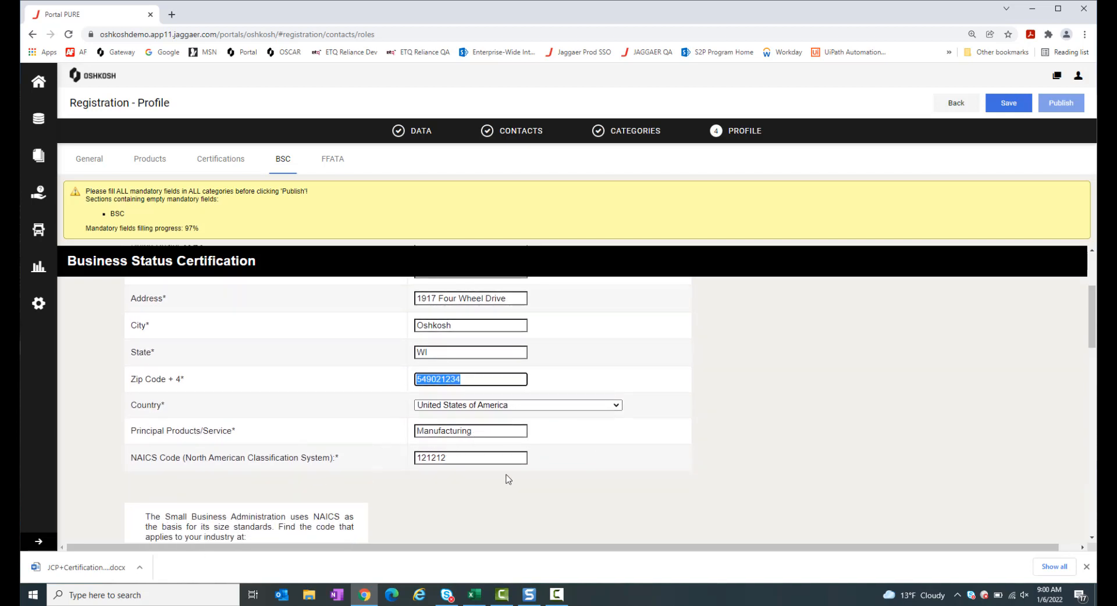
scroll(550, 472, "down", 1)
scroll(552, 472, "down", 4)
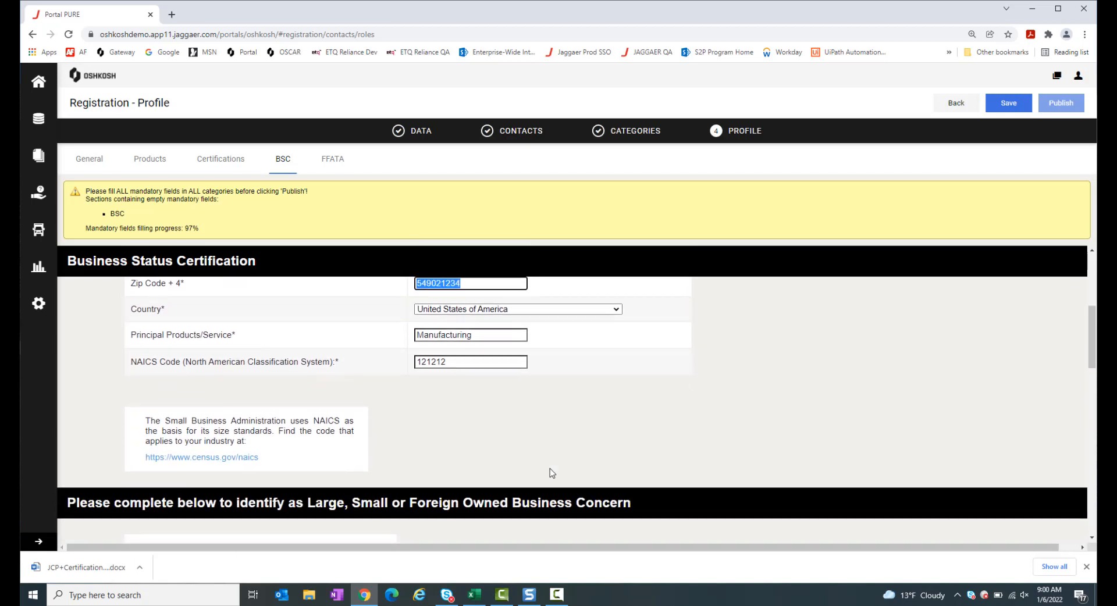
scroll(552, 472, "down", 2)
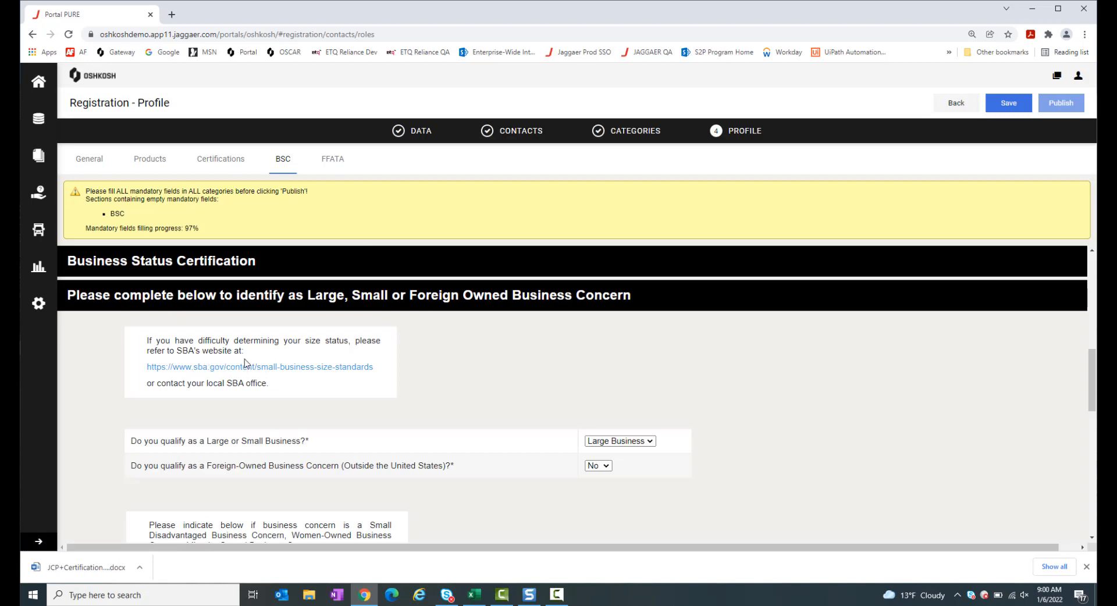
Keep Large Business and No for foreign-owned, then review the checklist down to the signature and date fields
scroll(431, 404, "down", 1)
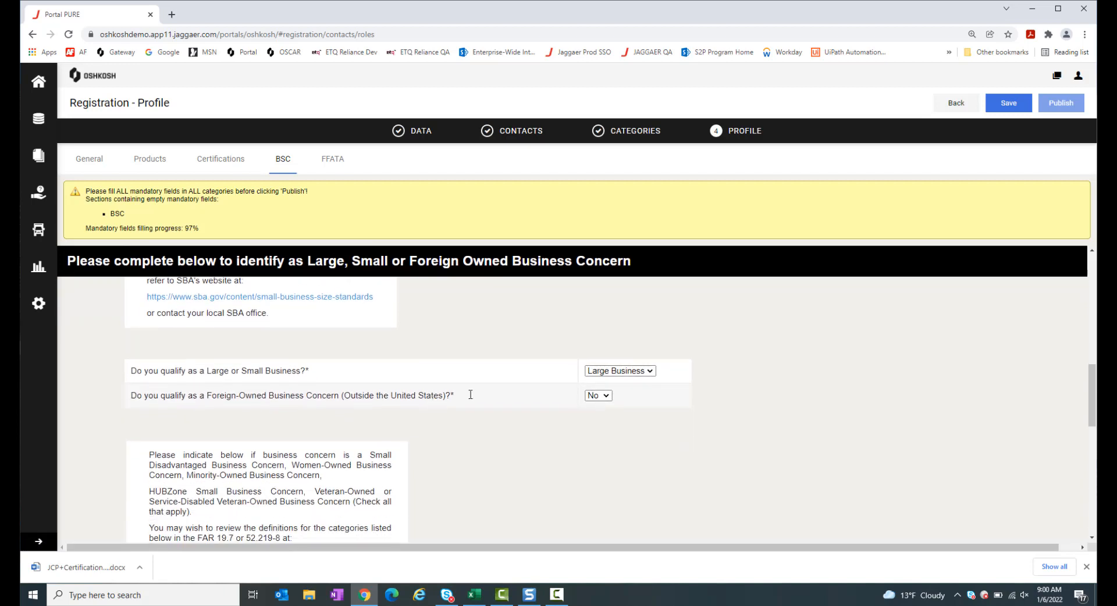
left_click(617, 372)
left_click(617, 373)
left_click(604, 401)
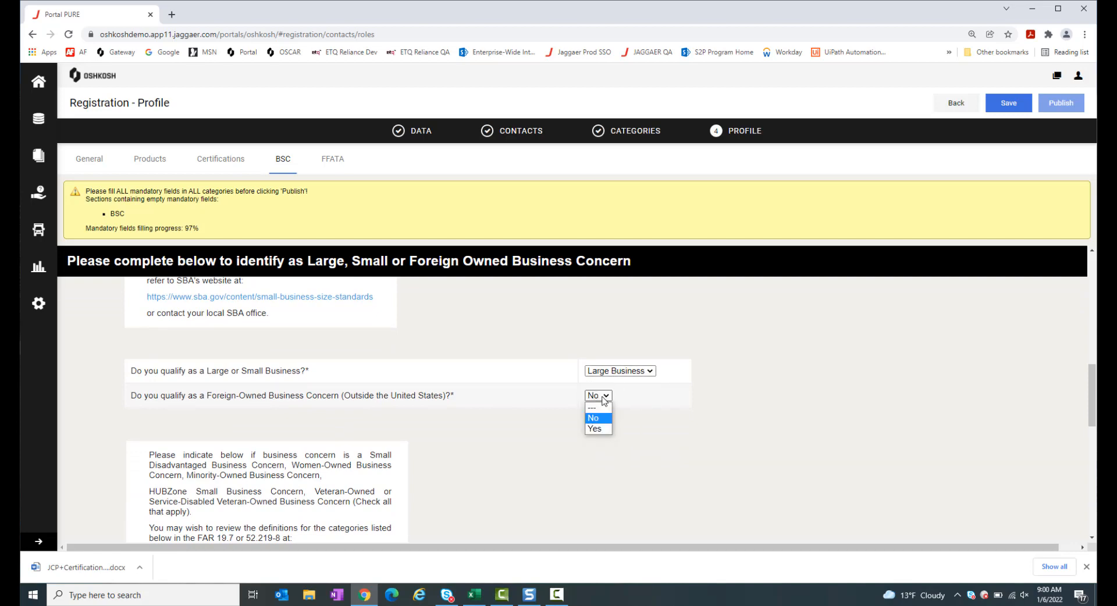
left_click(604, 401)
scroll(662, 462, "down", 2)
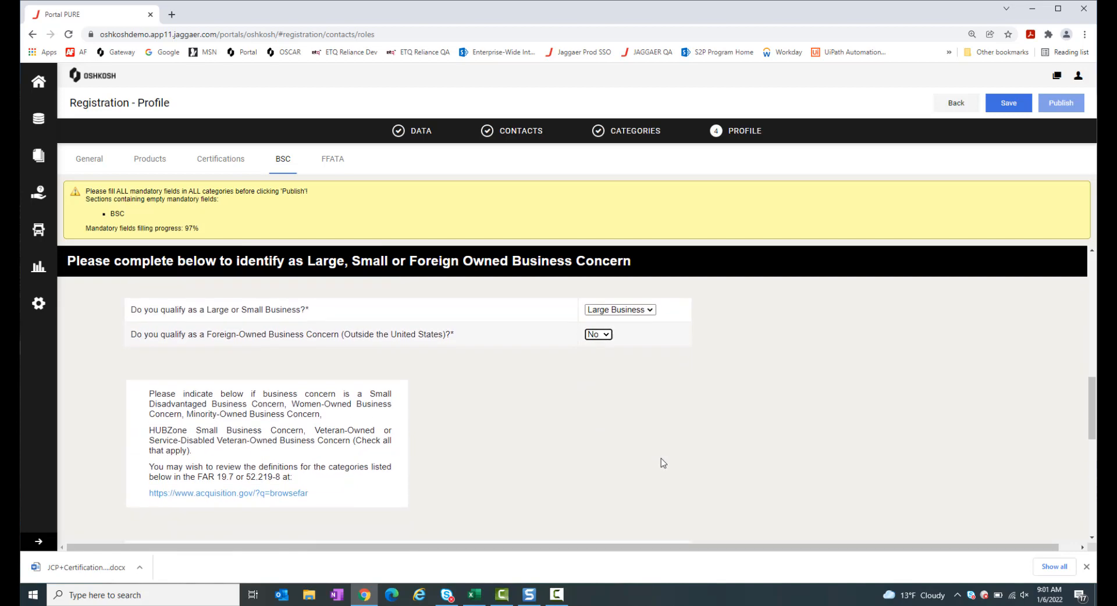
scroll(663, 461, "down", 2)
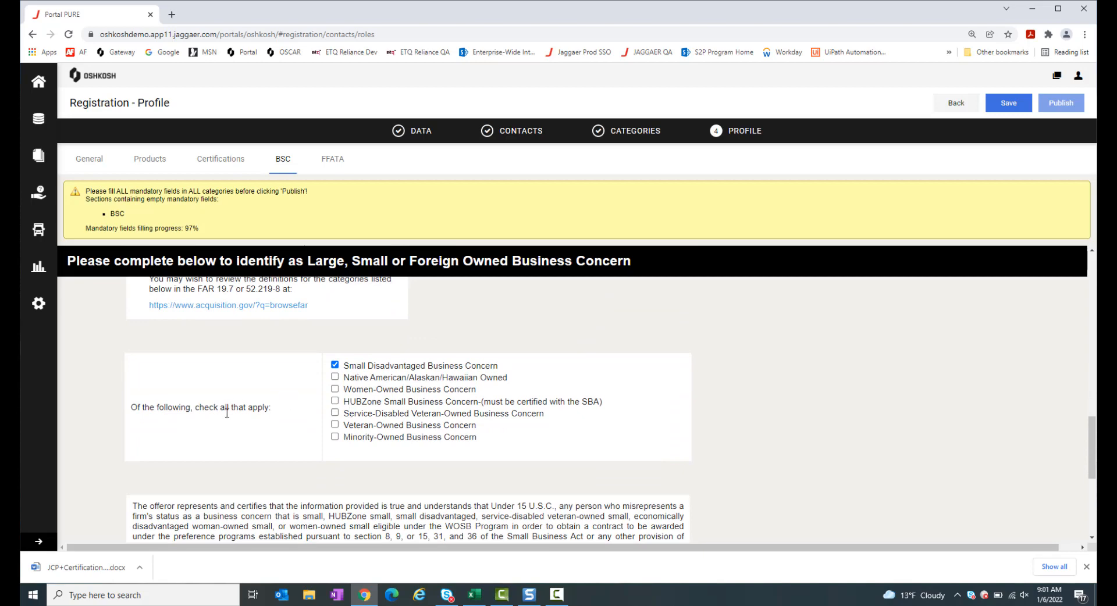
scroll(409, 412, "down", 4)
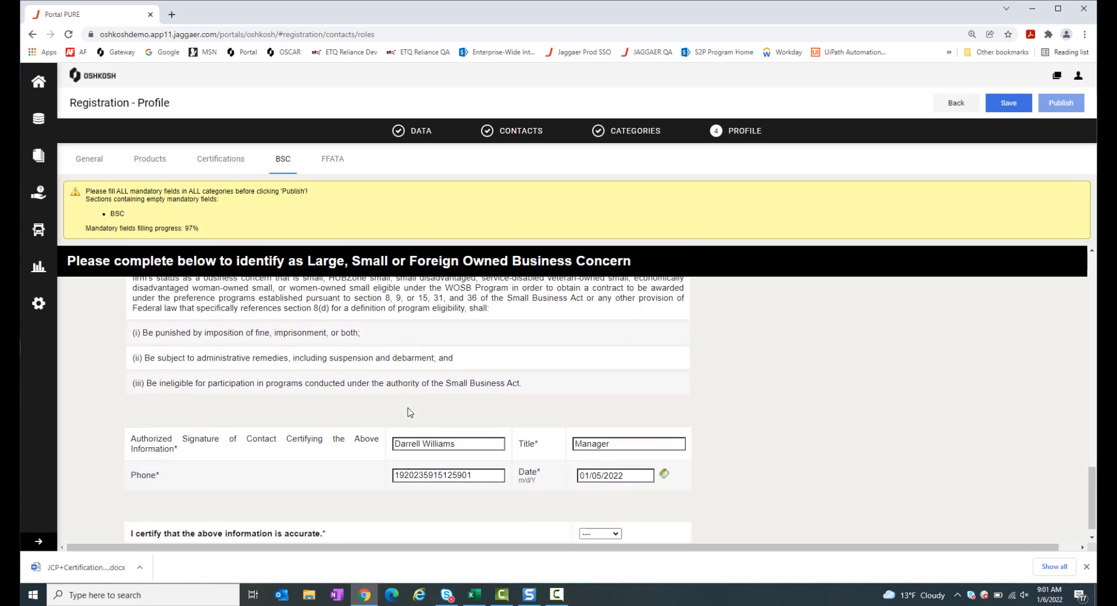
scroll(409, 412, "up", 1)
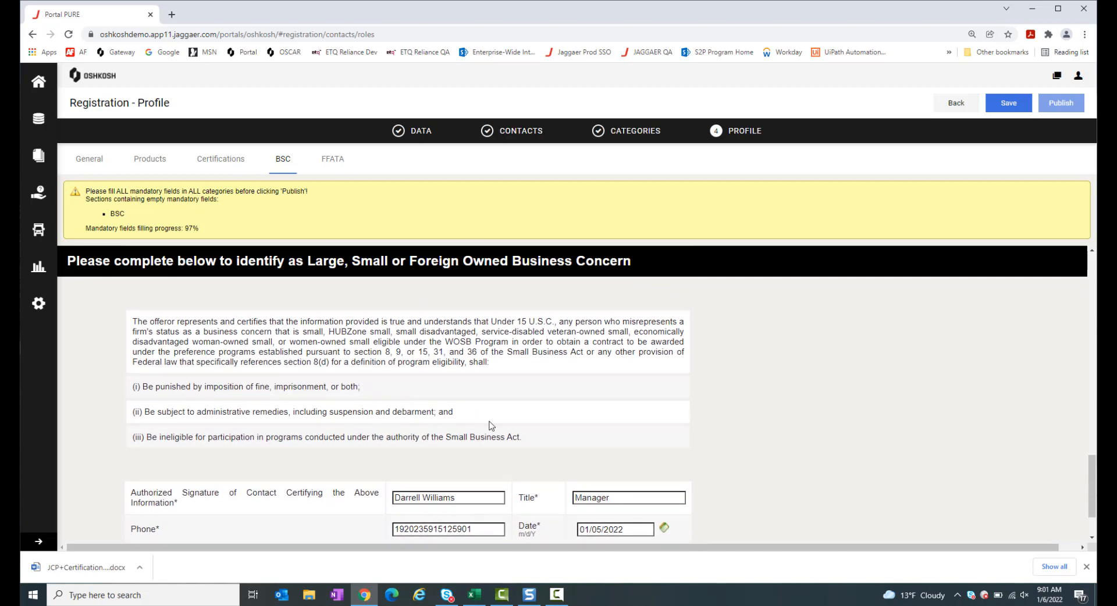
scroll(490, 425, "down", 2)
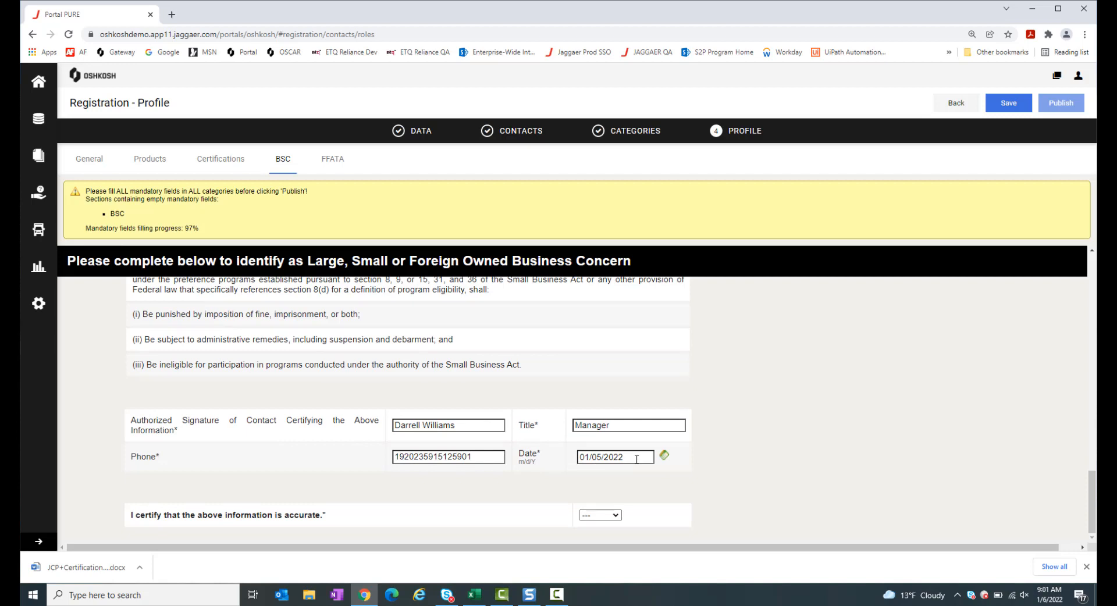
Date the BSC certification 01/06/2022, choose I Certify, and save the section
left_click(664, 455)
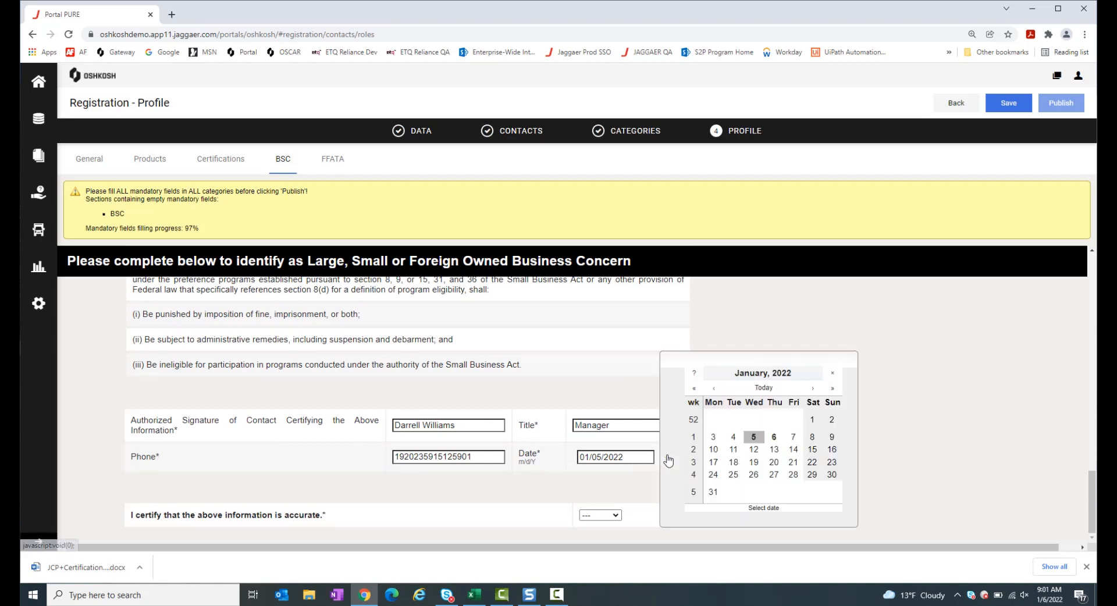
left_click(774, 439)
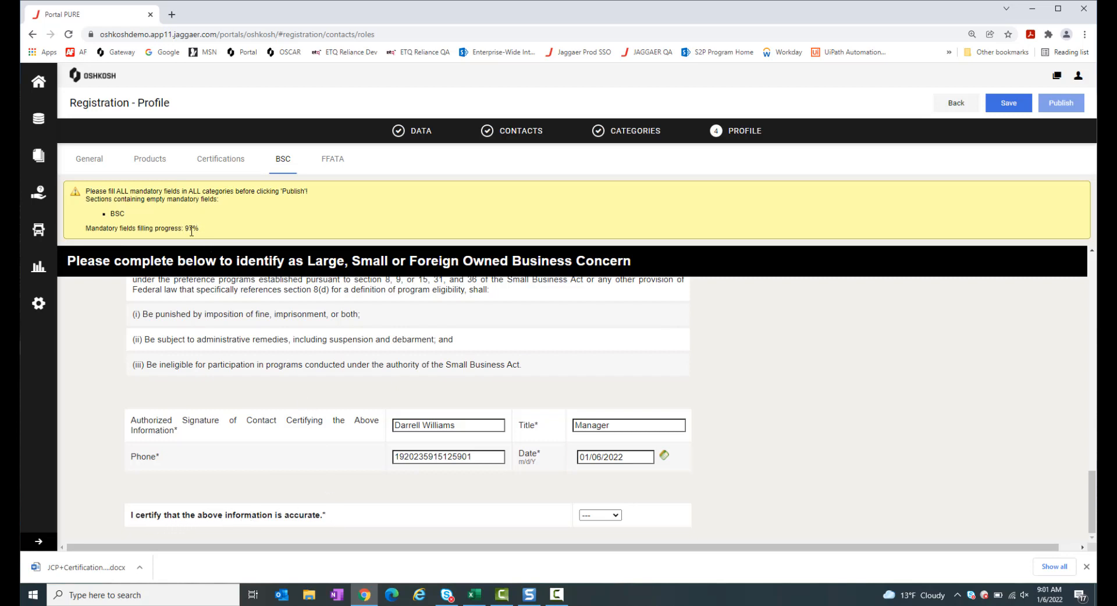
left_click(614, 515)
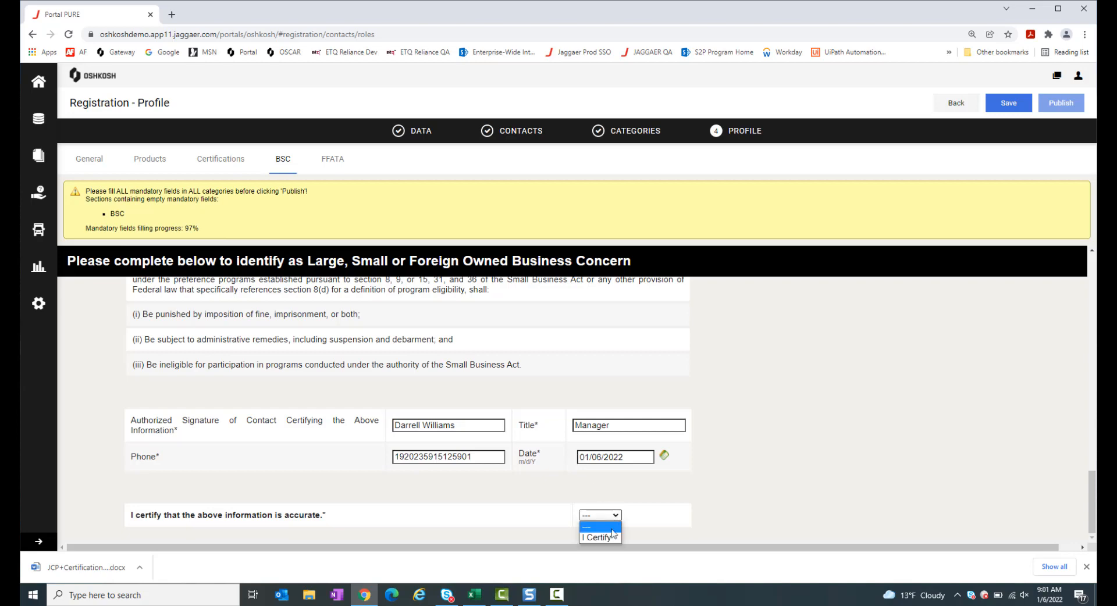
left_click(610, 538)
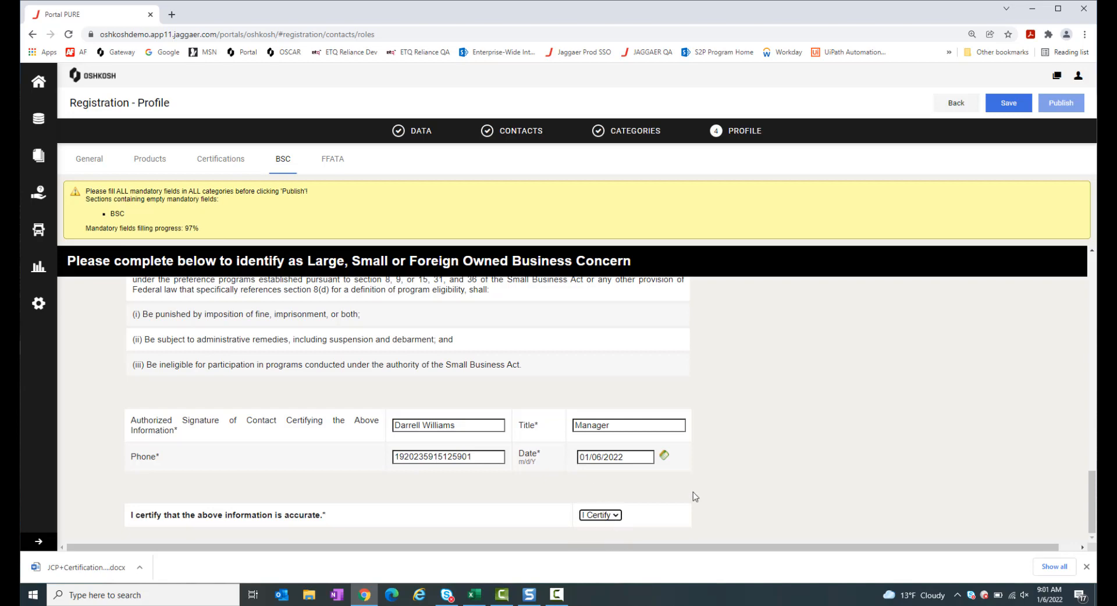
left_click(1012, 112)
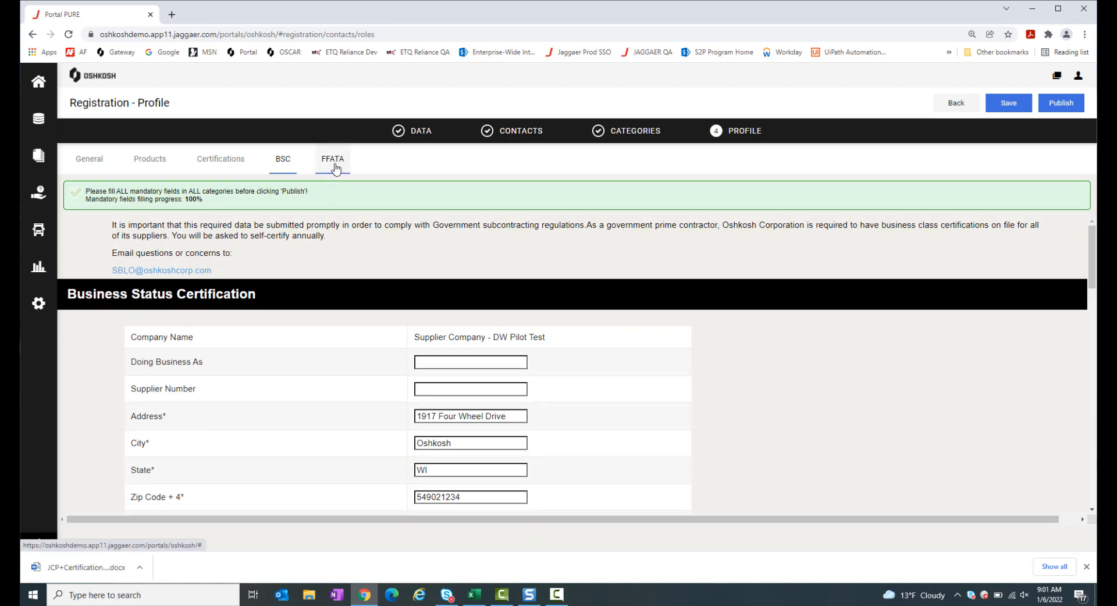
Open the FFATA tab and review the prefilled DUNS, address and country fields down to FFATA Information
left_click(335, 166)
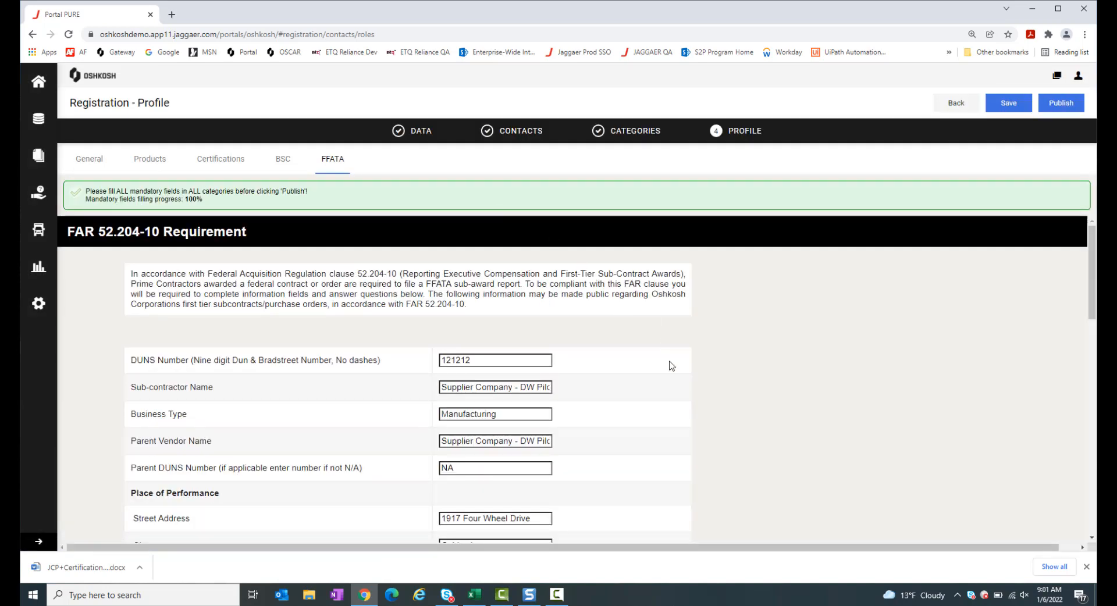
scroll(669, 366, "down", 1)
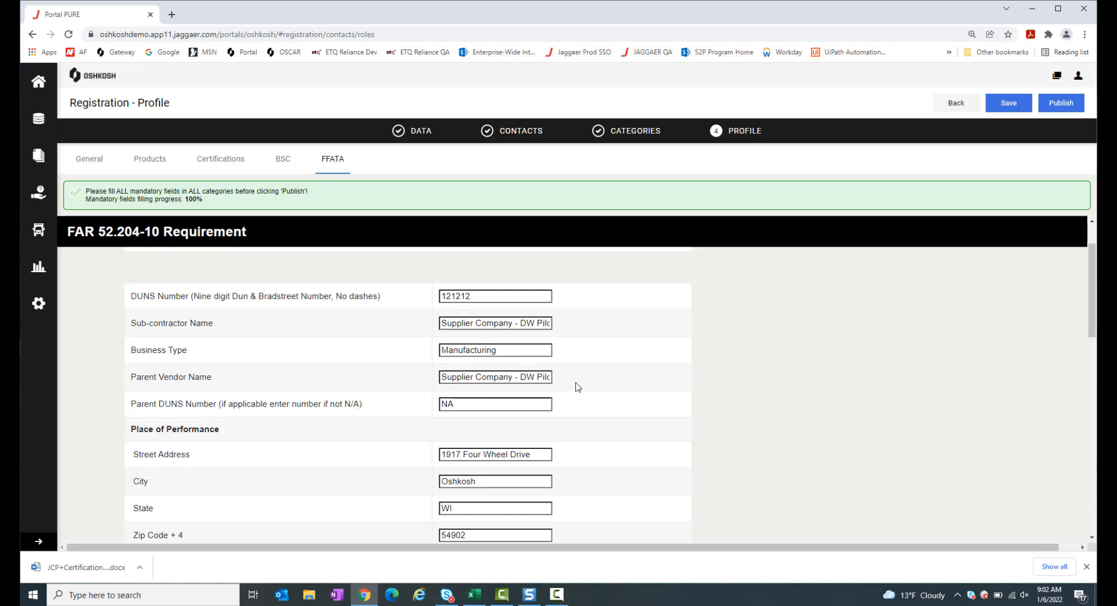
scroll(643, 427, "down", 1)
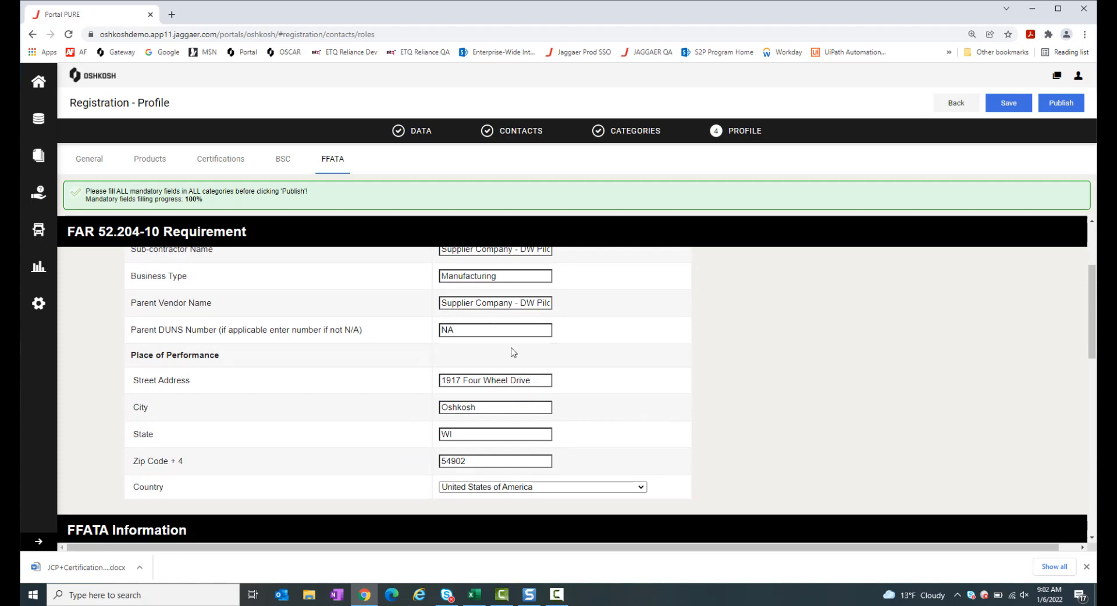
scroll(615, 377, "down", 1)
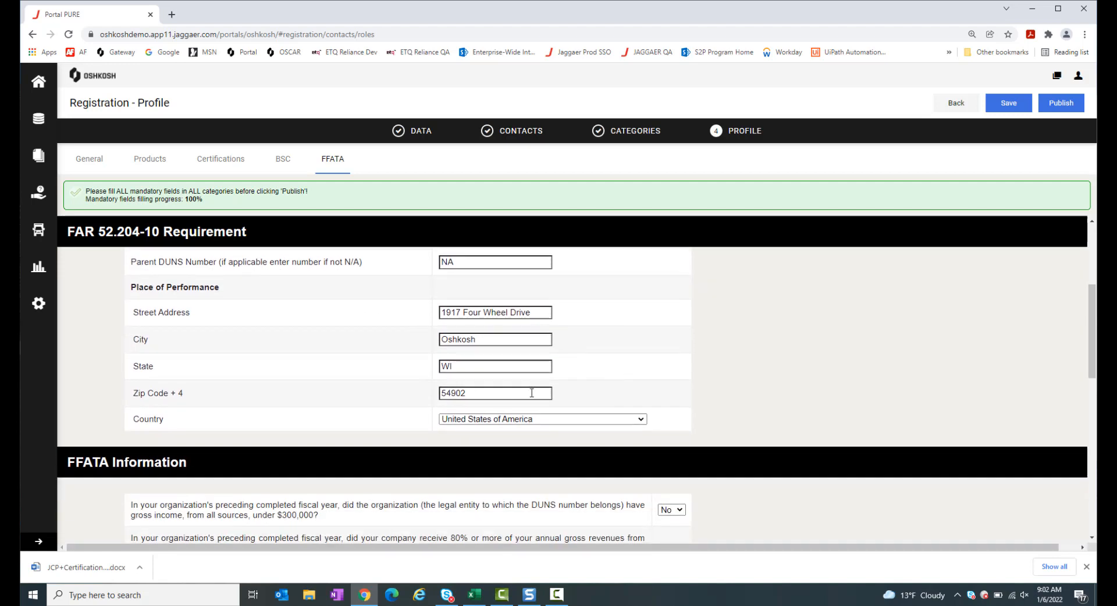
scroll(559, 380, "down", 2)
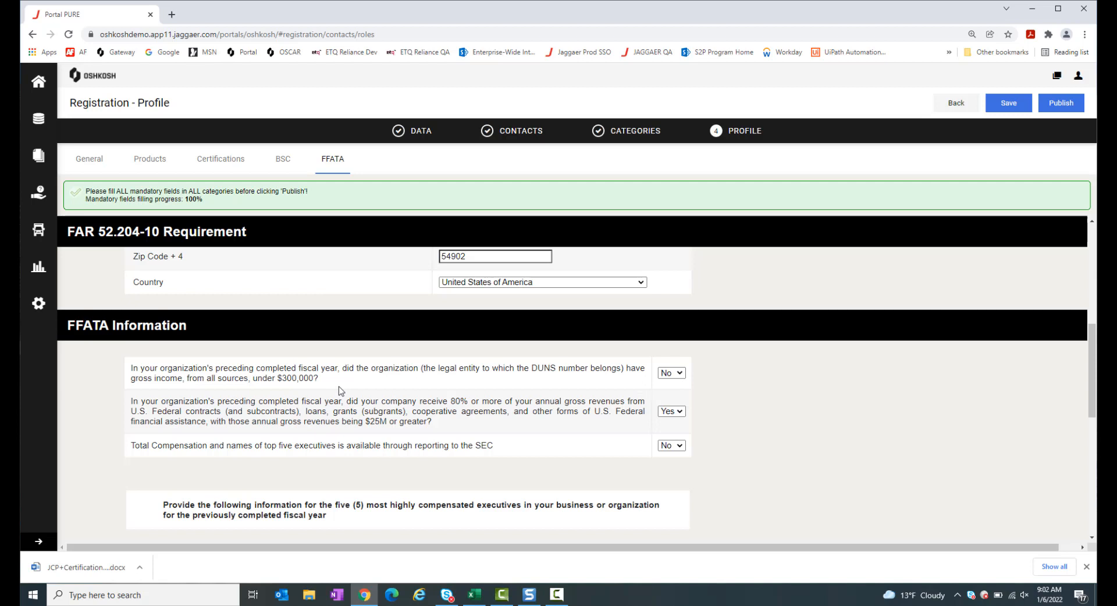
Answer Yes to the 80% federal revenue question after resetting the SEC reporting answer
left_click(679, 447)
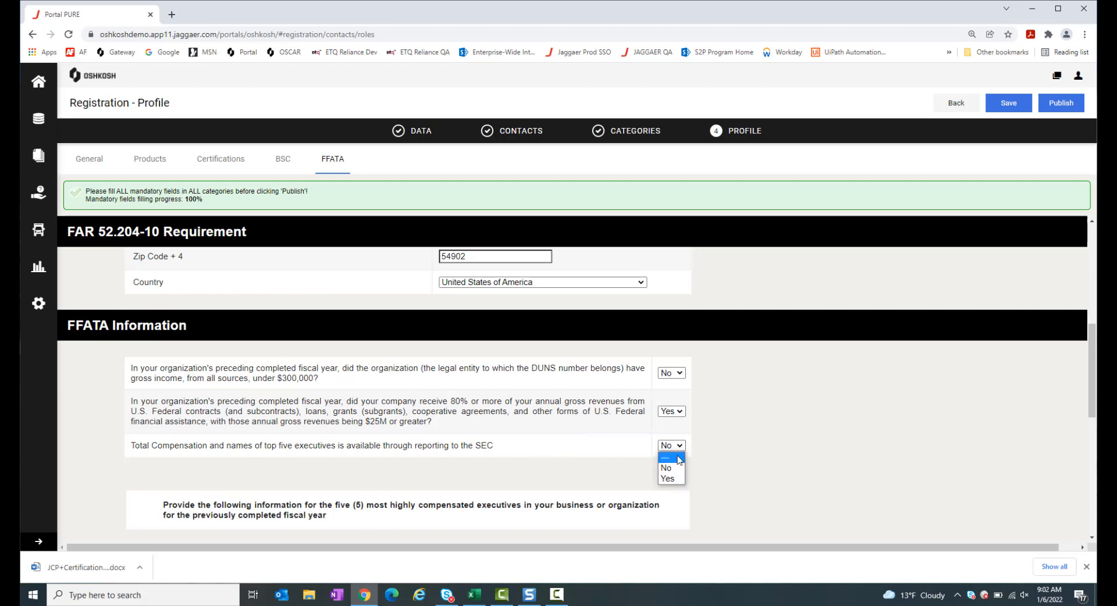
left_click(678, 457)
left_click(681, 413)
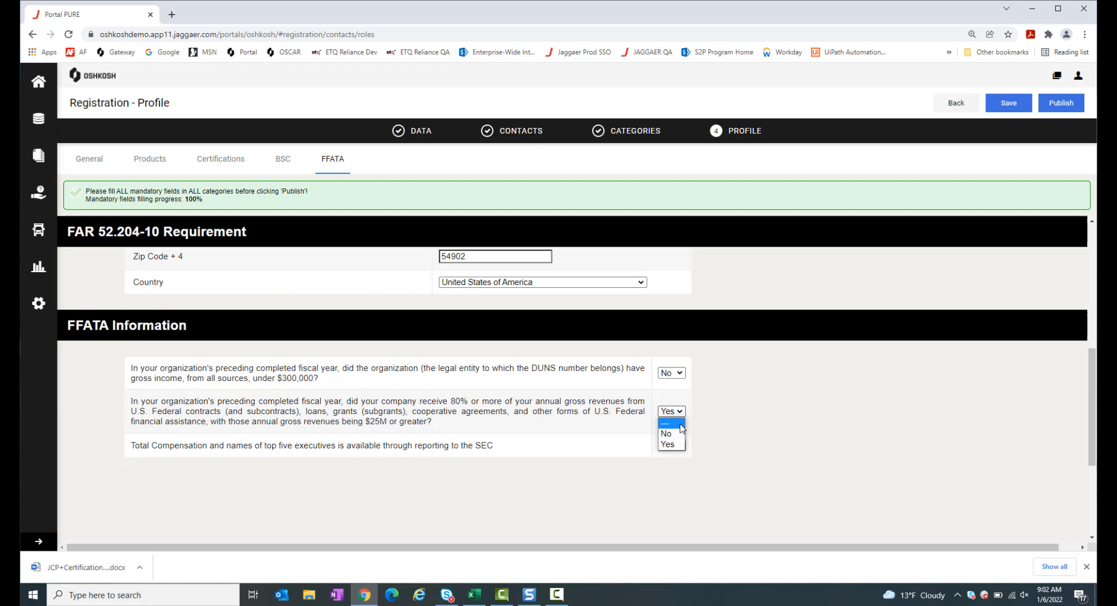
left_click(680, 423)
left_click(675, 412)
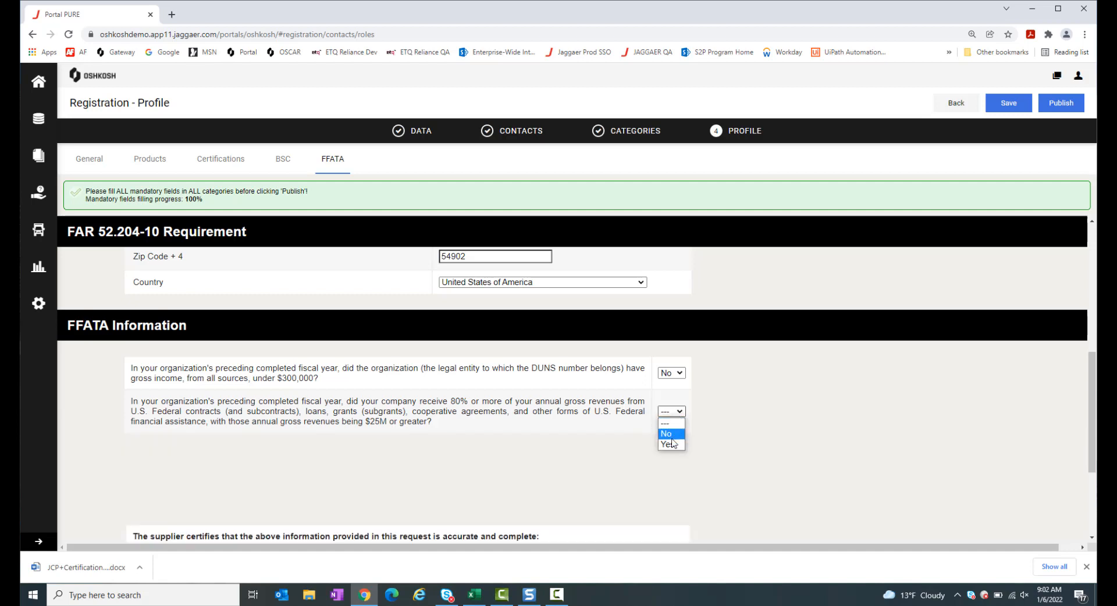
left_click(672, 445)
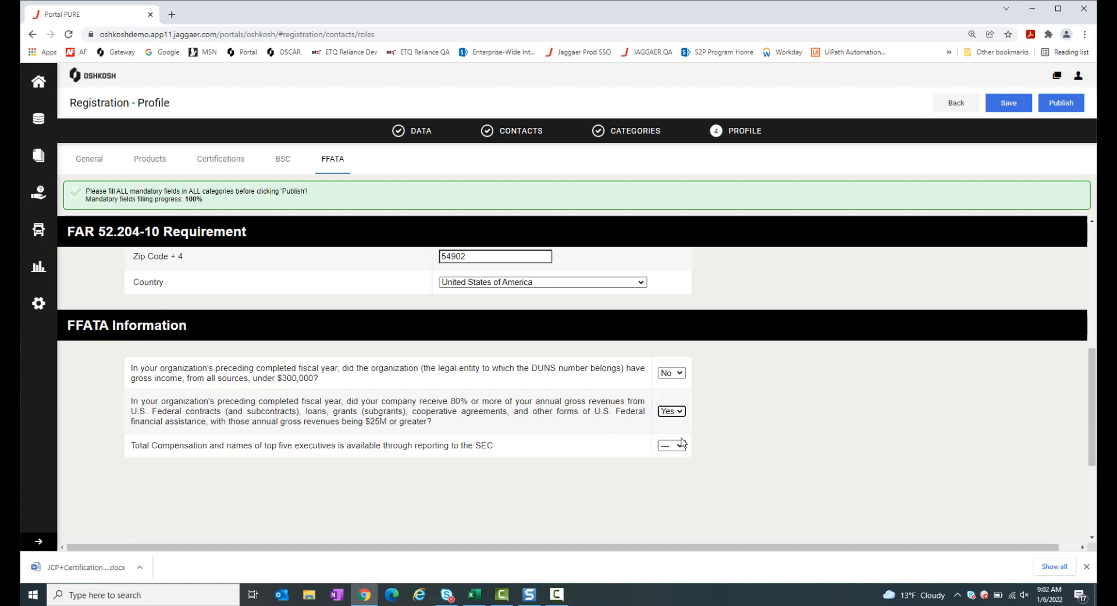
left_click(681, 411)
left_click(668, 435)
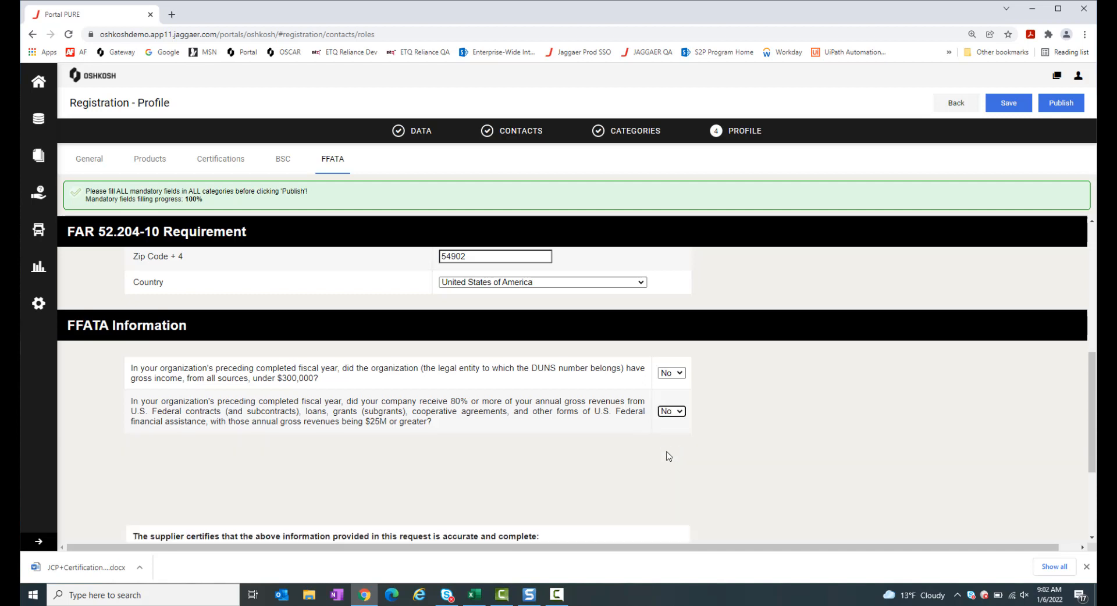
left_click(678, 412)
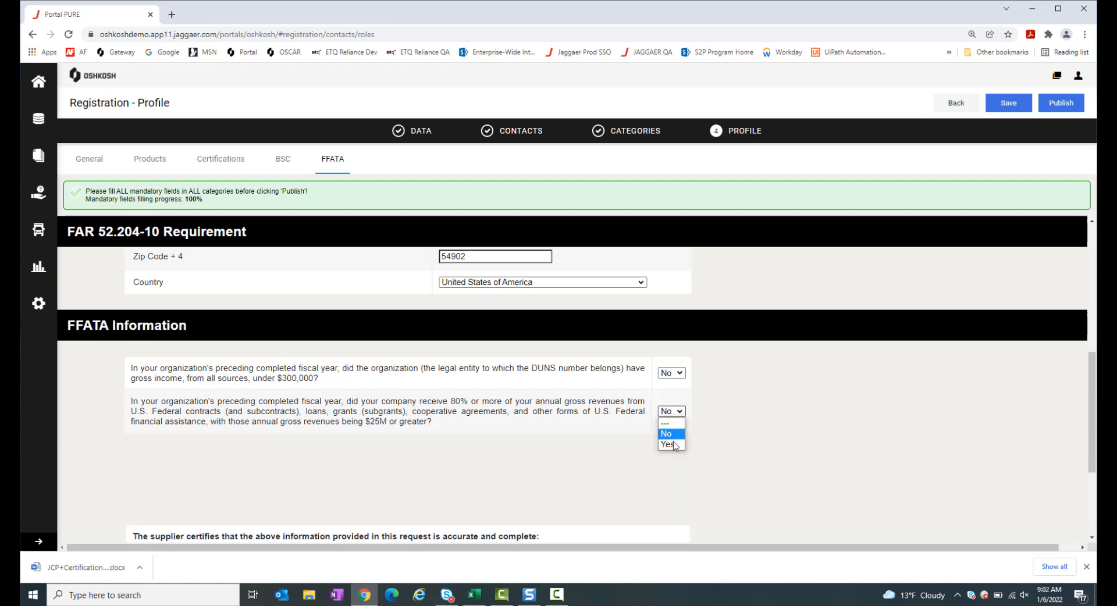
left_click(674, 445)
Answer Yes to SEC executive compensation reporting and scroll to the certification fields
left_click(680, 447)
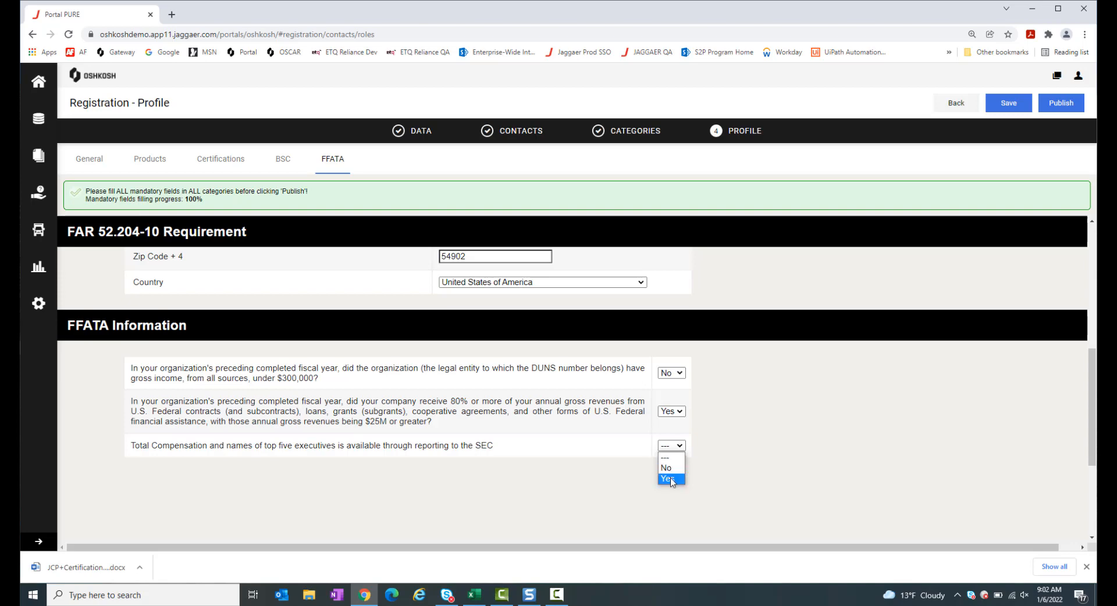
left_click(670, 480)
scroll(721, 462, "down", 2)
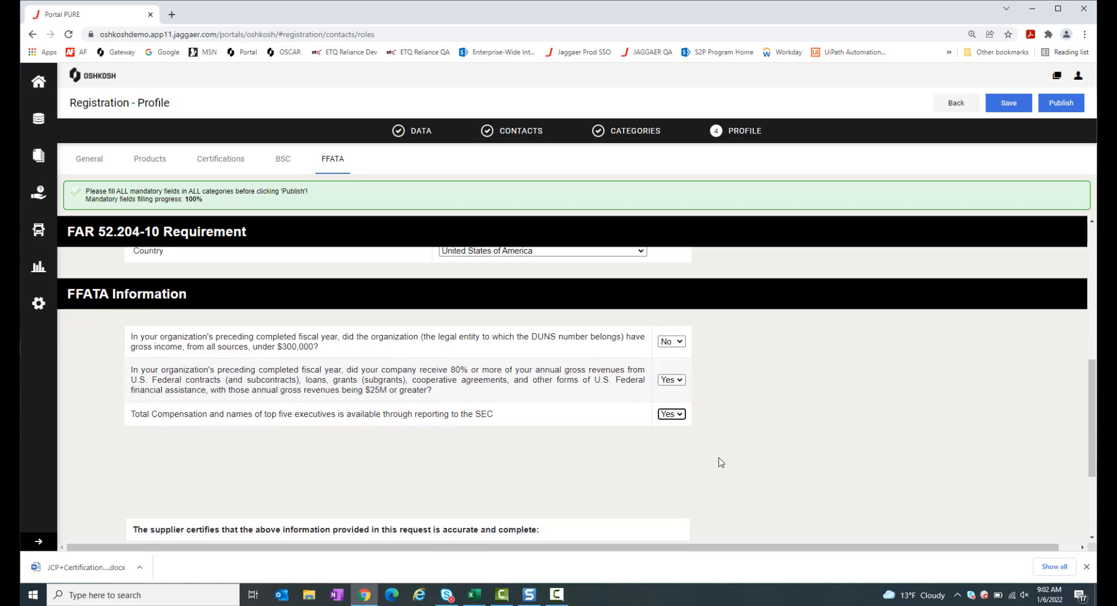
scroll(721, 462, "down", 5)
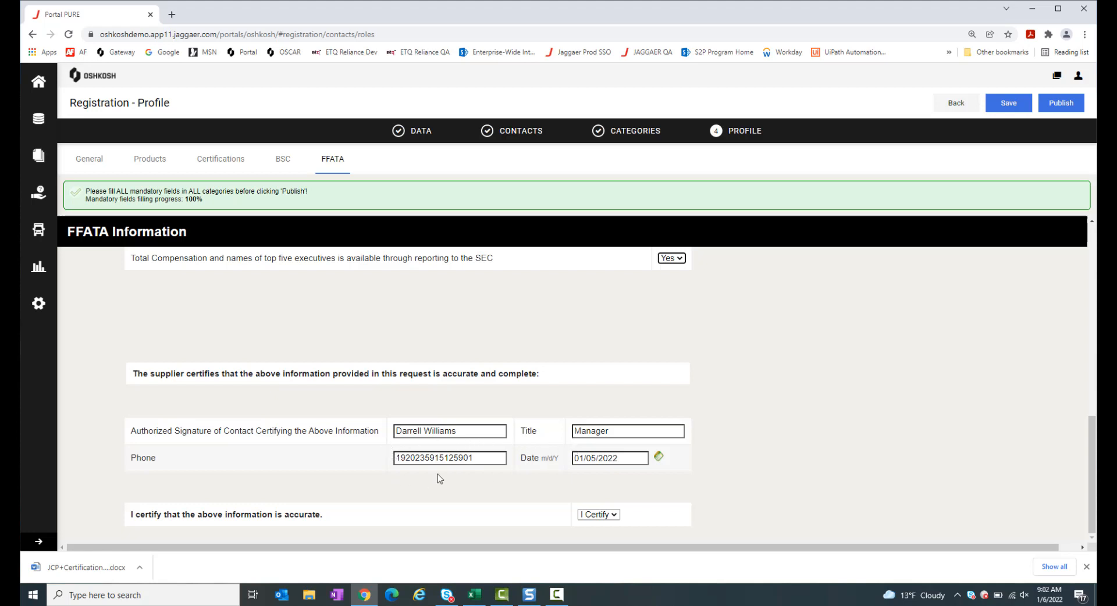
Save the FFATA section of the Registration - Profile page
left_click(1001, 105)
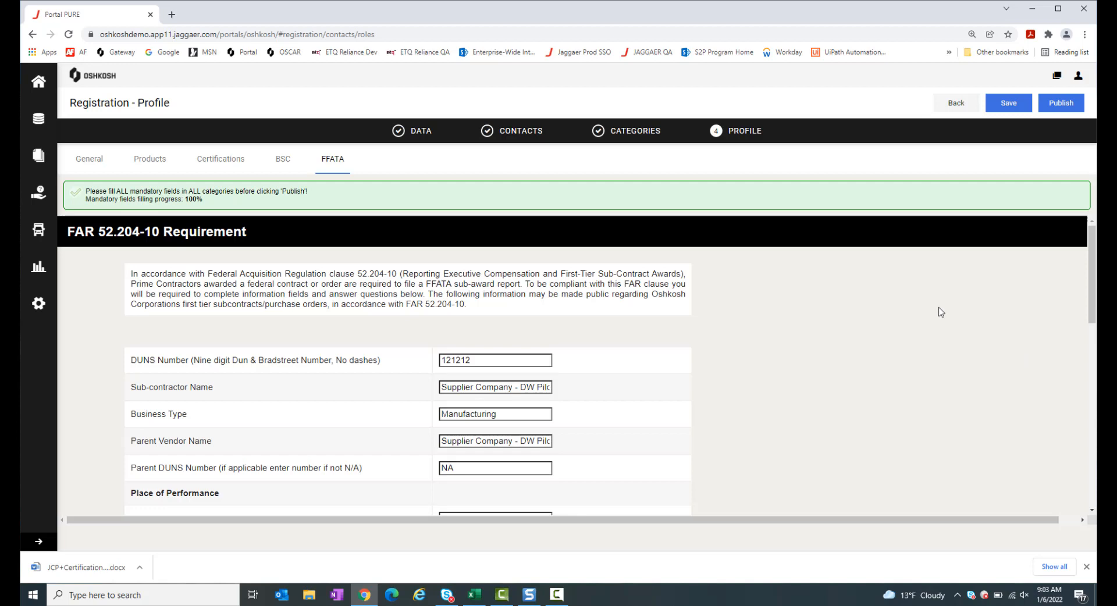
Publish the supplier profile and confirm the 'Publish supplier profile?' prompt
left_click(1066, 109)
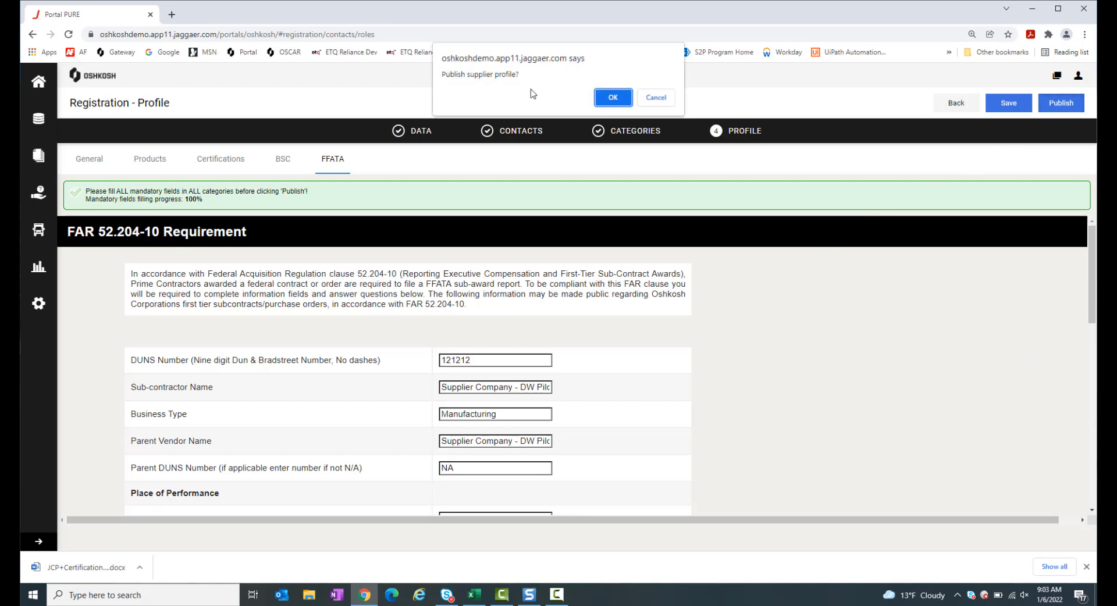
left_click(609, 102)
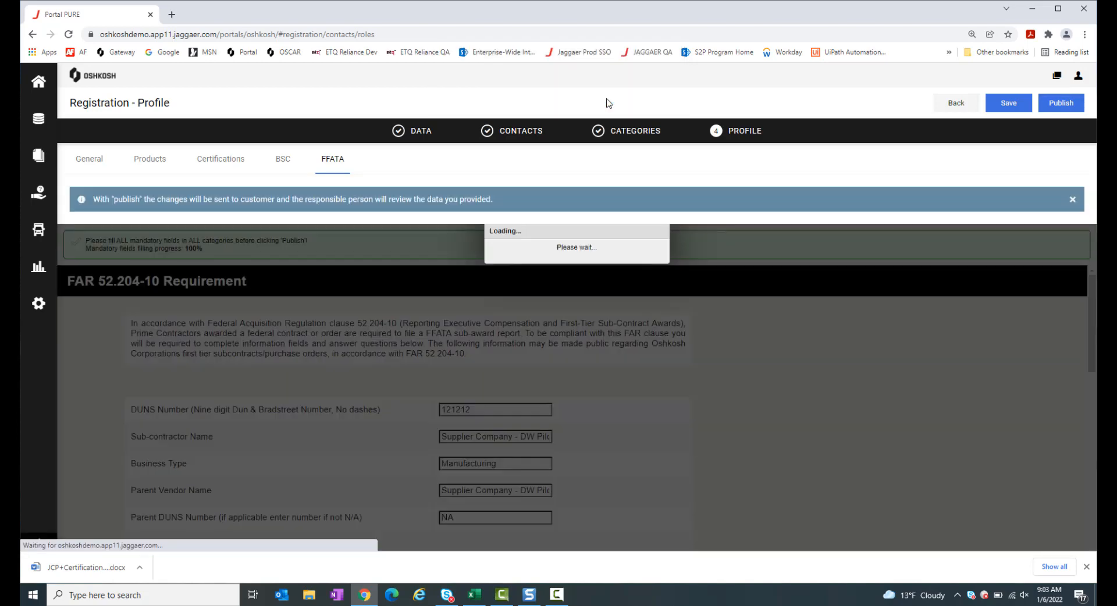